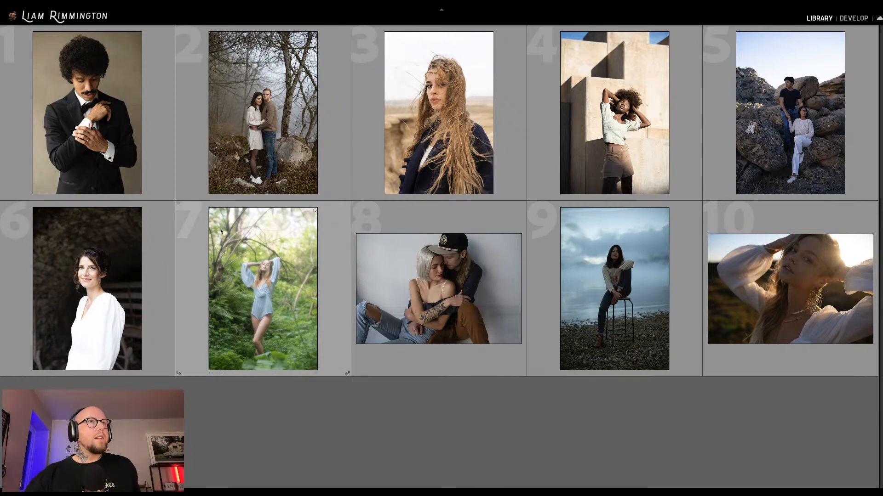
# - Open the tuxedo portrait for developing, apply the first Instant Film BW preset of Archipelago Quest 14 and compare it with the original
pyautogui.click(110, 143)
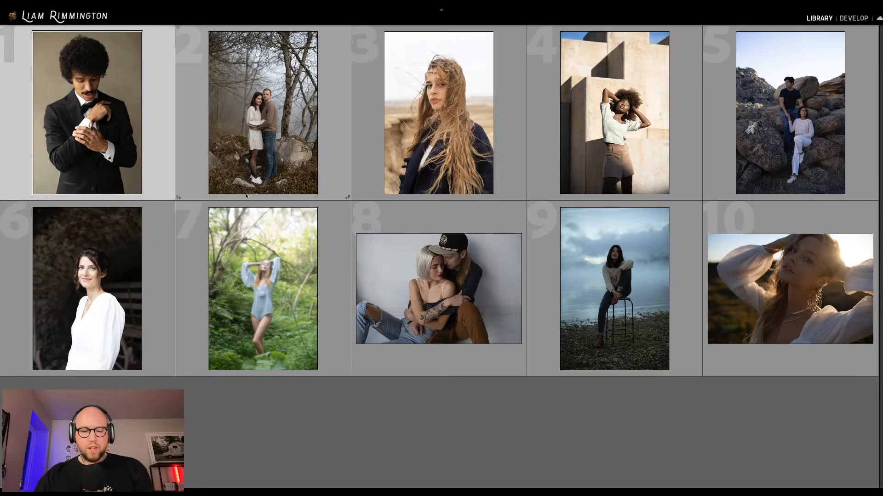
pyautogui.press('d')
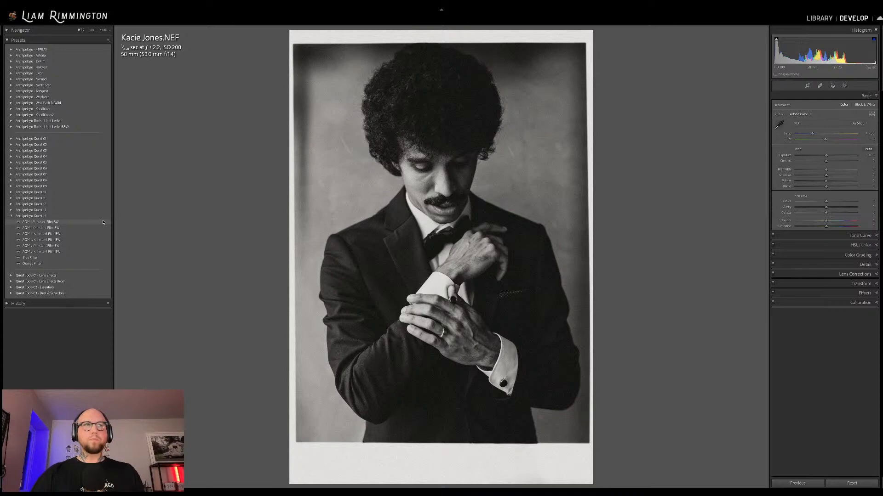
pyautogui.click(103, 223)
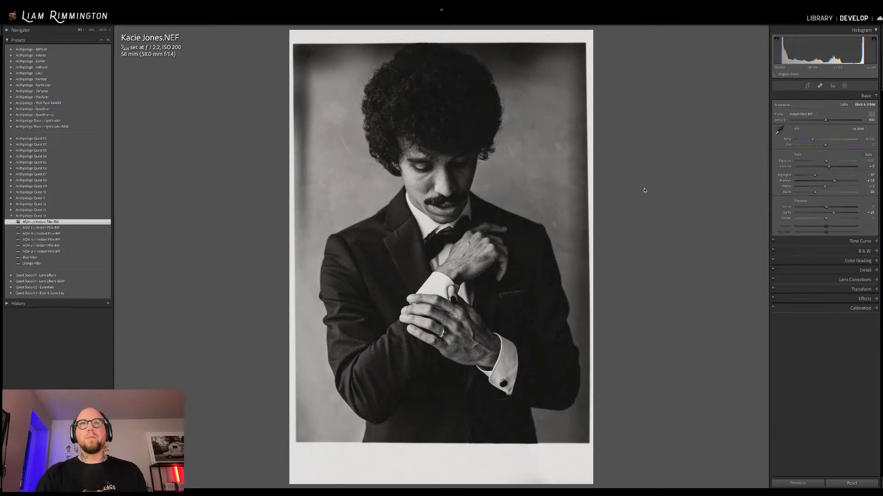
pyautogui.press('\\')
pyautogui.press('\\')
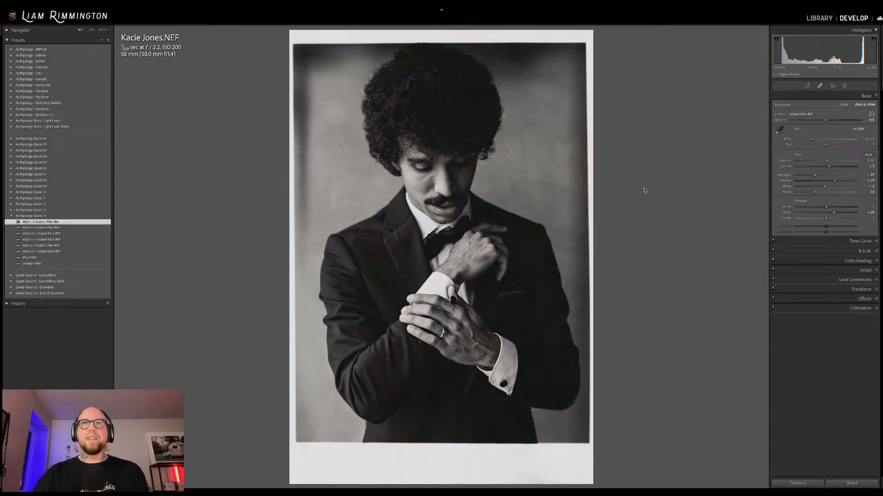
pyautogui.press('\\')
pyautogui.press('\\')
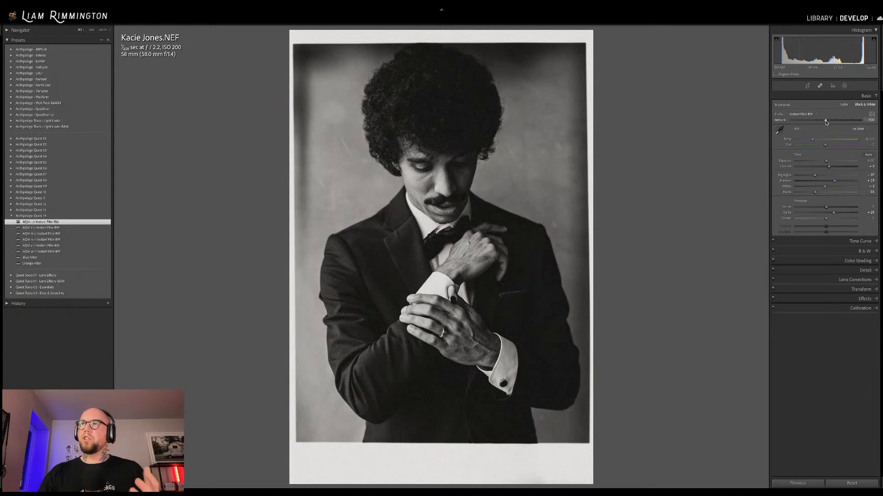
# - Try lower and higher amounts of the Instant Film BW profile and set the amount to about 130
pyautogui.moveTo(826, 120); pyautogui.dragTo(791, 123)
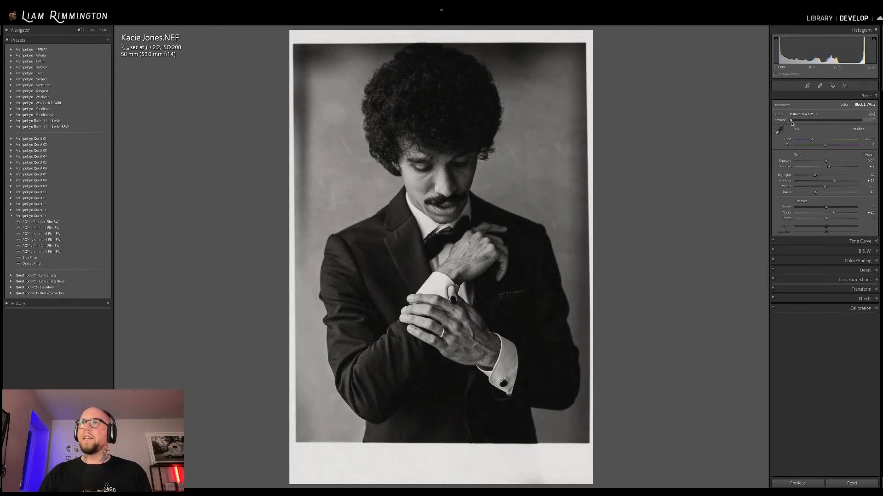
pyautogui.moveTo(791, 123); pyautogui.dragTo(842, 121)
pyautogui.moveTo(803, 124); pyautogui.dragTo(846, 120)
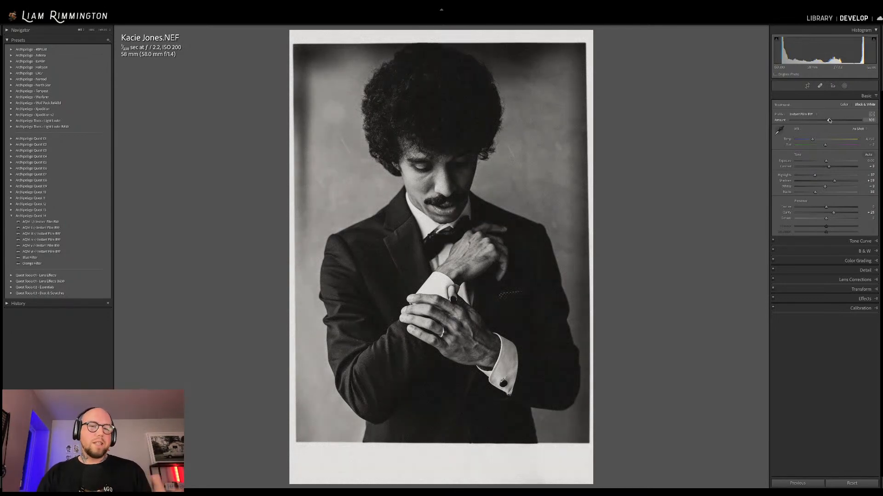
pyautogui.moveTo(829, 120); pyautogui.dragTo(826, 120)
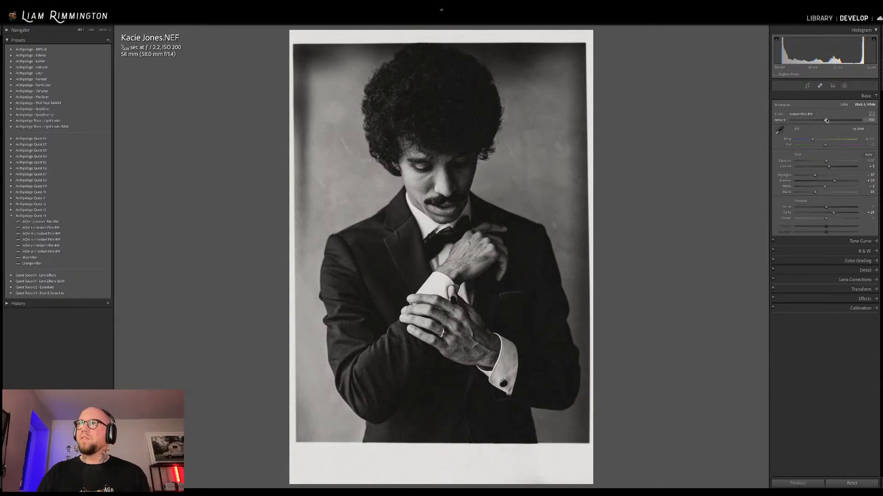
pyautogui.moveTo(826, 120)
pyautogui.mouseDown()
pyautogui.moveTo(798, 122)
pyautogui.moveTo(847, 121)
pyautogui.moveTo(836, 122)
pyautogui.mouseUp()
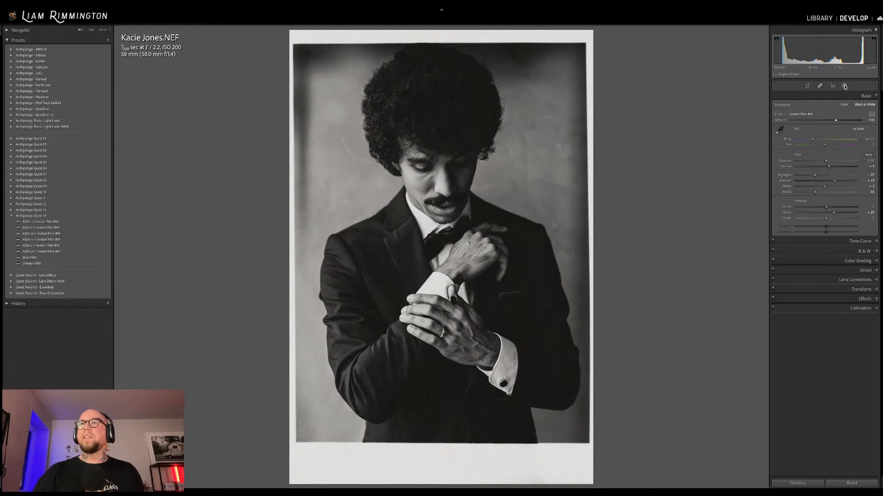
# - Reveal more of the portrait by moving the film frame's bottom border gradient lower and its top border gradient slightly higher
pyautogui.click(845, 86)
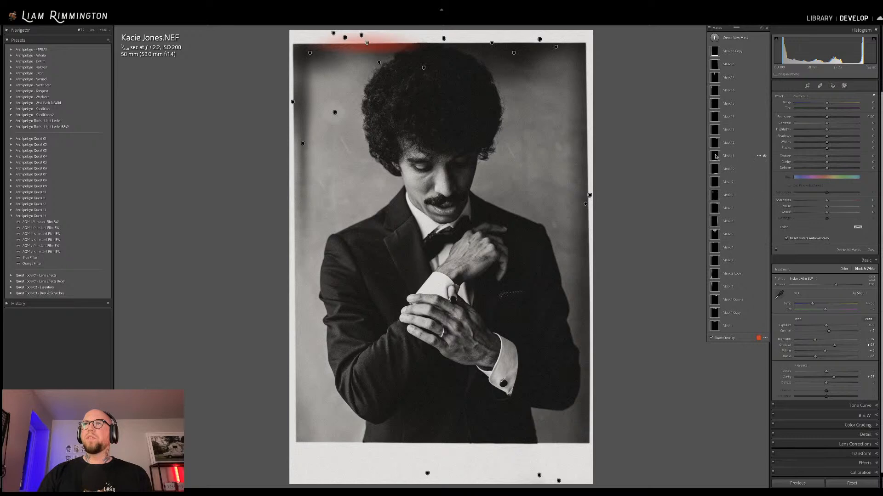
pyautogui.moveTo(715, 53)
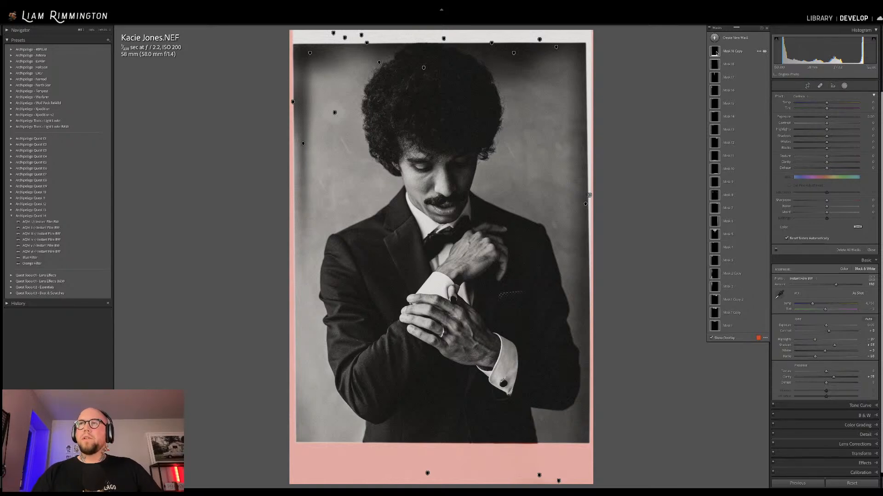
pyautogui.click(715, 53)
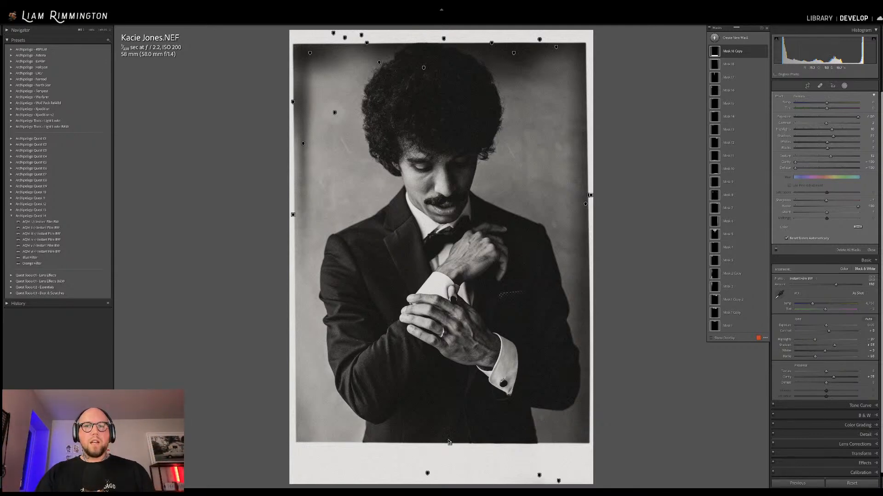
pyautogui.click(450, 442)
pyautogui.moveTo(450, 444)
pyautogui.moveTo(450, 442); pyautogui.dragTo(448, 464)
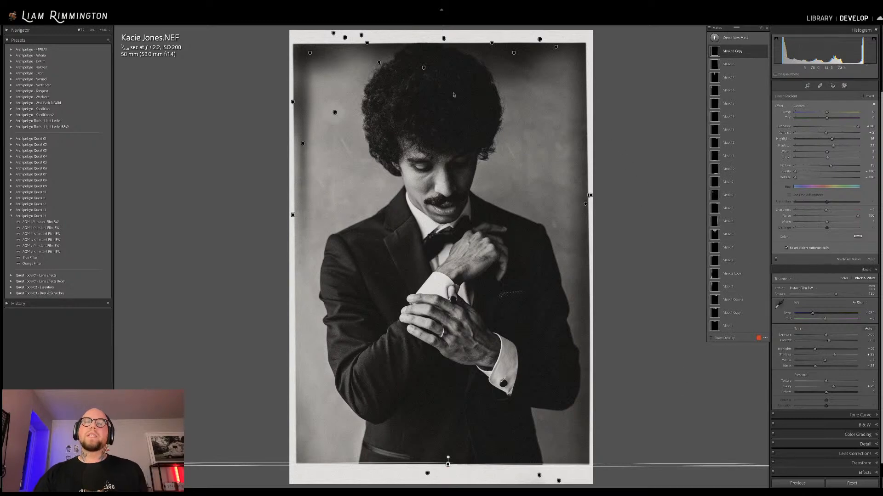
pyautogui.click(717, 65)
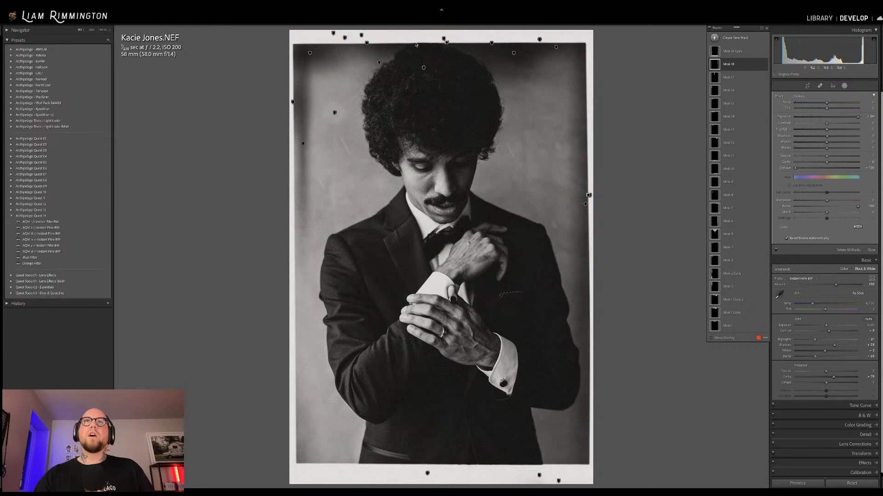
pyautogui.moveTo(447, 42)
pyautogui.mouseDown()
pyautogui.moveTo(447, 65)
pyautogui.moveTo(448, 36)
pyautogui.mouseUp()
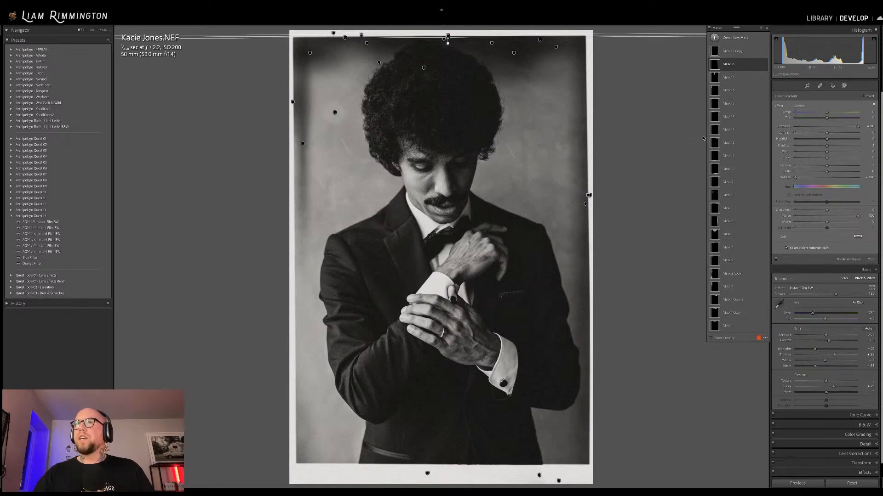
# - Shift all of Mask 8's radial spots and scratches together, slightly down and to the left on the portrait
pyautogui.click(716, 195)
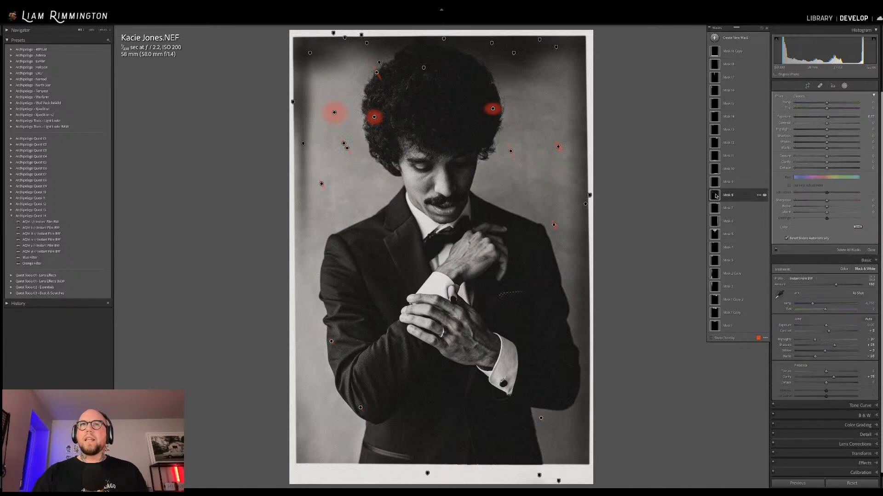
pyautogui.click(493, 109)
pyautogui.moveTo(497, 123); pyautogui.dragTo(485, 118)
# - Move Mask 8's radial spot from the hair onto the background, nudge the scratch below it, check the mask's effect and finish masking
pyautogui.click(733, 196)
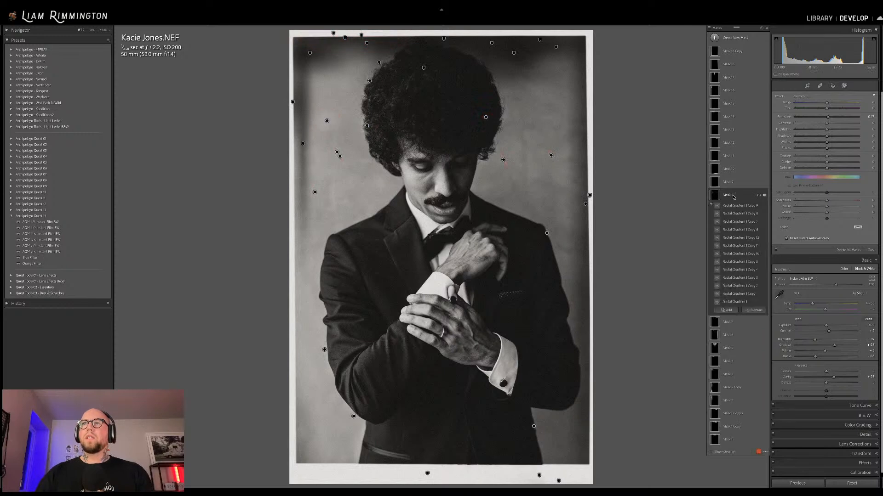
pyautogui.click(735, 206)
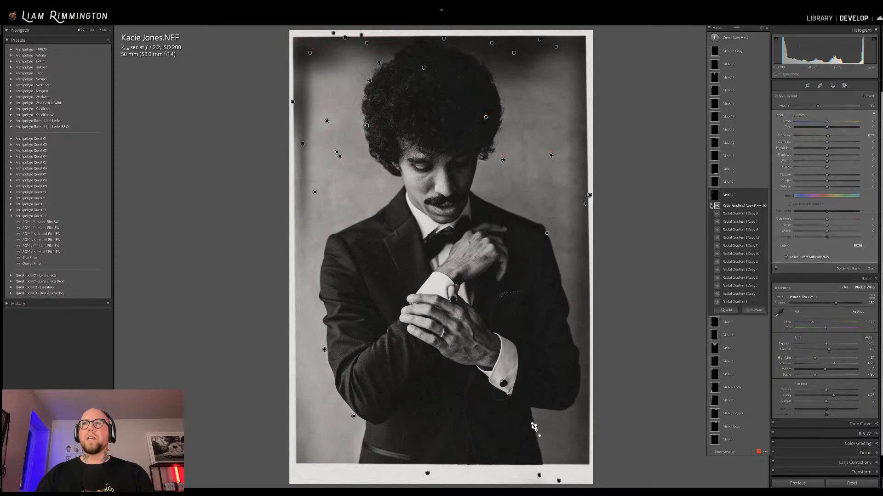
pyautogui.click(485, 117)
pyautogui.moveTo(485, 117); pyautogui.dragTo(527, 123)
pyautogui.click(504, 160)
pyautogui.moveTo(504, 160); pyautogui.dragTo(502, 159)
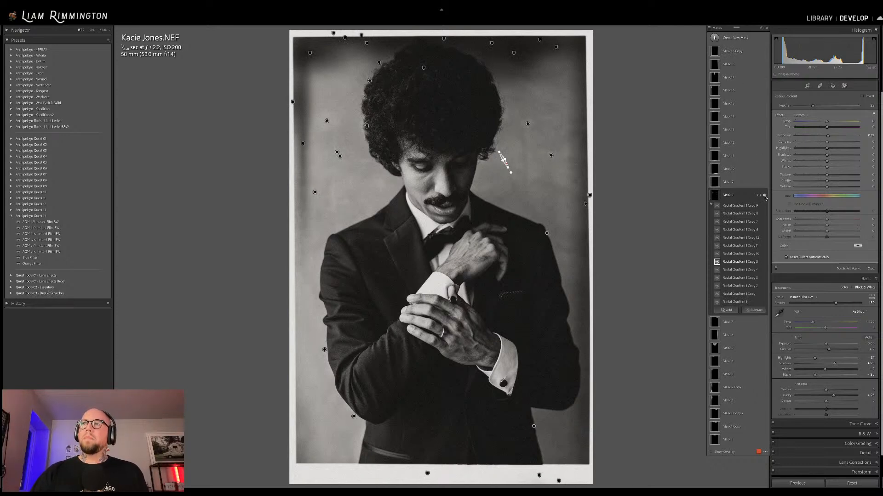
pyautogui.click(764, 196)
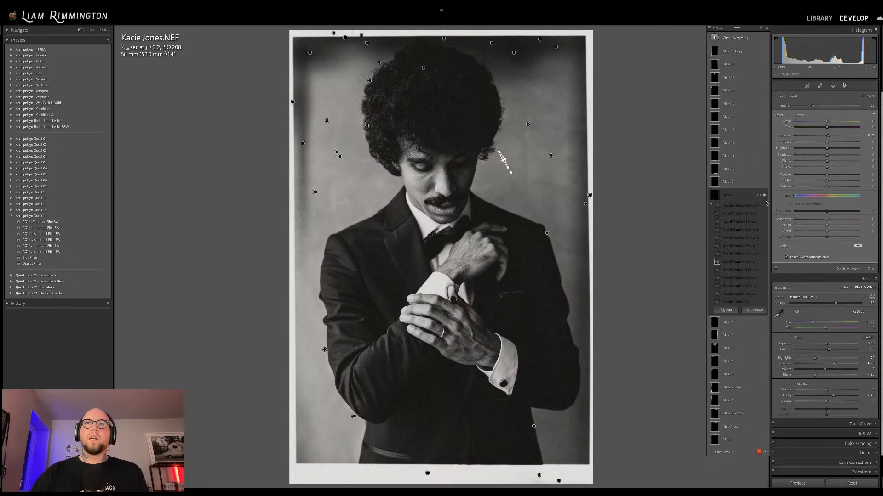
pyautogui.click(738, 198)
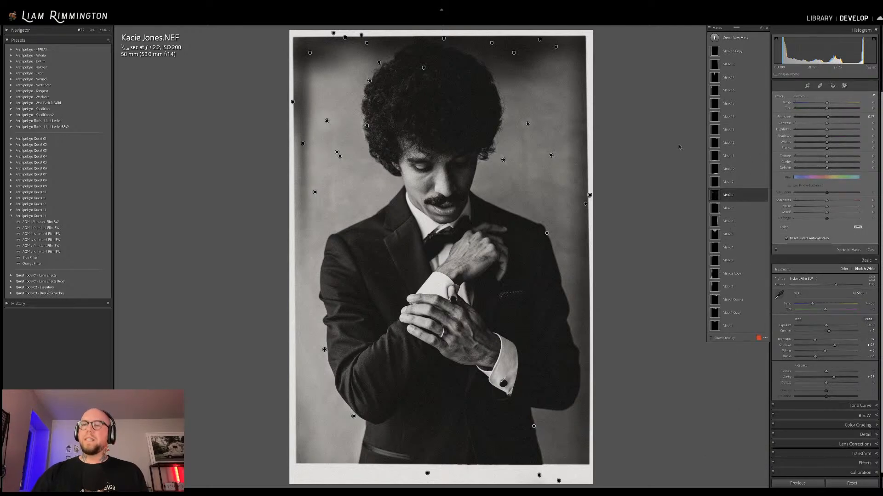
pyautogui.hotkey('shift', 'w')
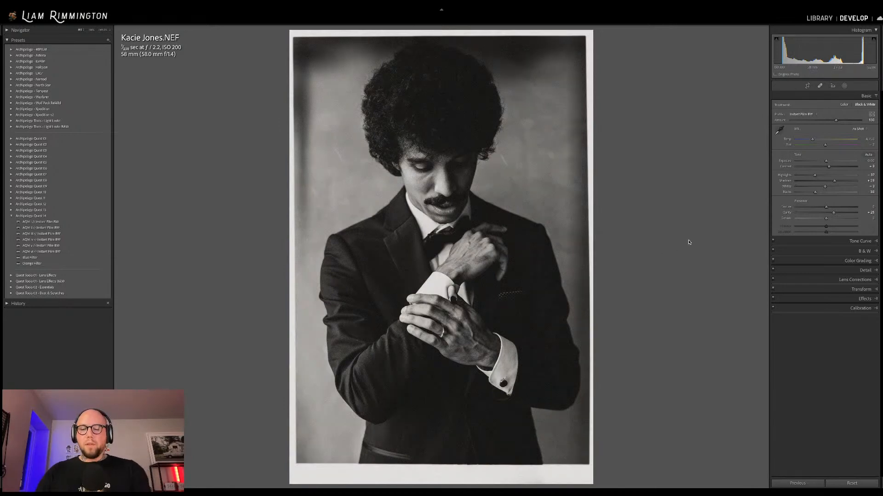
# - Compare the adjusted instant-film edit of the tuxedo portrait with the unedited original
pyautogui.press('\\')
pyautogui.press('\\')
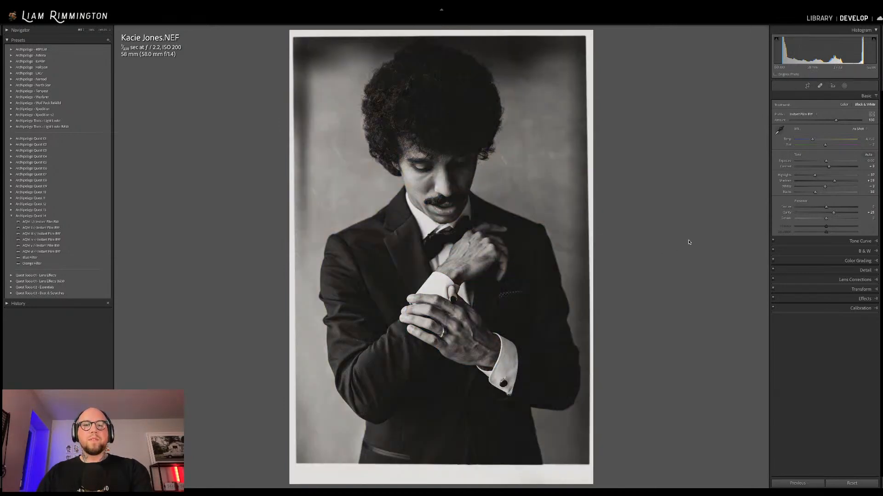
pyautogui.press('\\')
pyautogui.press('\\')
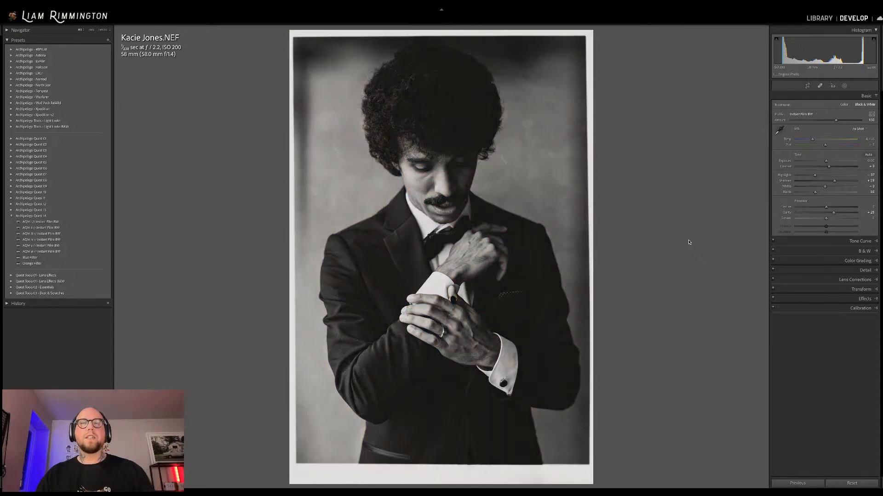
# - Show the tuxedo portrait side by side with its original and apply the Orange Filter preset
pyautogui.press('y')
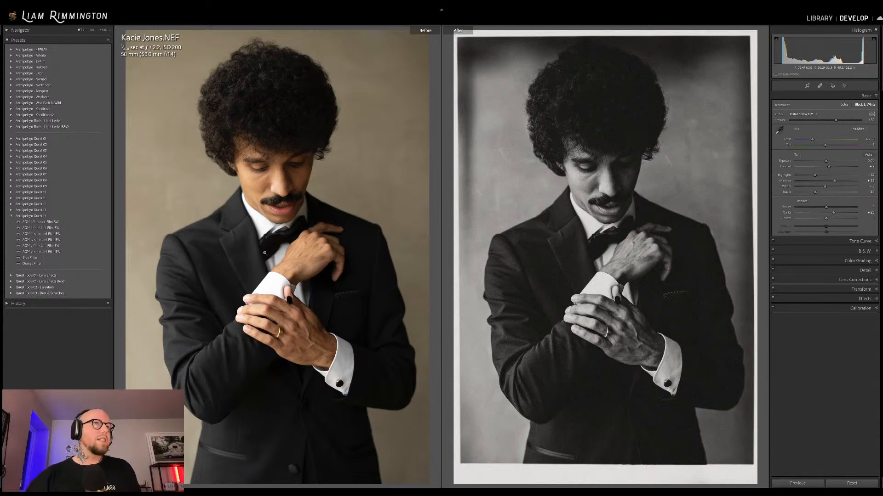
pyautogui.click(32, 263)
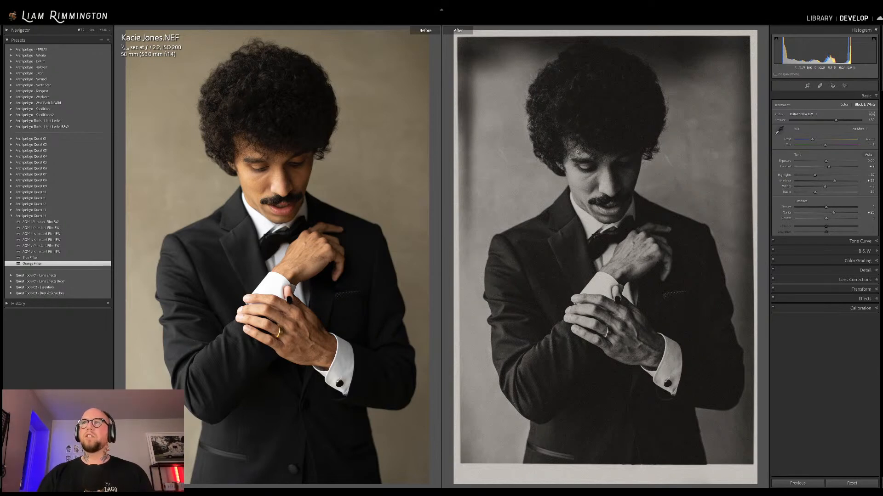
# - Switch all masks off and on repeatedly to examine what they add to the portrait, leaving them on
pyautogui.click(844, 85)
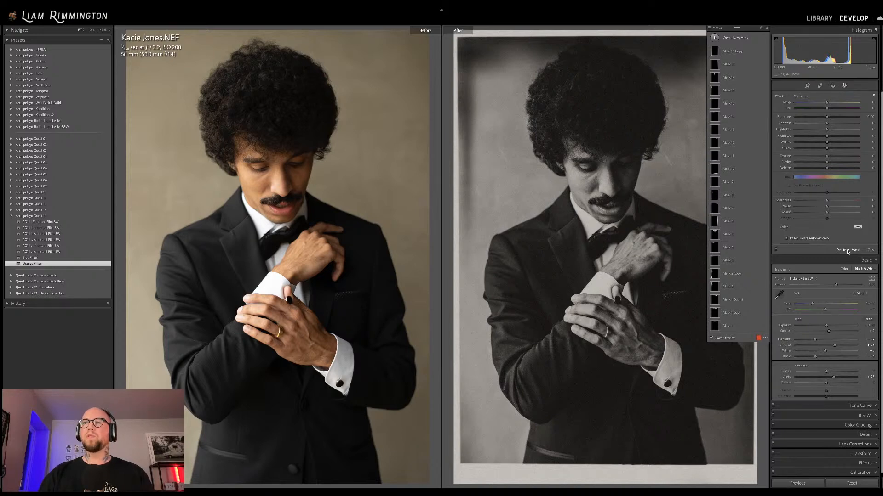
pyautogui.click(775, 251)
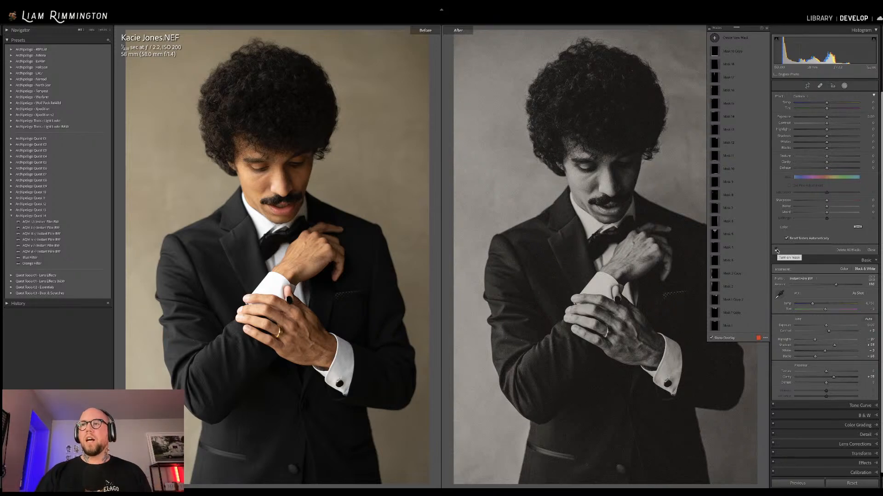
pyautogui.click(777, 250)
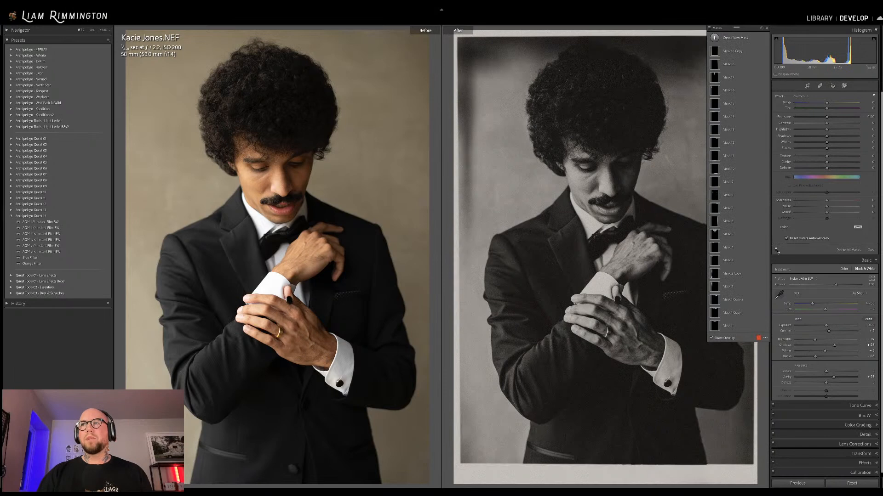
pyautogui.click(777, 251)
pyautogui.click(777, 250)
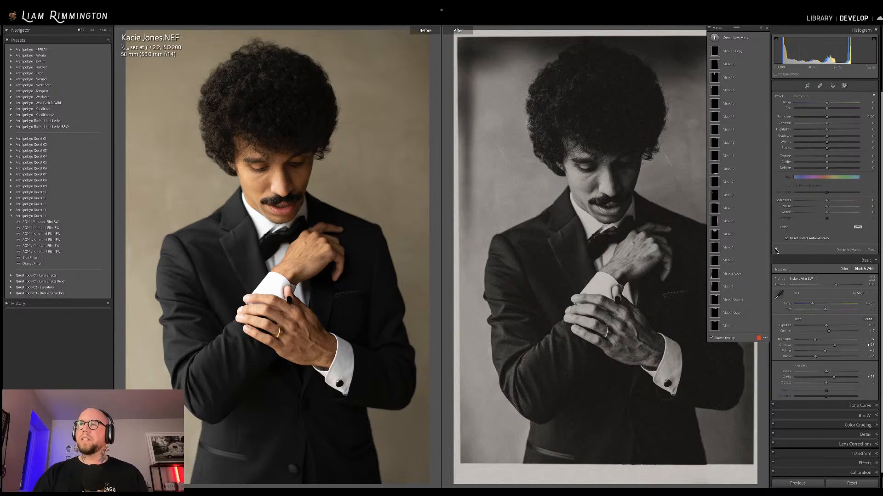
pyautogui.click(776, 250)
pyautogui.click(776, 251)
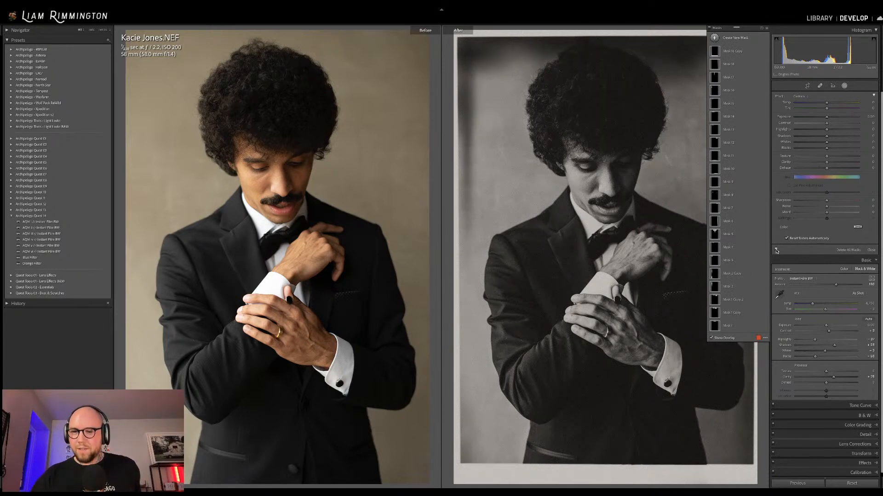
pyautogui.click(844, 86)
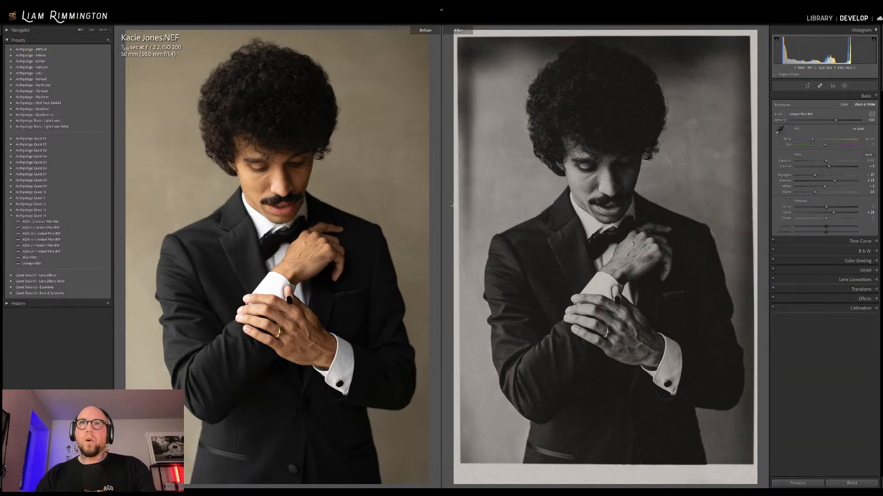
# - Return to the photo grid and open the backlit close-up of the woman in the white blouse for developing
pyautogui.press('g')
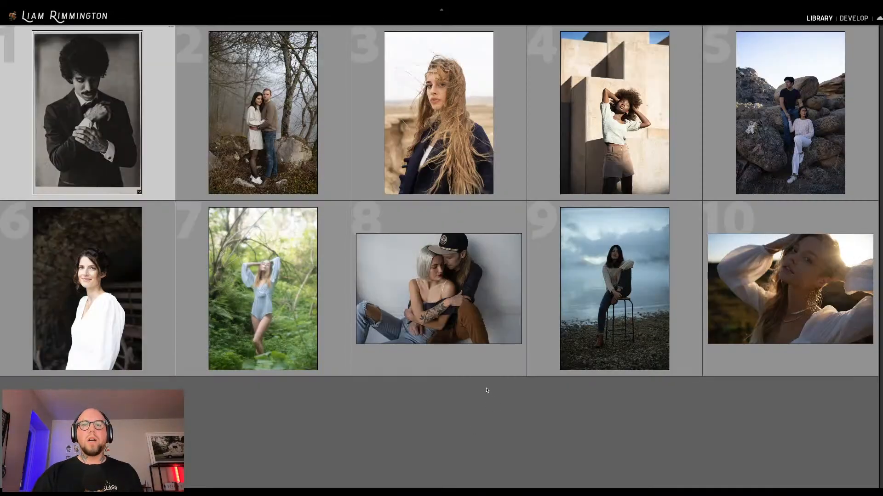
pyautogui.click(490, 404)
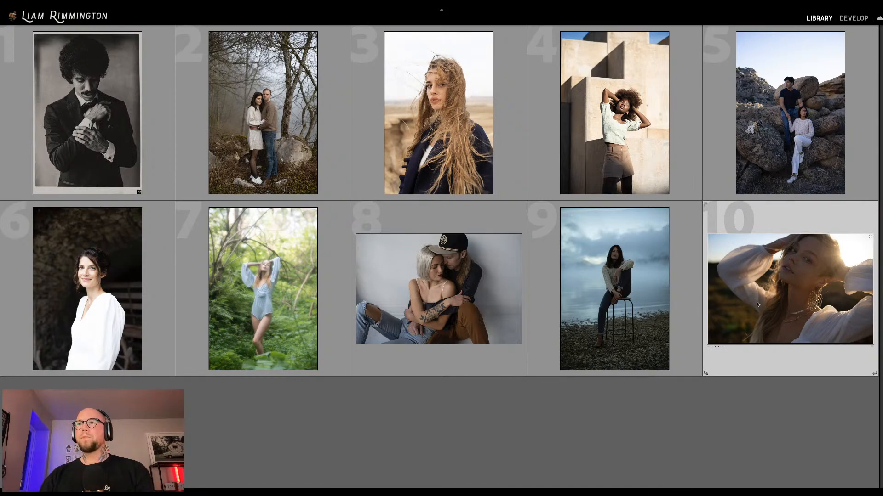
pyautogui.press('d')
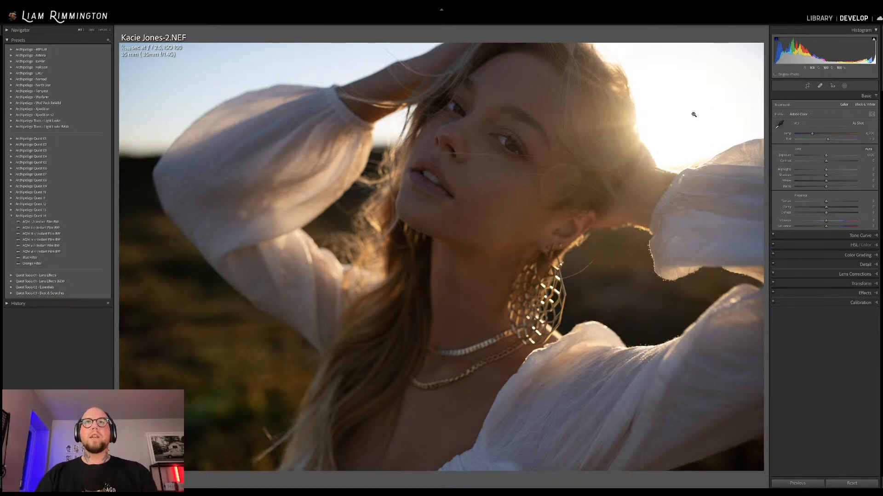
# - Raise the close-up's exposure to +1.40 and apply the fifth Instant Film BW preset in the list
pyautogui.moveTo(850, 51); pyautogui.dragTo(861, 51)
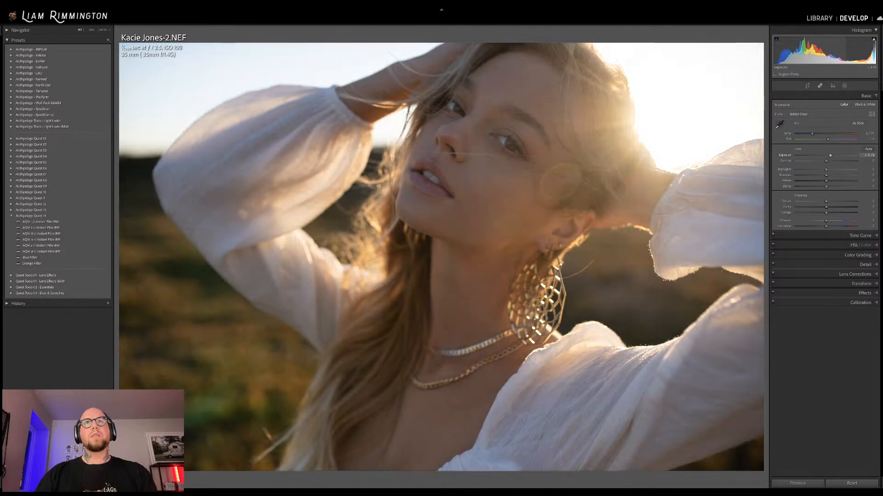
pyautogui.moveTo(830, 155); pyautogui.dragTo(834, 155)
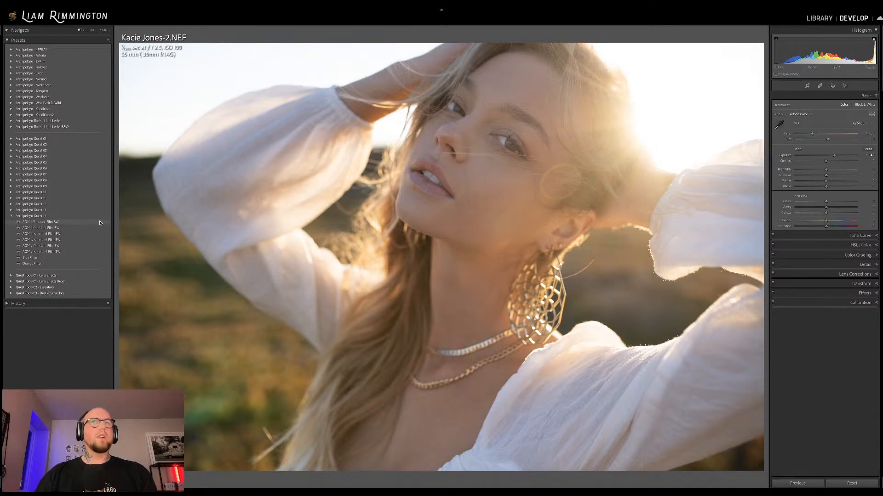
pyautogui.moveTo(100, 223)
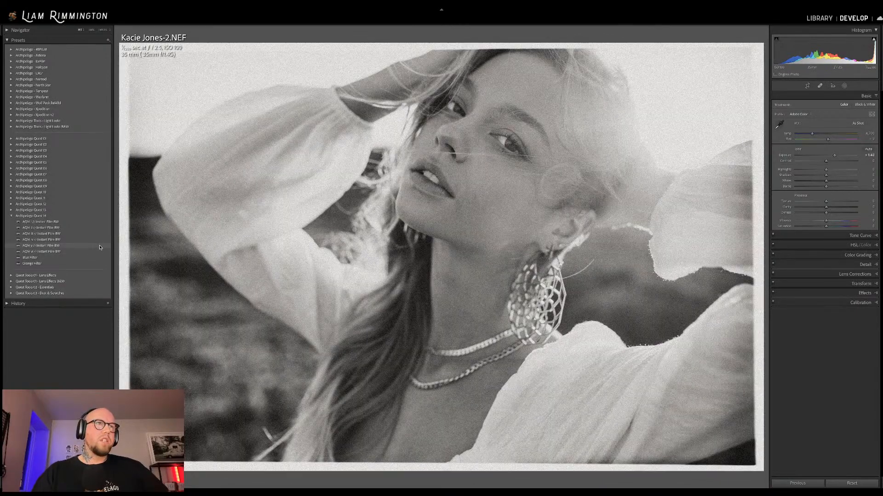
pyautogui.click(100, 247)
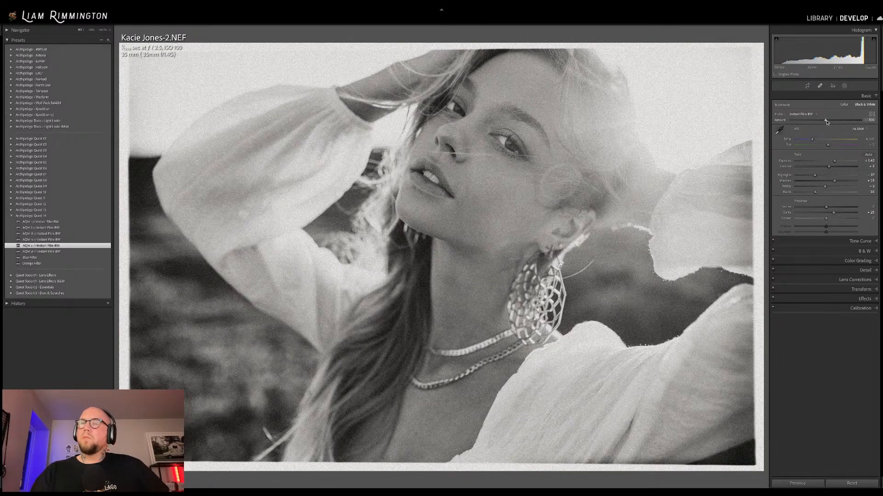
# - Increase the Instant Film BW profile amount to about 160 on the close-up portrait
pyautogui.moveTo(826, 121); pyautogui.dragTo(844, 124)
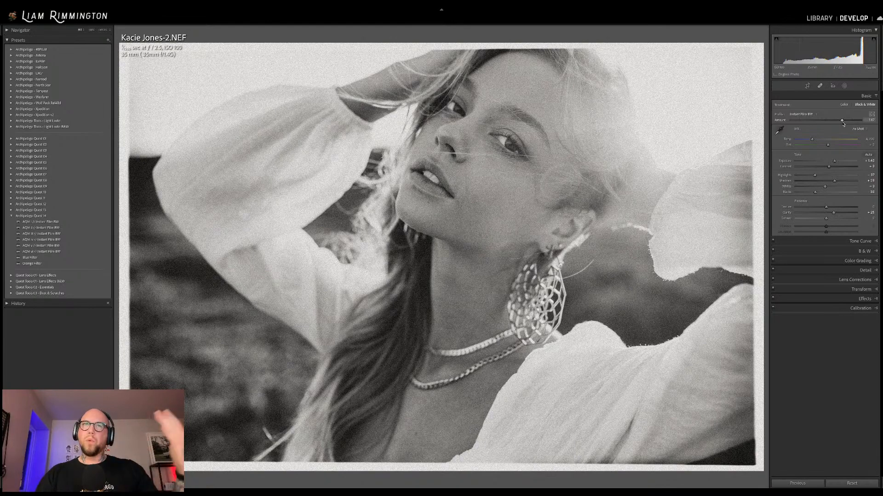
pyautogui.moveTo(843, 121)
pyautogui.mouseDown()
pyautogui.moveTo(806, 121)
pyautogui.moveTo(847, 122)
pyautogui.mouseUp()
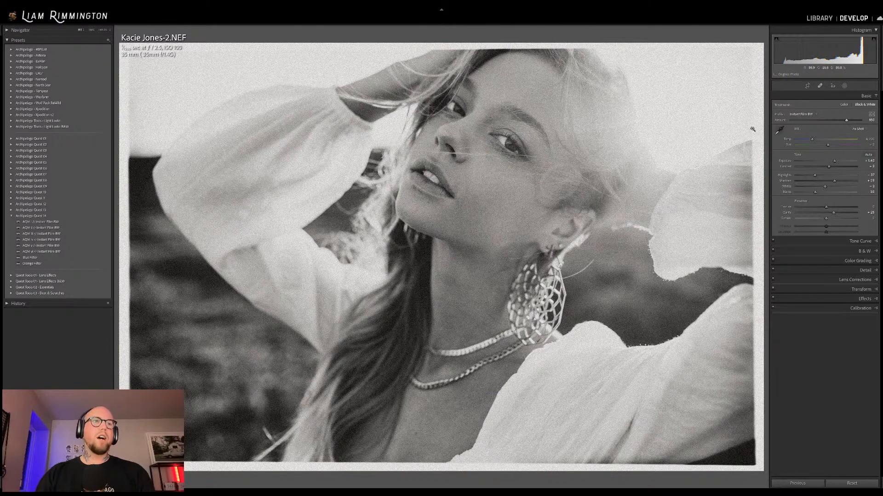
# - Inspect the close-up portrait's film edit in detail, compare it with the unedited original, and try the Orange Filter preset
pyautogui.moveTo(299, 250); pyautogui.dragTo(539, 280)
pyautogui.moveTo(382, 247); pyautogui.dragTo(567, 174)
pyautogui.click(566, 174)
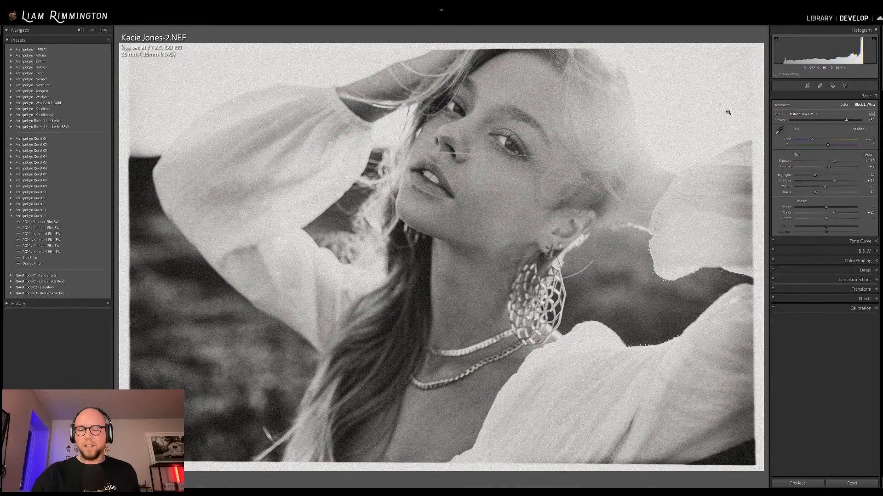
pyautogui.press('\\')
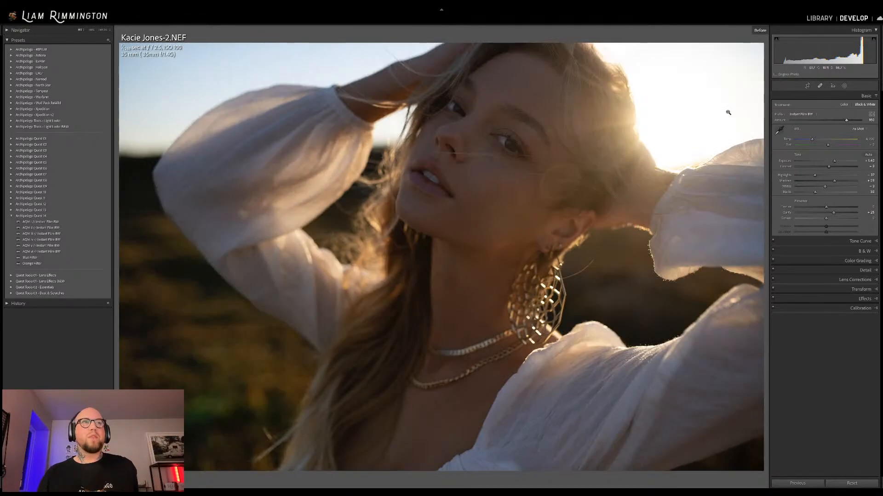
pyautogui.press('\\')
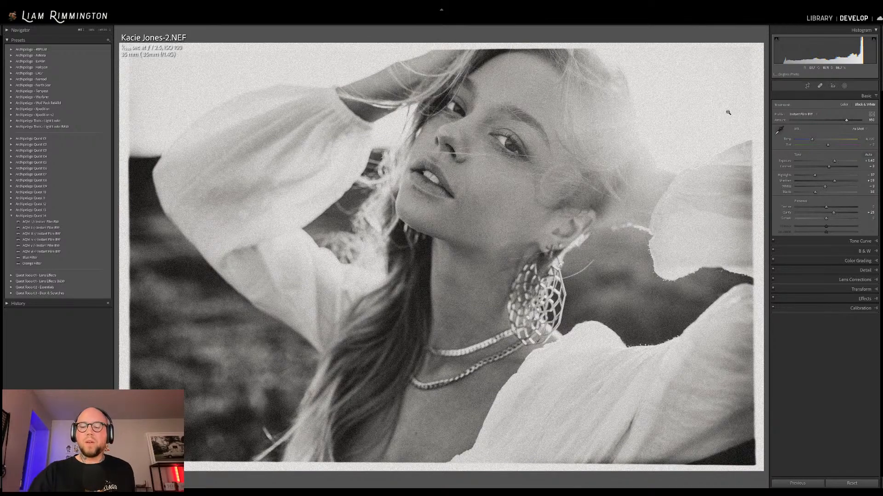
pyautogui.press('\\')
pyautogui.press('\\')
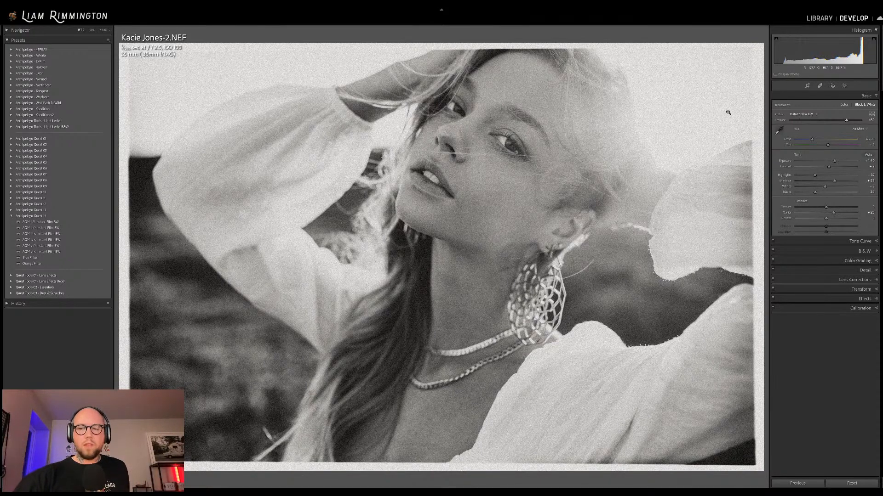
pyautogui.click(80, 263)
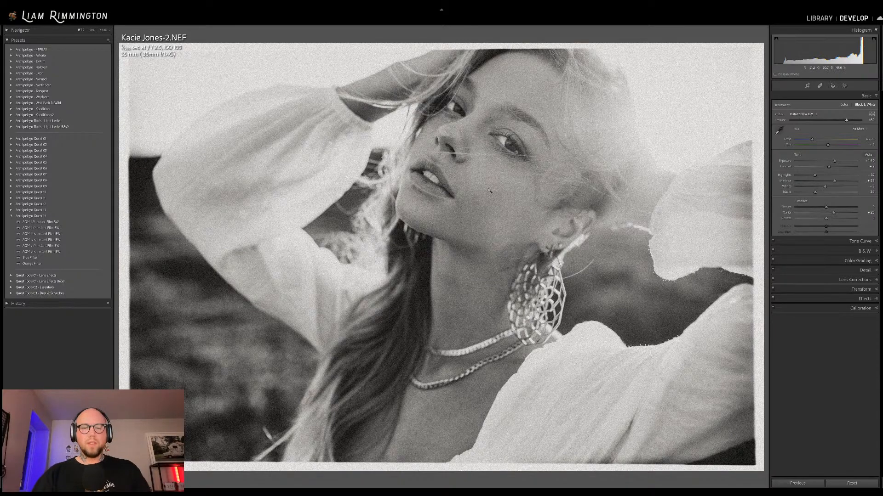
# - Return to the photo grid and open the portrait of the woman on the stool by the water for developing
pyautogui.press('g')
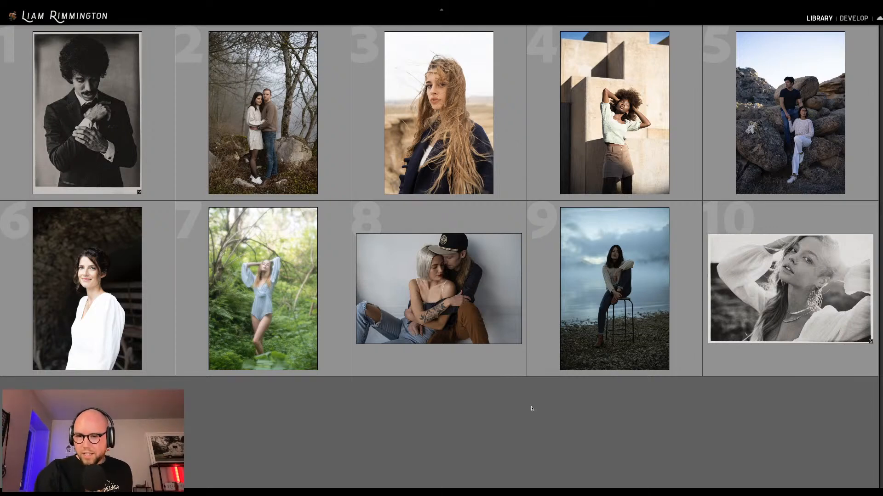
pyautogui.click(631, 289)
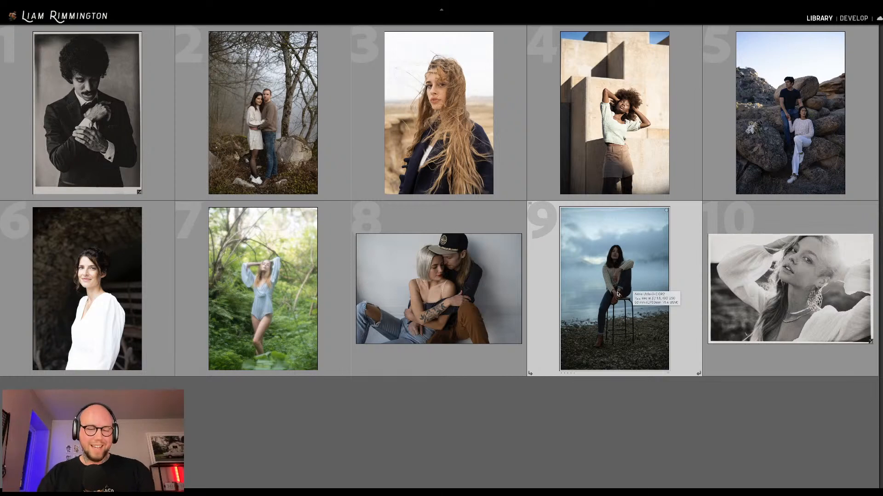
pyautogui.press('d')
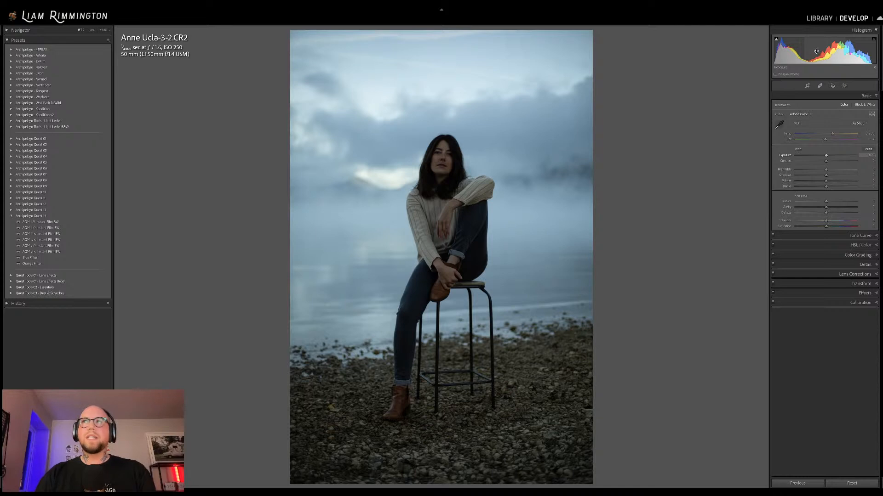
# - Raise the stool portrait's exposure to +1.24 and warm its white balance
pyautogui.moveTo(817, 53); pyautogui.dragTo(835, 53)
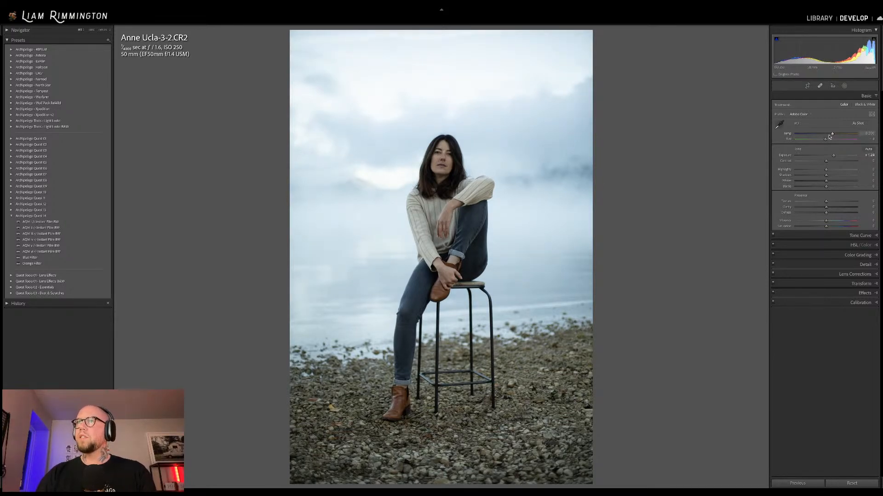
pyautogui.moveTo(833, 134); pyautogui.dragTo(827, 139)
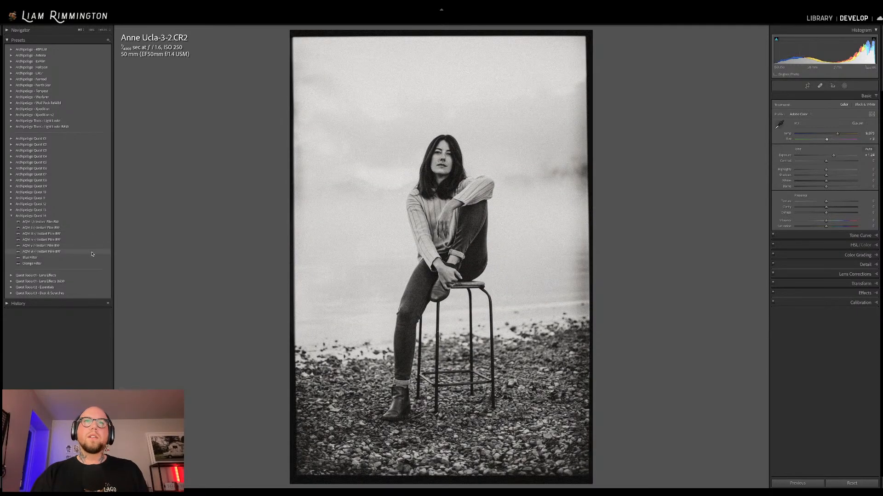
# - Apply the second Instant Film BW preset in the list, raise the exposure slightly, and reduce the profile amount to 0
pyautogui.click(91, 230)
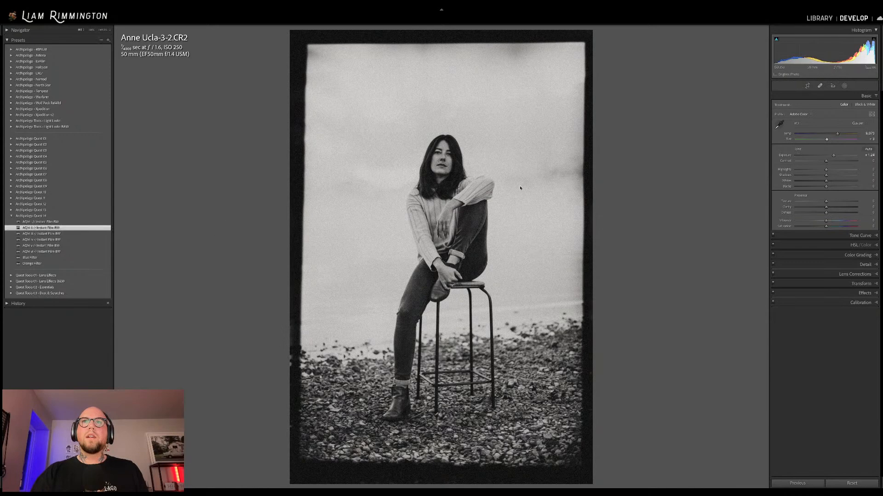
pyautogui.press('Up')
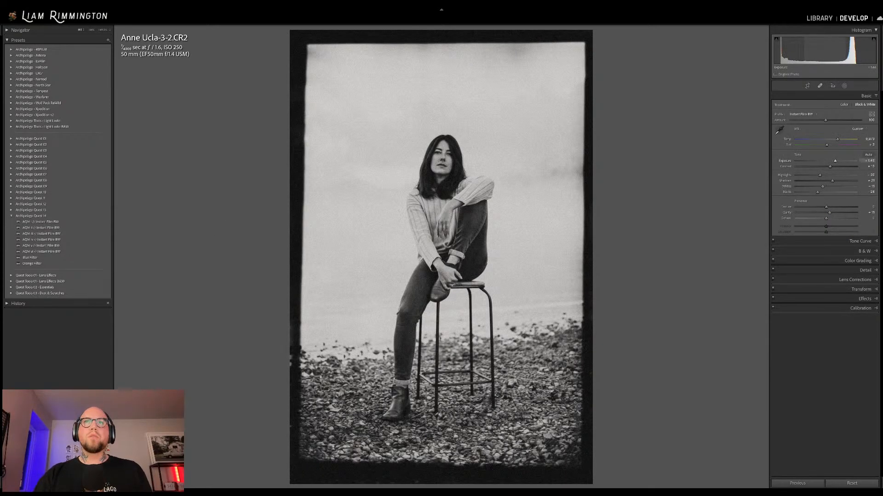
pyautogui.moveTo(825, 120); pyautogui.dragTo(793, 128)
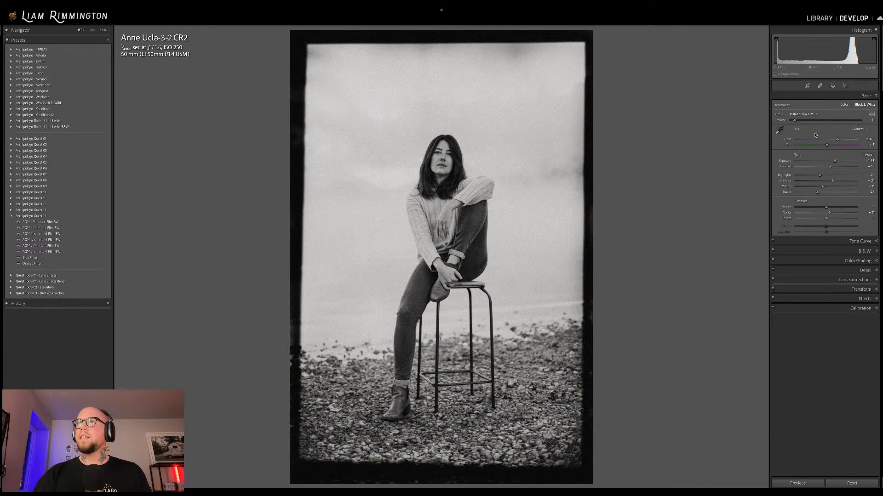
pyautogui.moveTo(832, 122); pyautogui.dragTo(794, 123)
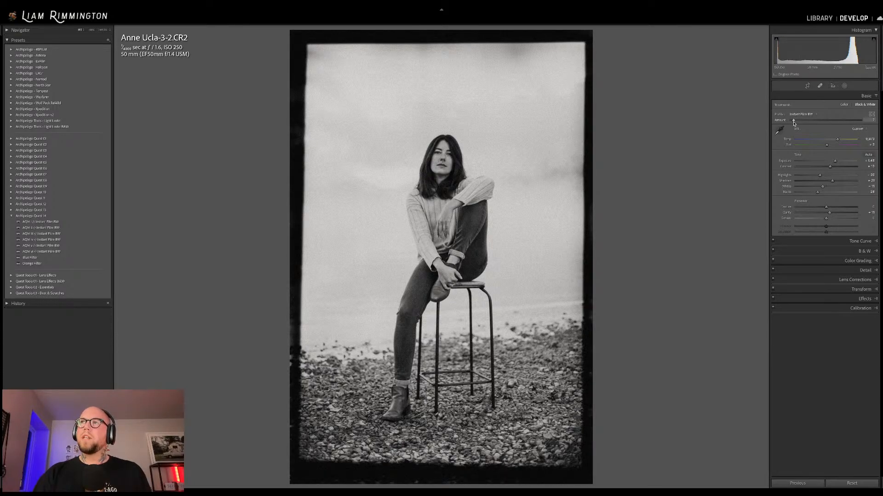
# - Examine the woman on the stool up close and compare the instant-film edit with the unedited original
pyautogui.click(502, 191)
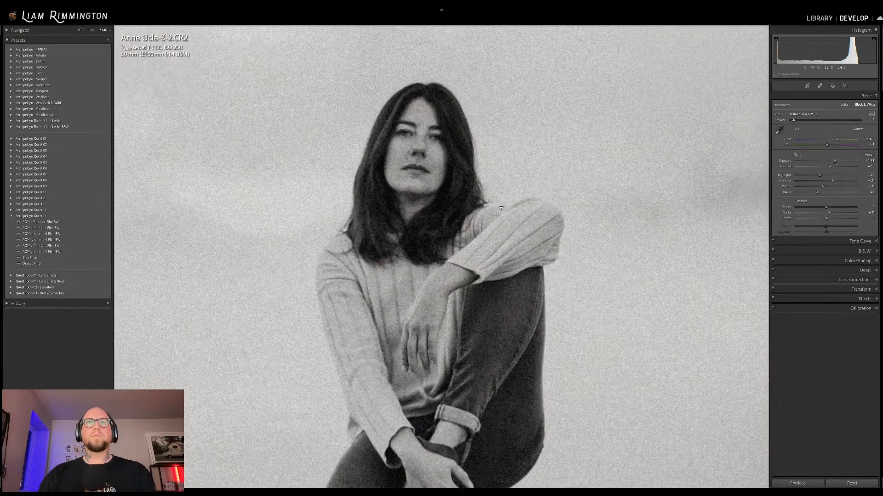
pyautogui.moveTo(527, 199); pyautogui.dragTo(574, 194)
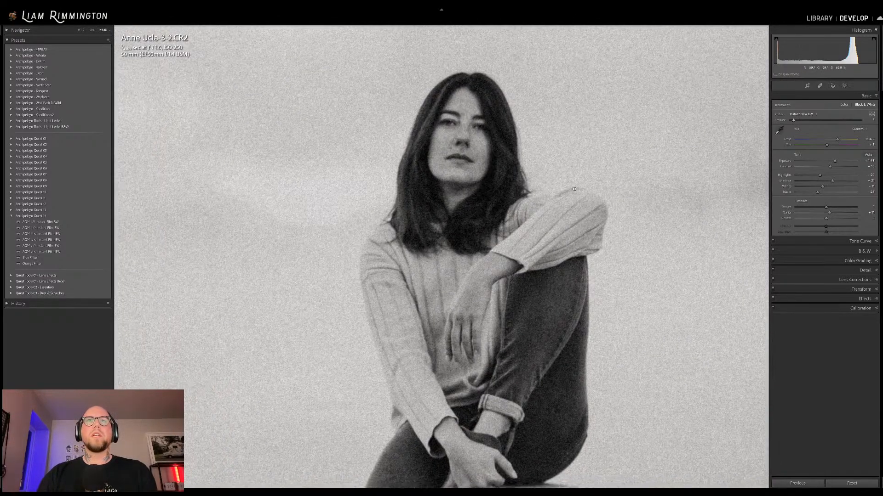
pyautogui.press('\\')
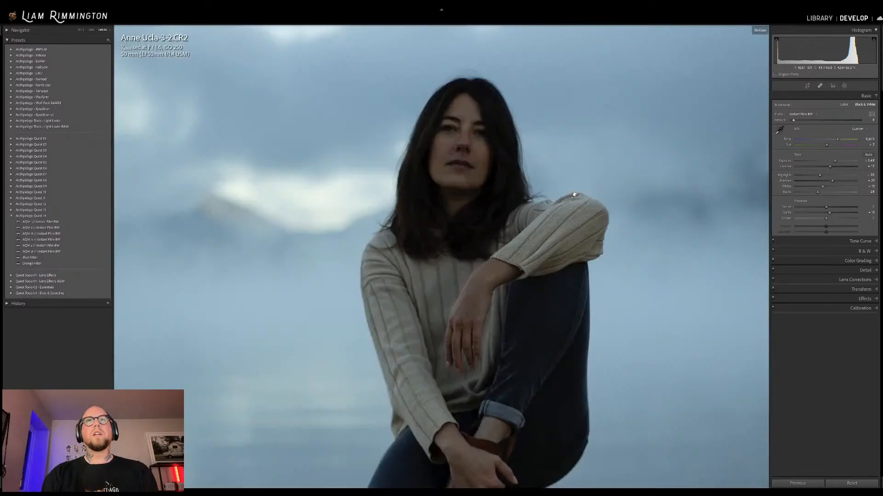
pyautogui.press('\\')
pyautogui.click(574, 194)
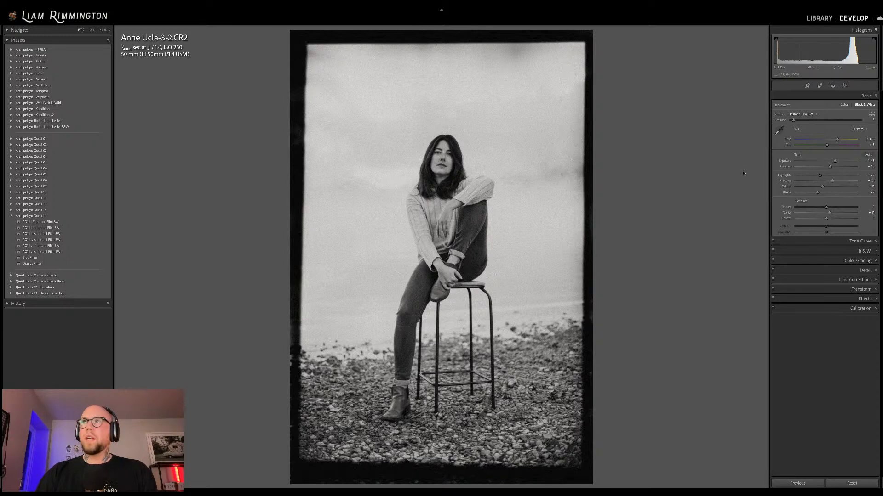
# - Select the border mask at the end of the mask list and move its bottom linear gradient up to thicken the lower black border
pyautogui.click(844, 85)
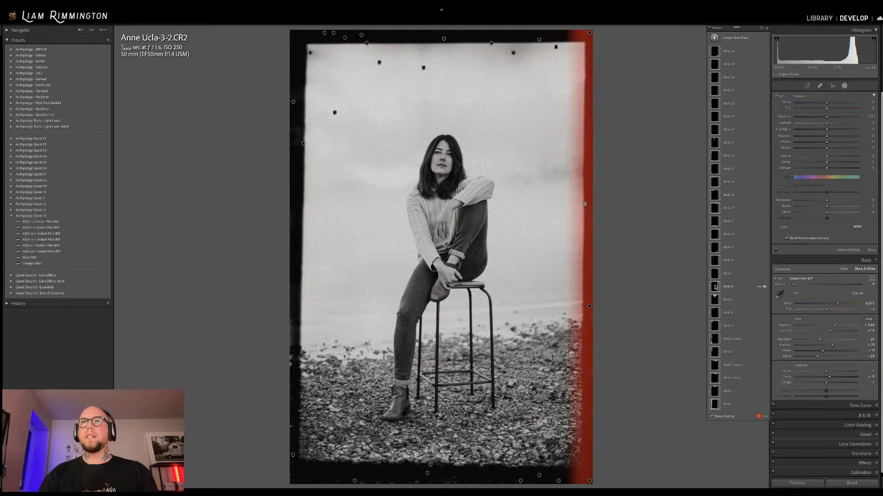
pyautogui.click(713, 404)
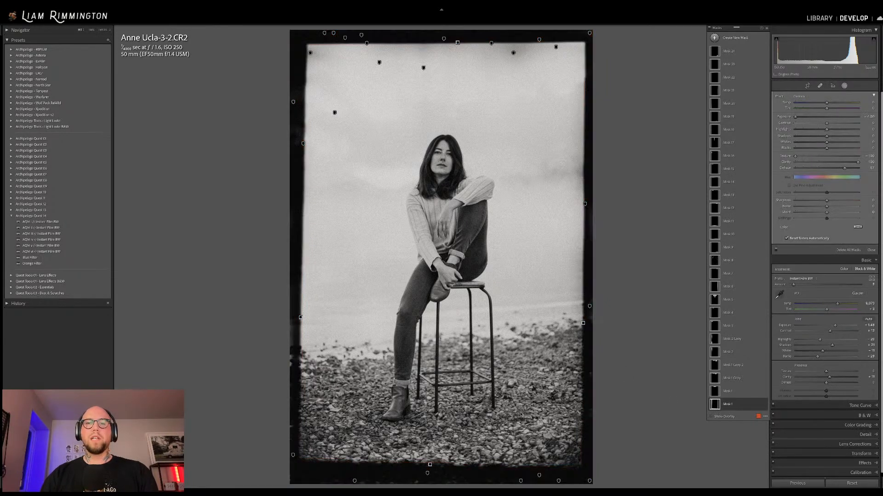
pyautogui.click(429, 467)
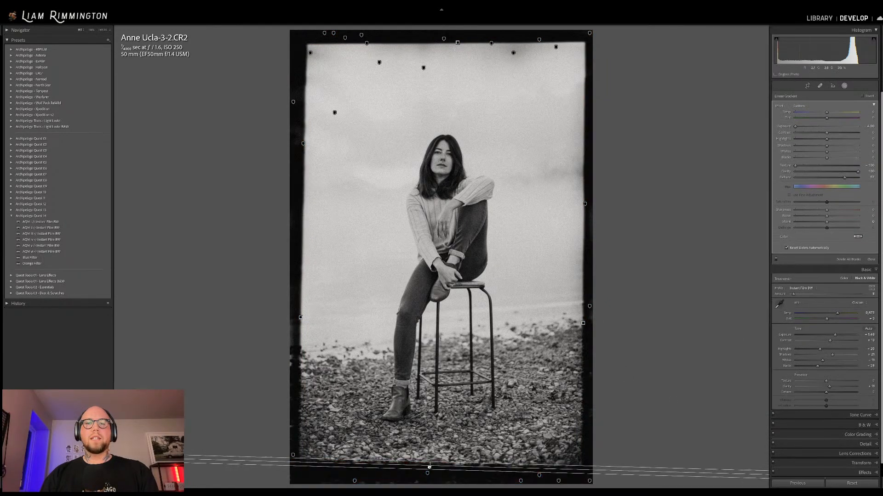
pyautogui.moveTo(430, 473); pyautogui.dragTo(431, 468)
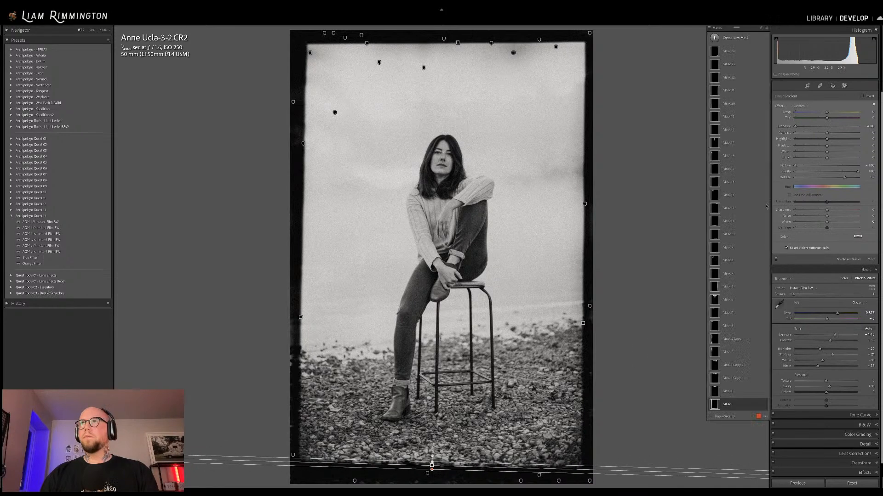
pyautogui.click(735, 405)
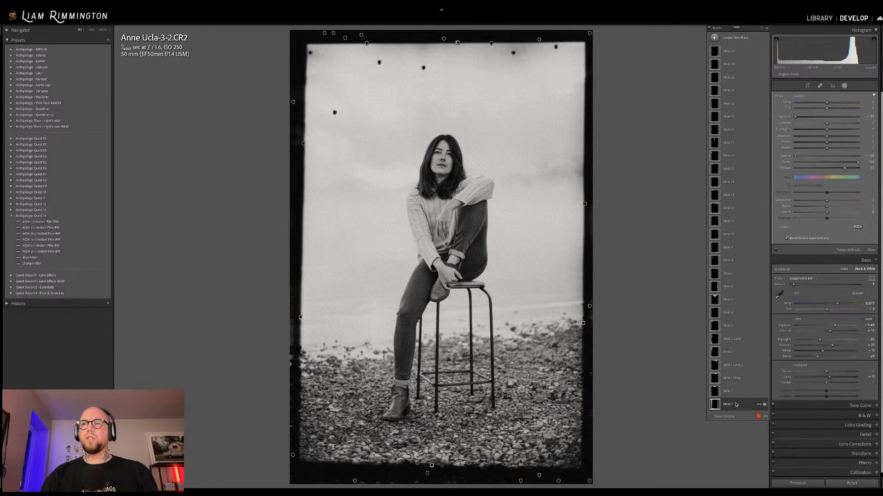
pyautogui.moveTo(431, 465)
pyautogui.mouseDown()
pyautogui.moveTo(439, 475)
pyautogui.moveTo(430, 466)
pyautogui.mouseUp()
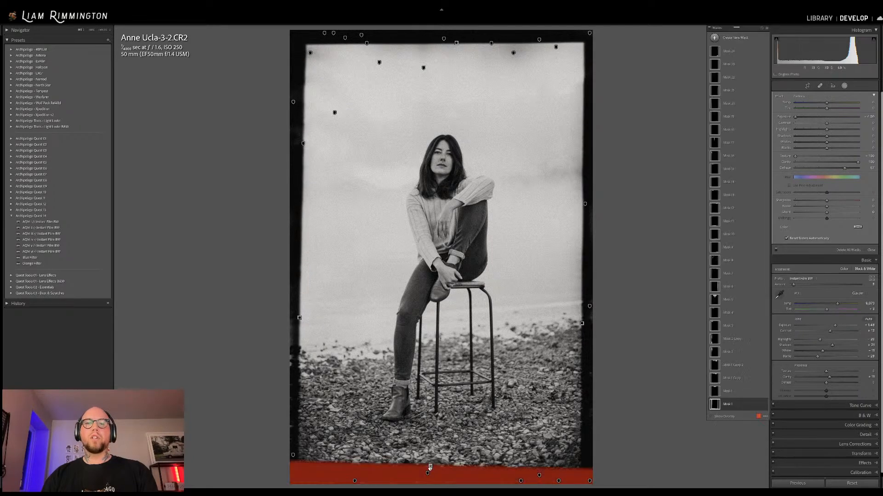
pyautogui.click(427, 472)
pyautogui.moveTo(430, 472); pyautogui.dragTo(432, 449)
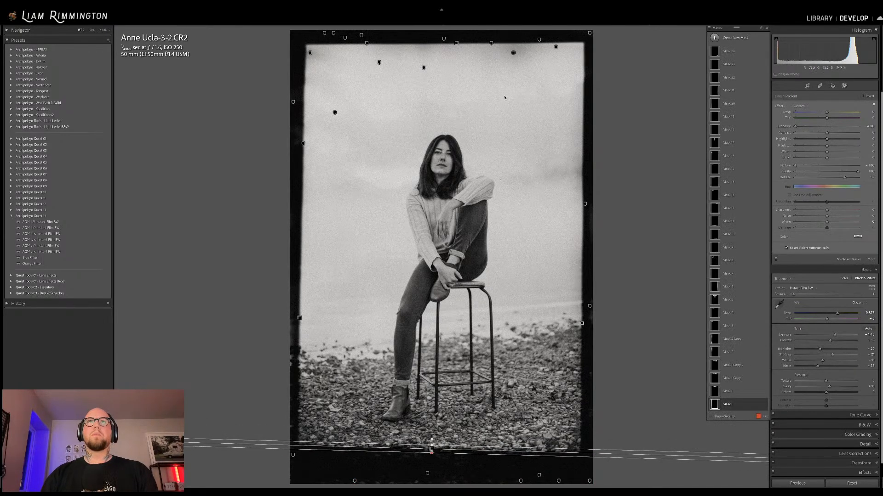
pyautogui.moveTo(431, 449)
pyautogui.mouseDown()
pyautogui.moveTo(432, 430)
pyautogui.moveTo(433, 440)
pyautogui.mouseUp()
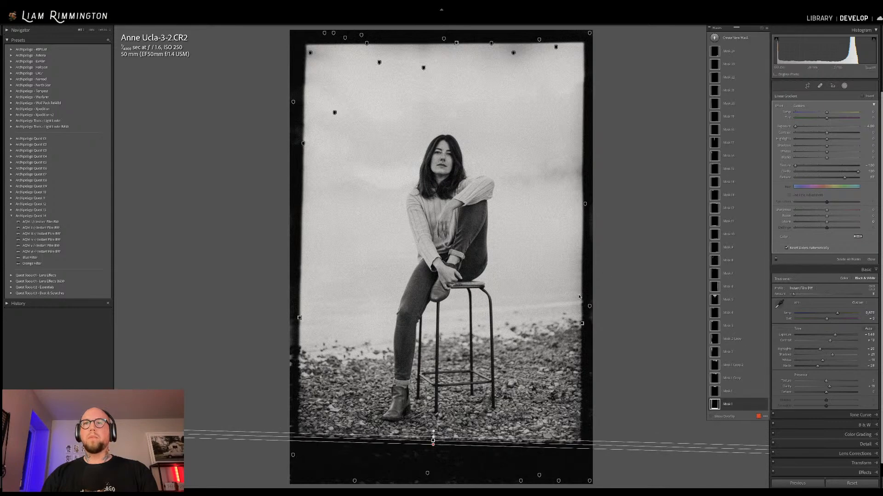
# - Move the border mask's two side gradients slightly inward to thicken the side borders, and close masking
pyautogui.moveTo(581, 324); pyautogui.dragTo(579, 324)
pyautogui.moveTo(300, 319); pyautogui.dragTo(304, 318)
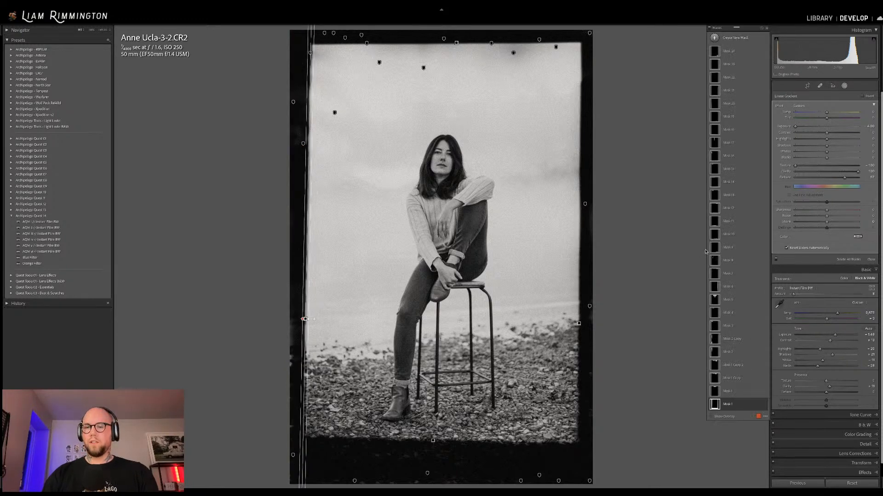
pyautogui.hotkey('shift', 'w')
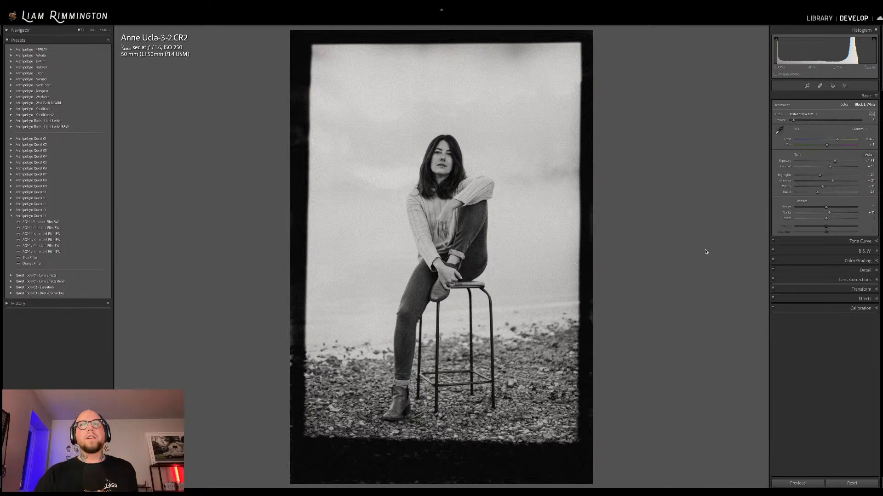
# - Compare the stool portrait's edit with the unedited original, including side by side, and apply the Blue Filter preset to it
pyautogui.press('\\')
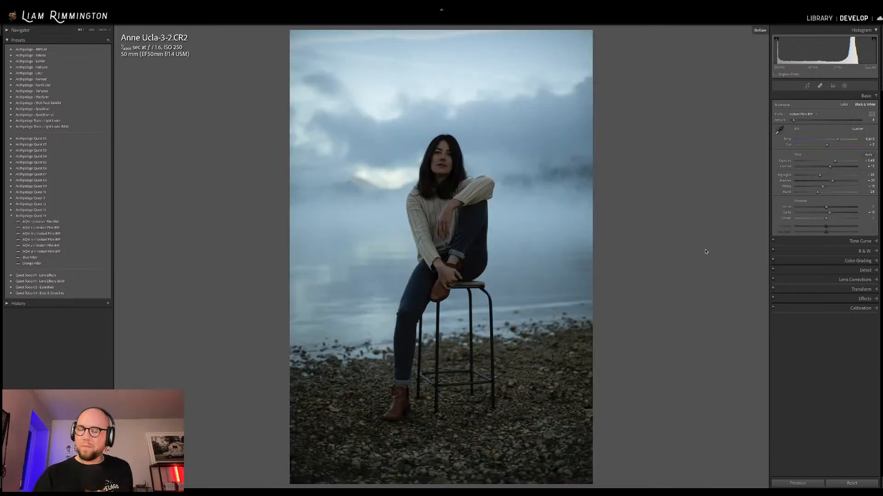
pyautogui.press('\\')
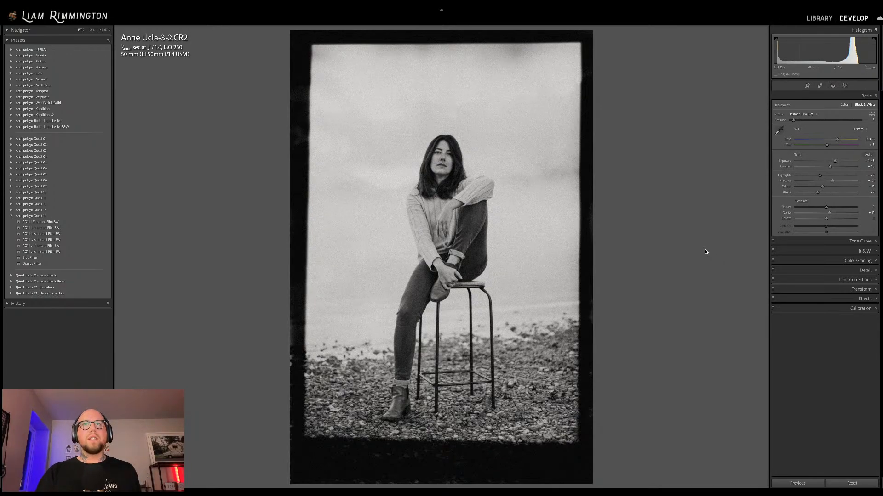
pyautogui.press('y')
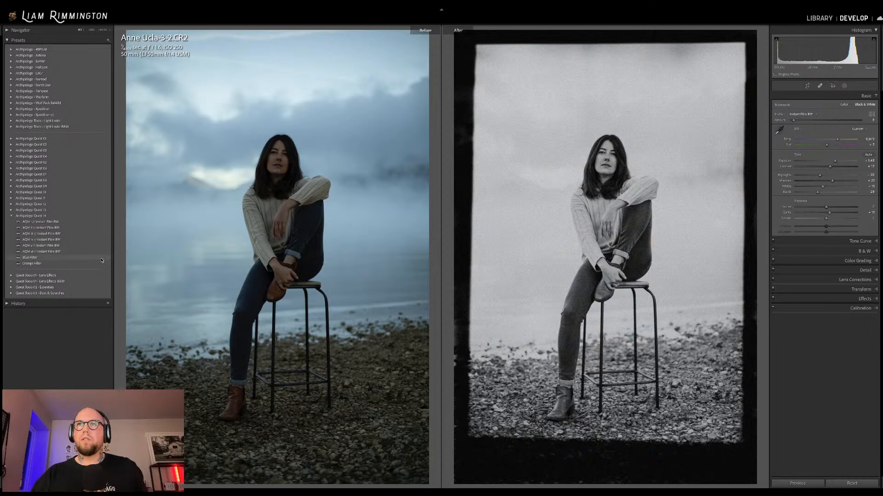
pyautogui.click(101, 259)
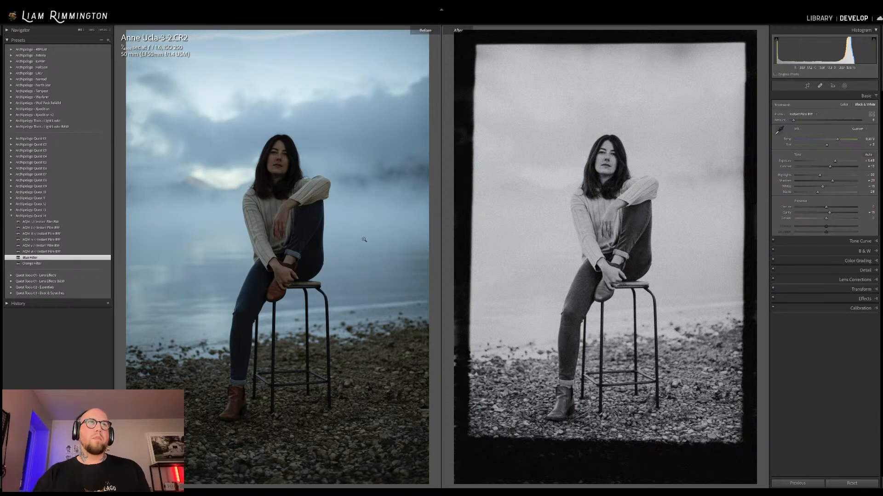
pyautogui.press('y')
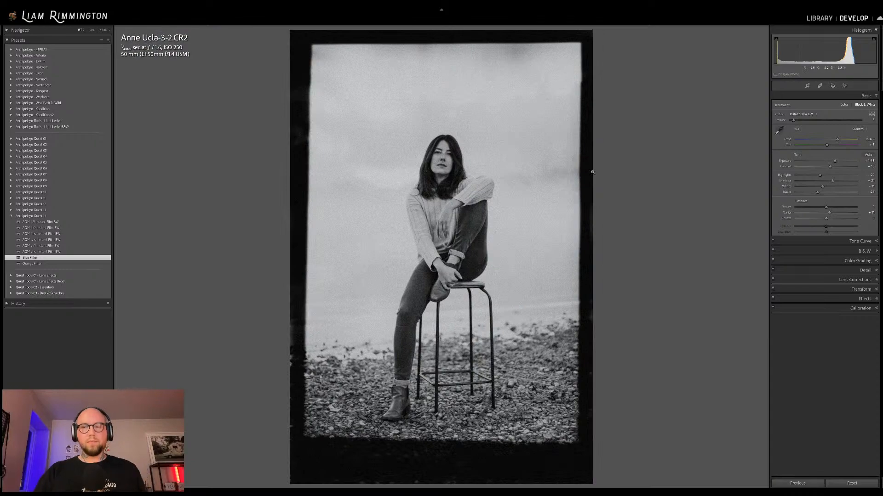
# - Open the photo of the couple in the foggy woods for editing and apply the fourth Instant Film BW preset in the list
pyautogui.press('g')
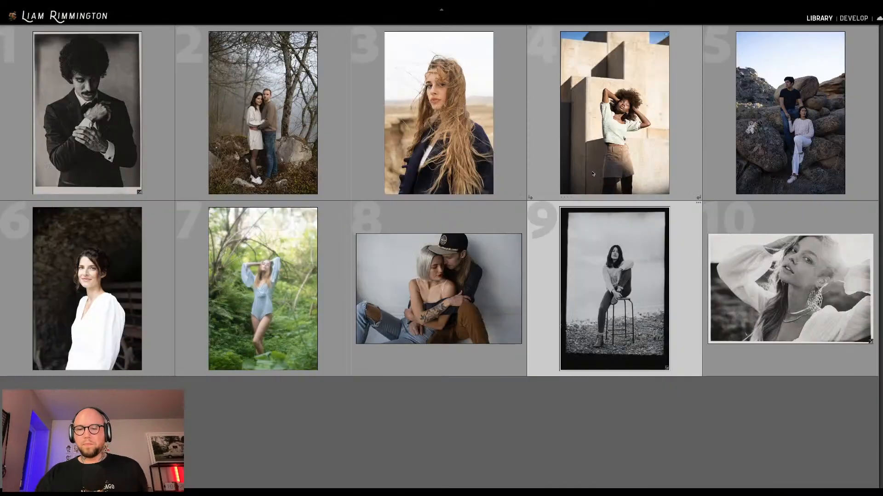
pyautogui.click(580, 446)
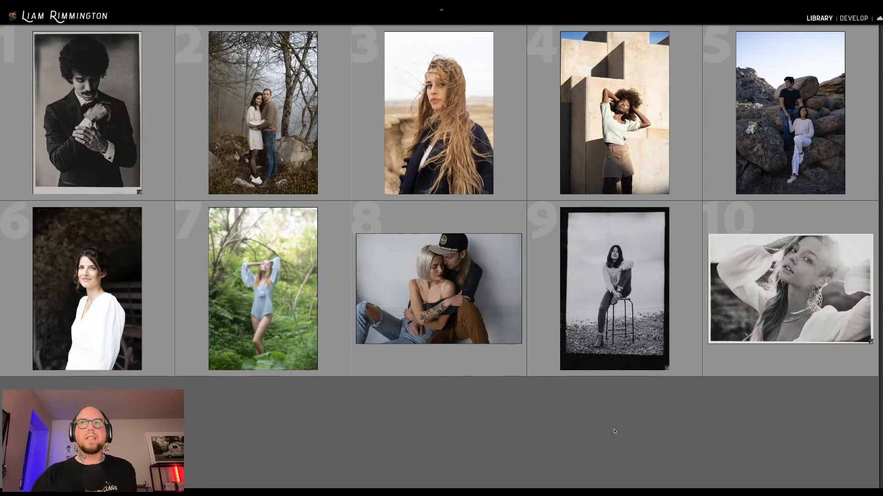
pyautogui.click(253, 90)
pyautogui.press('d')
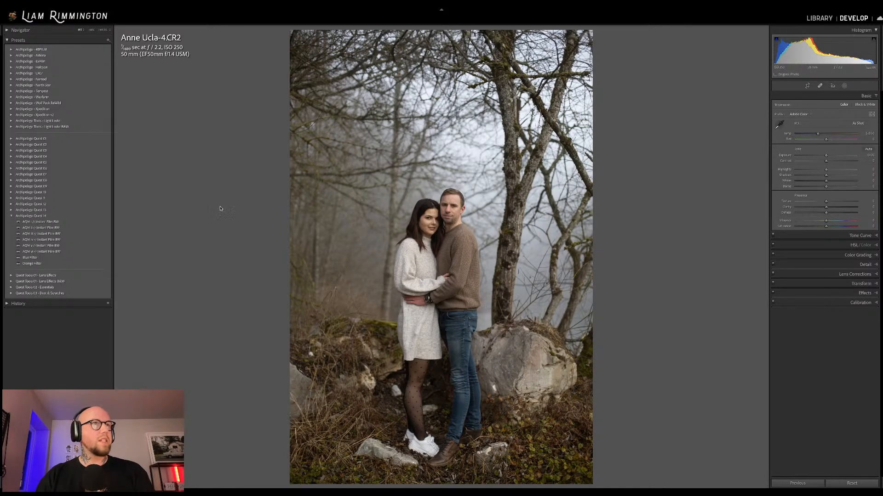
pyautogui.moveTo(99, 223)
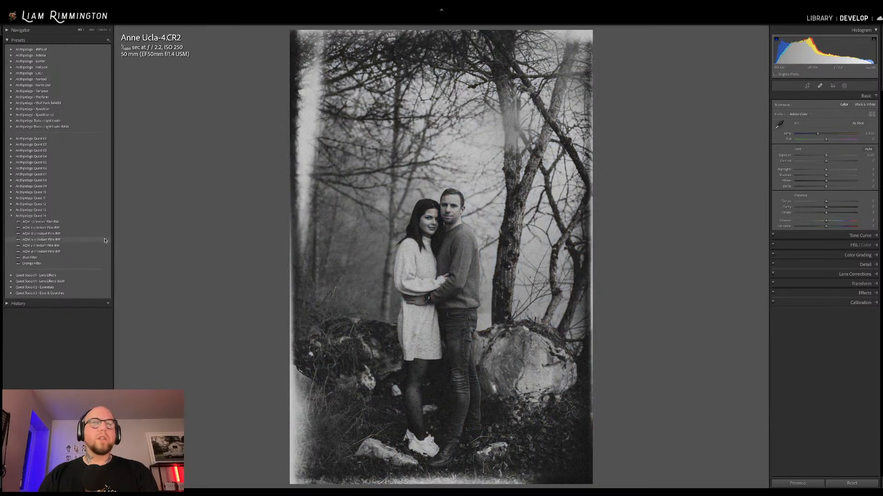
pyautogui.click(105, 241)
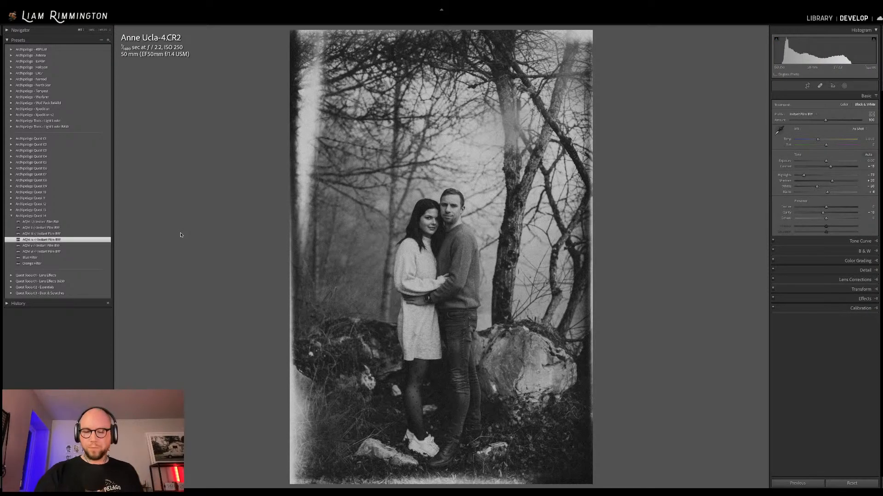
# - Compare the couple's instant-film edit with the unedited original several times
pyautogui.press('\\')
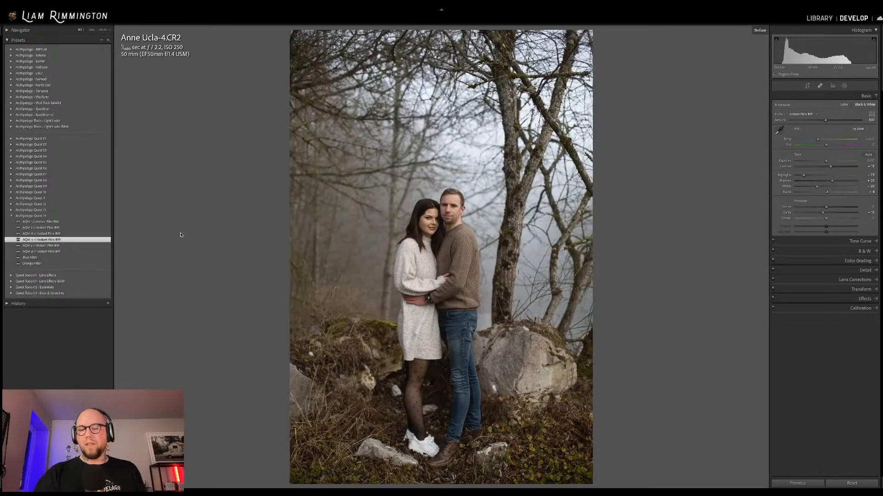
pyautogui.press('\\')
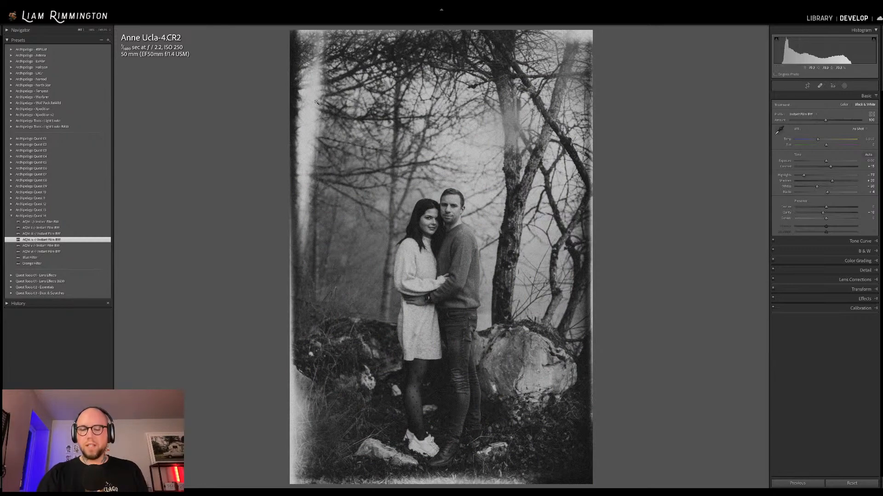
pyautogui.press('\\')
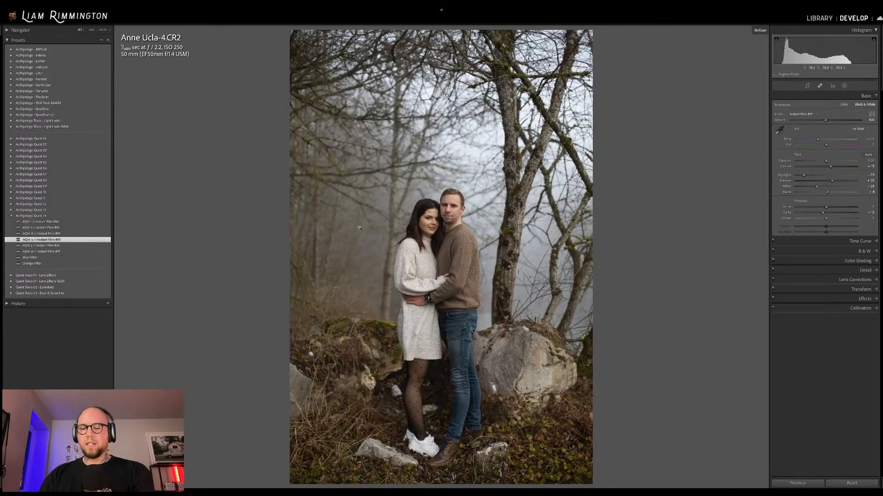
pyautogui.press('\\')
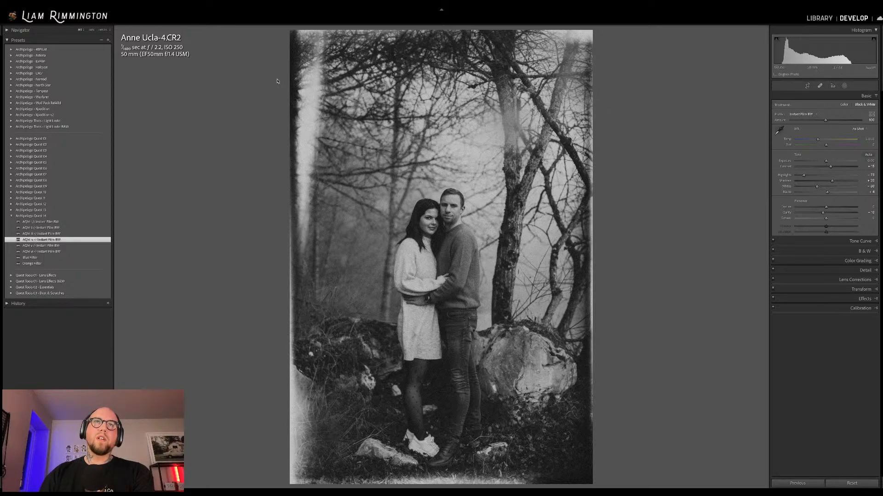
pyautogui.press('\\')
pyautogui.press('\\')
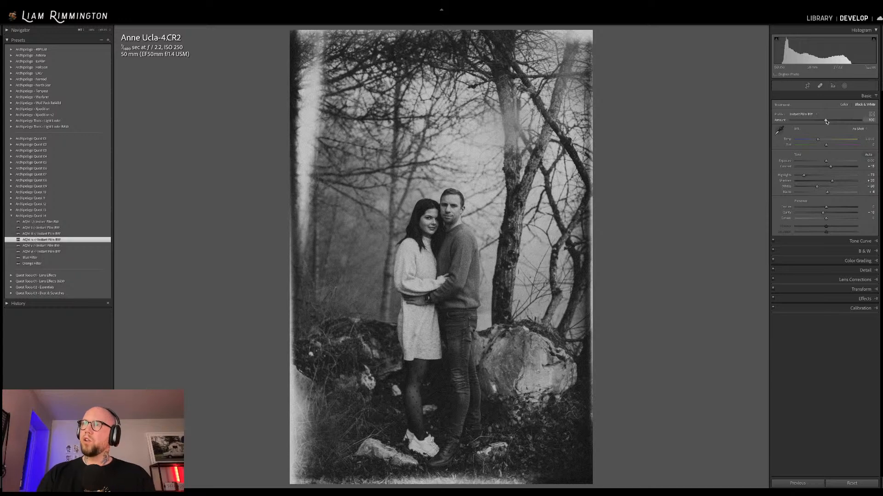
# - Fine-tune the couple's photo with a slightly lower profile amount, the Blue Filter preset and a slight exposure increase
pyautogui.moveTo(826, 122)
pyautogui.mouseDown()
pyautogui.moveTo(795, 123)
pyautogui.moveTo(851, 126)
pyautogui.moveTo(825, 128)
pyautogui.mouseUp()
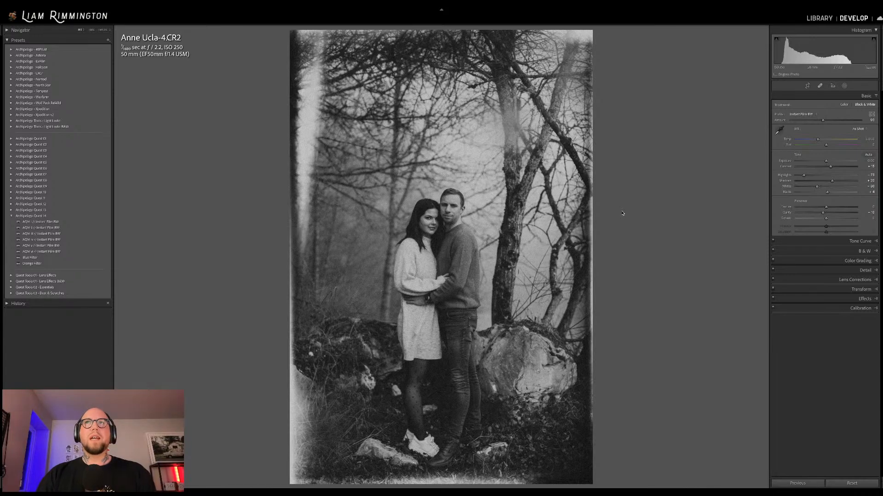
pyautogui.click(91, 259)
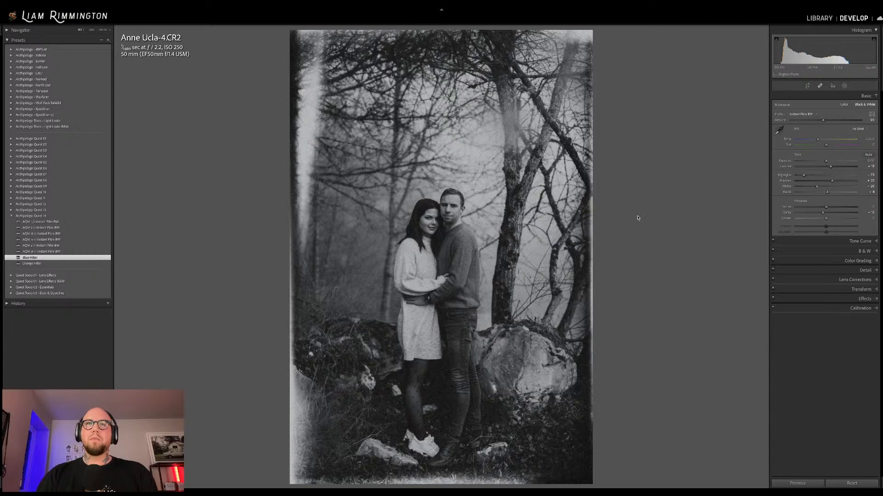
pyautogui.moveTo(868, 161); pyautogui.dragTo(872, 161)
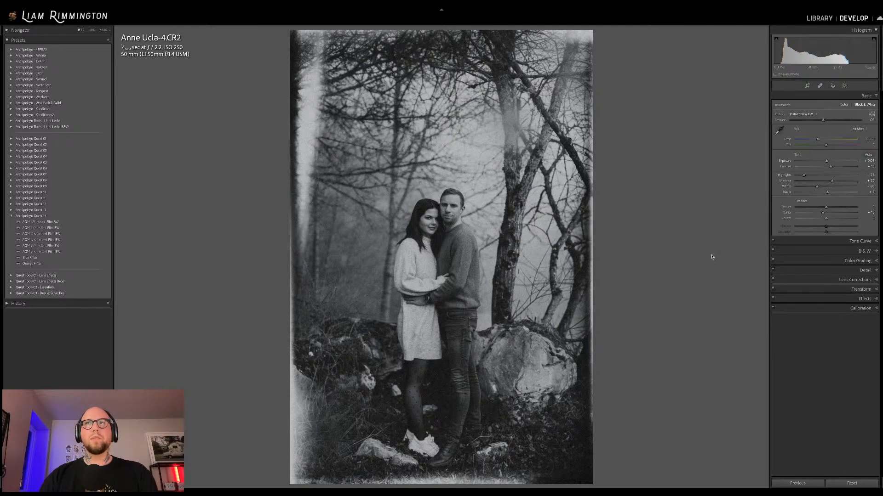
# - Compare the adjusted couple's photo with the original, then side by side and up close on their faces
pyautogui.press('\\')
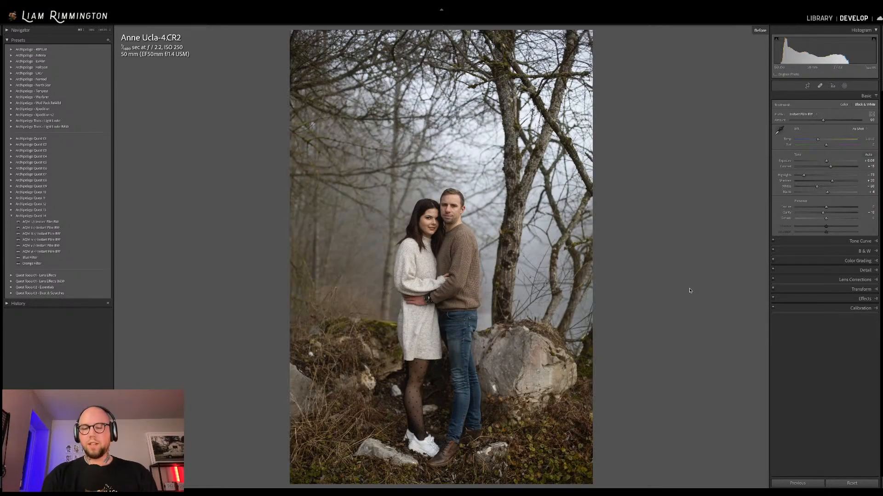
pyautogui.press('\\')
pyautogui.press('\\')
pyautogui.press('\\')
pyautogui.press('y')
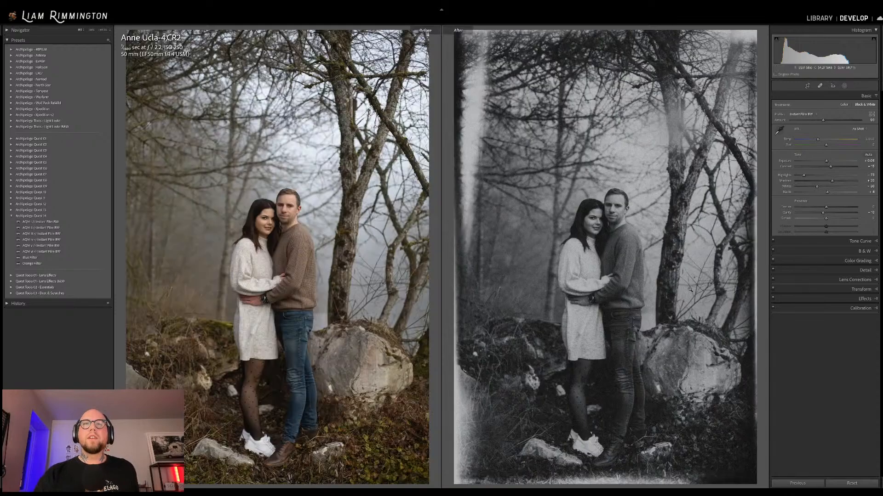
pyautogui.click(555, 270)
pyautogui.moveTo(567, 246); pyautogui.dragTo(492, 285)
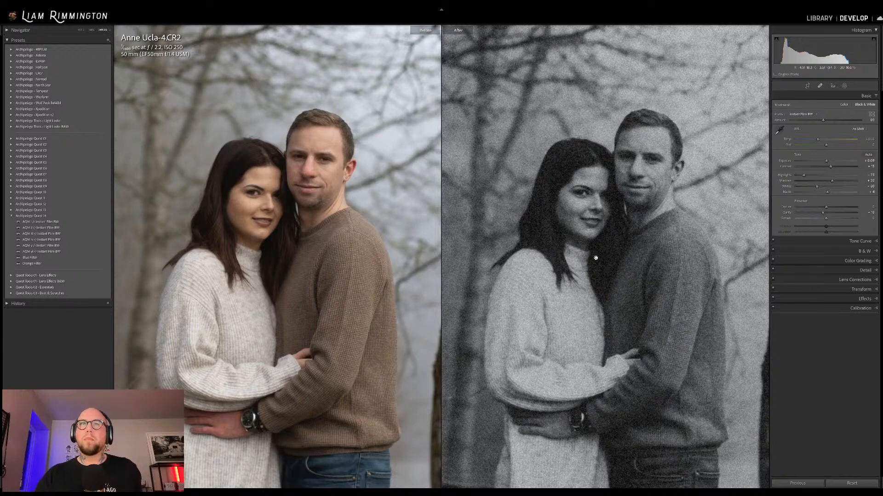
# - Check the grain settings of the couple's photo, and examine the film texture and light streak on the trees above them up close
pyautogui.click(866, 299)
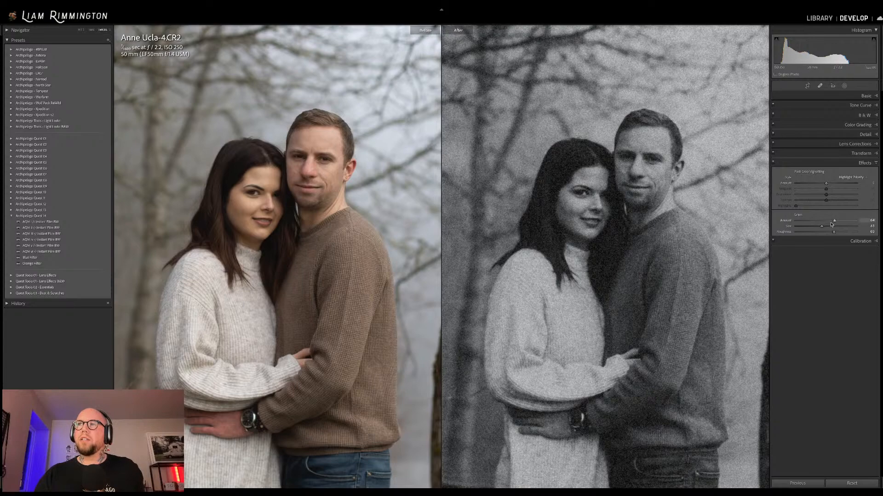
pyautogui.click(866, 163)
pyautogui.click(849, 96)
pyautogui.moveTo(586, 244); pyautogui.dragTo(606, 381)
pyautogui.moveTo(644, 178); pyautogui.dragTo(229, 241)
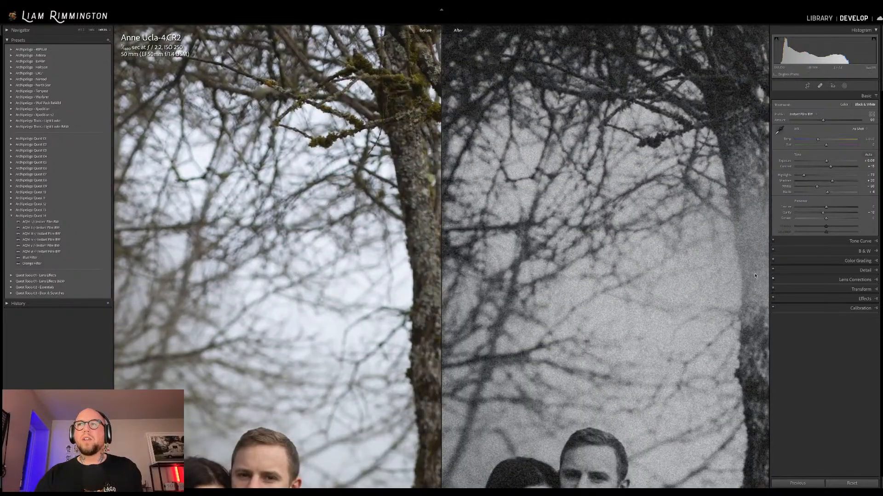
pyautogui.moveTo(666, 222); pyautogui.dragTo(578, 211)
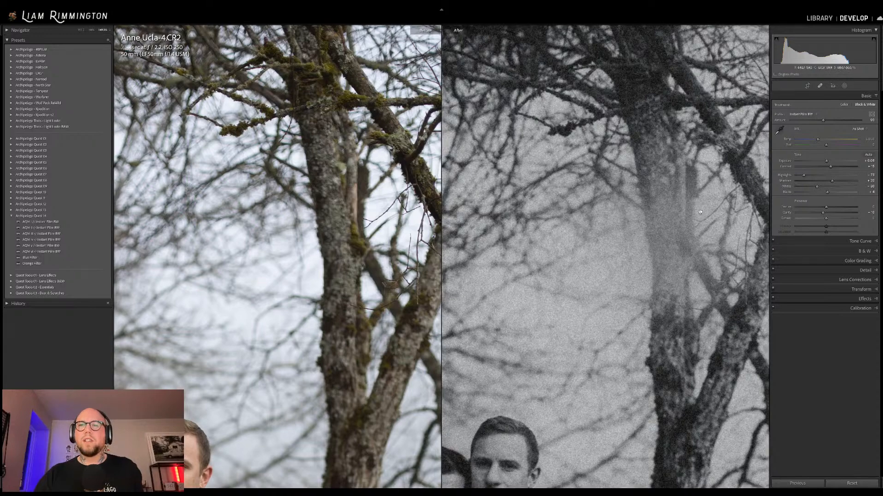
pyautogui.click(697, 231)
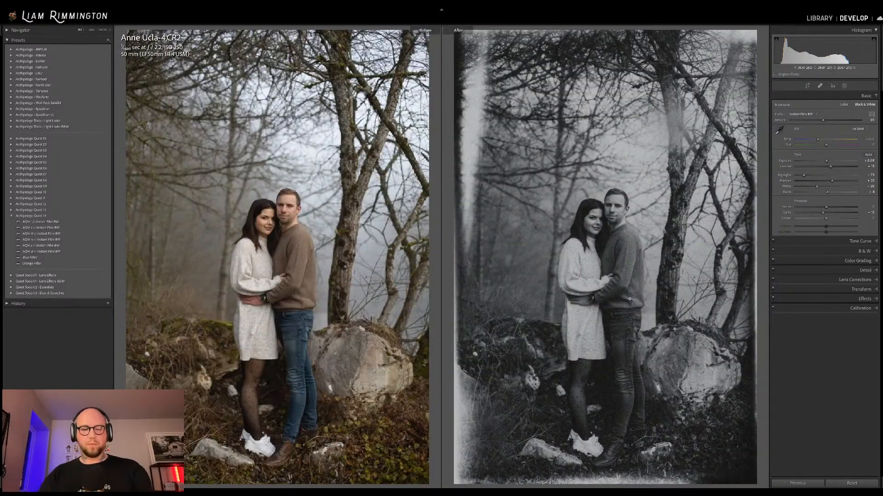
# - Leave the side-by-side comparison and check the full couple's photo against its original once more
pyautogui.press('y')
pyautogui.press('\\')
pyautogui.press('\\')
pyautogui.press('\\')
pyautogui.press('\\')
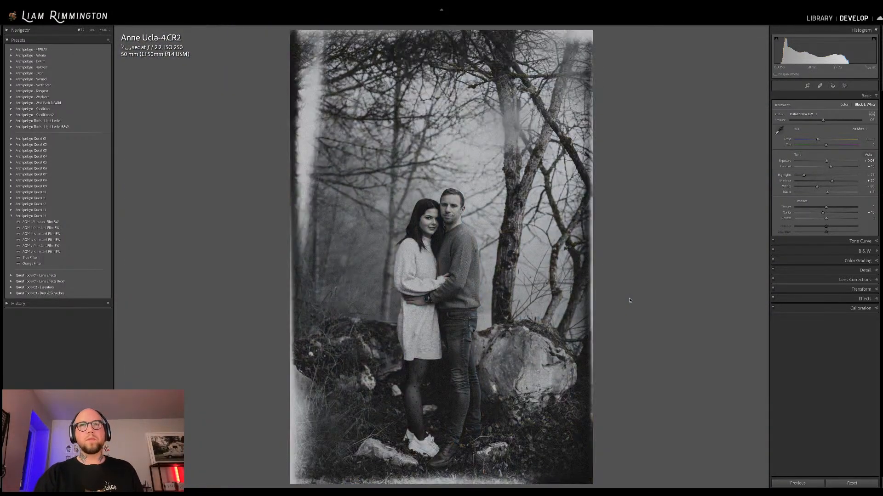
# - Open the photo of the woman in the blue bodysuit in the forest for editing and lower its exposure slightly
pyautogui.press('g')
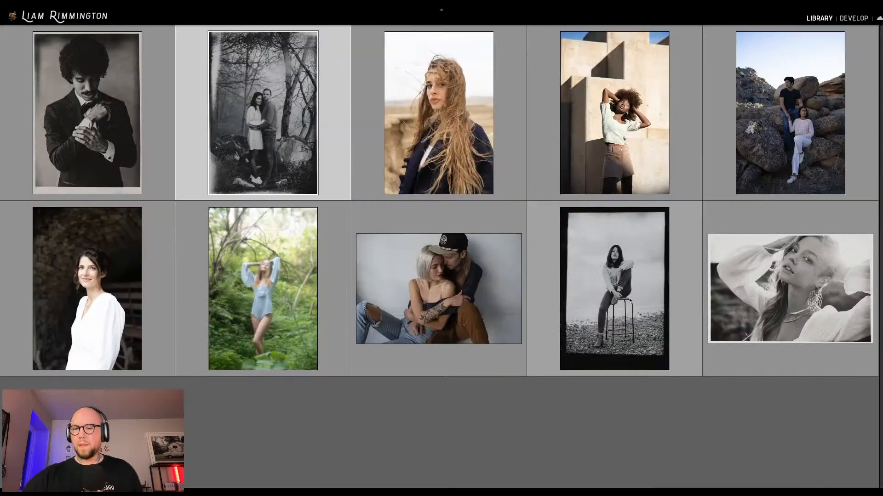
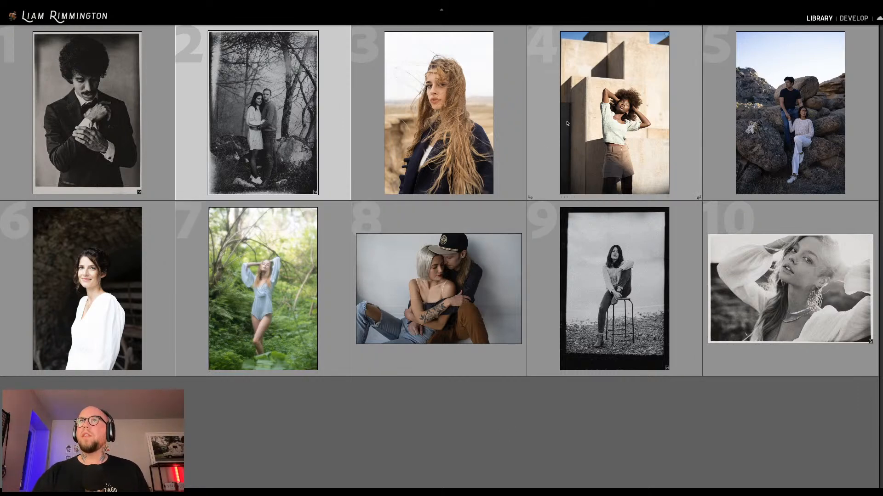
pyautogui.click(274, 282)
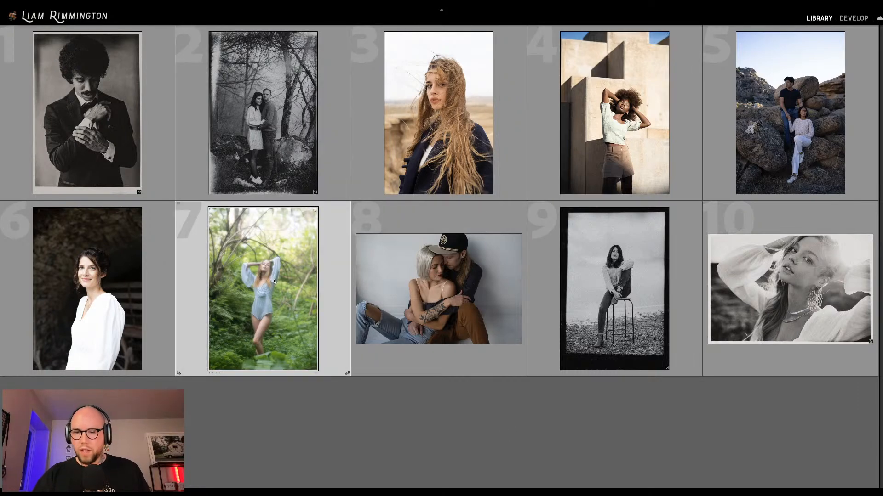
pyautogui.press('d')
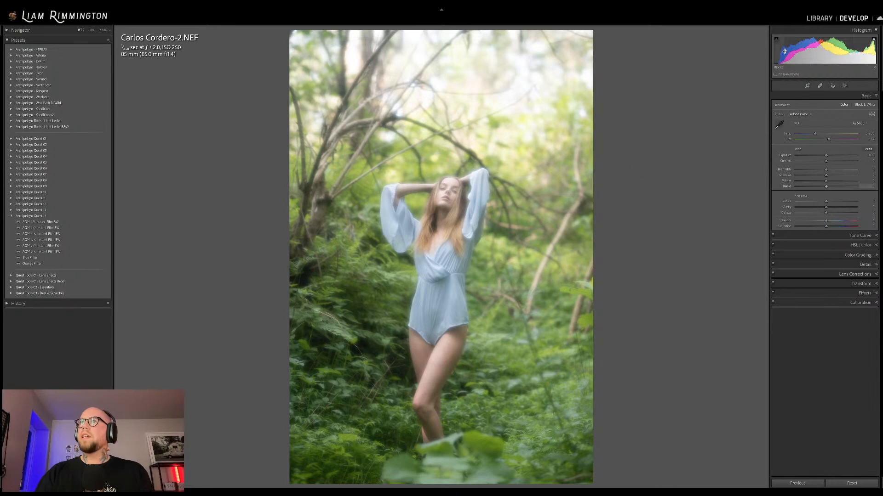
pyautogui.moveTo(823, 51); pyautogui.dragTo(817, 52)
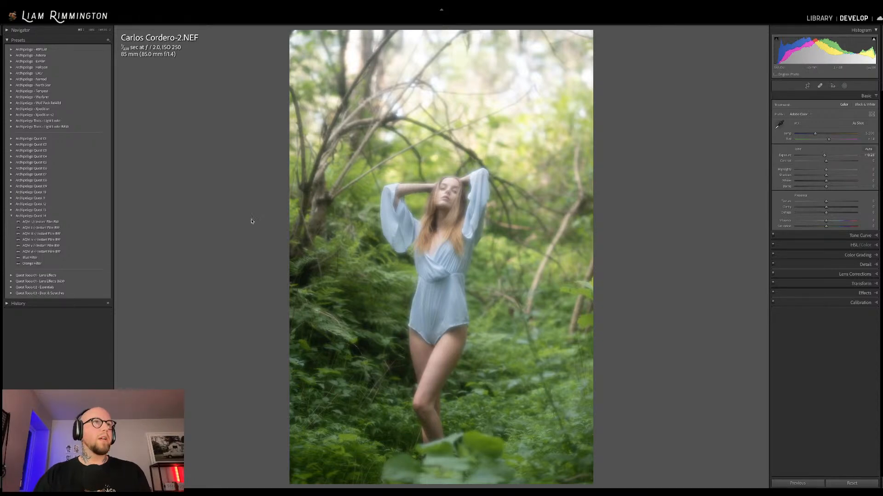
# - Preview Instant Film BW presets on the forest portrait, lower the exposure a little further, and apply the sixth preset in the list
pyautogui.moveTo(99, 221)
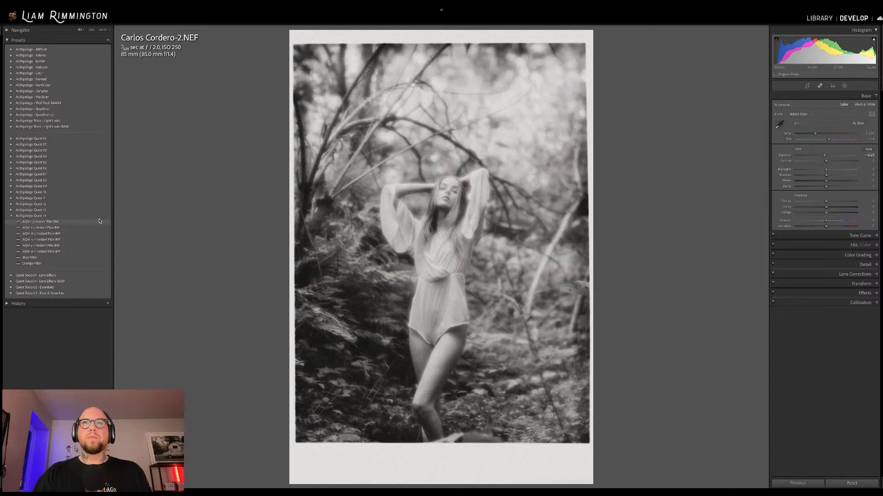
pyautogui.moveTo(824, 155); pyautogui.dragTo(823, 155)
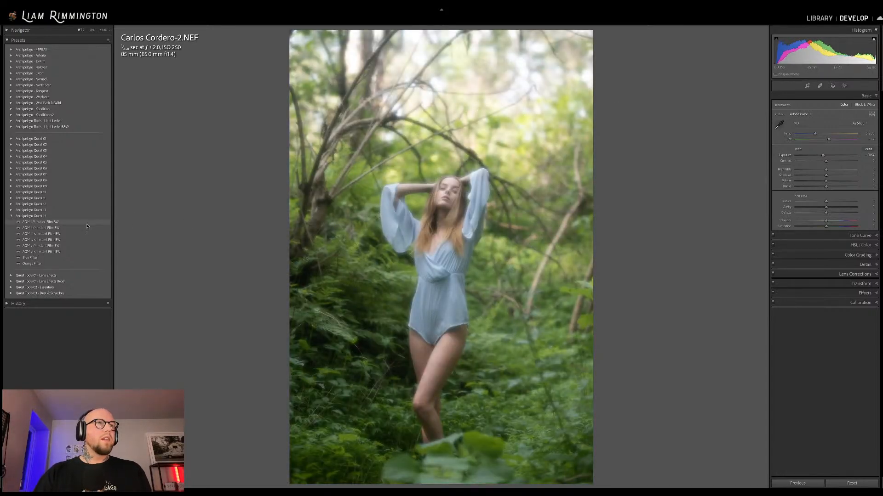
pyautogui.moveTo(87, 226)
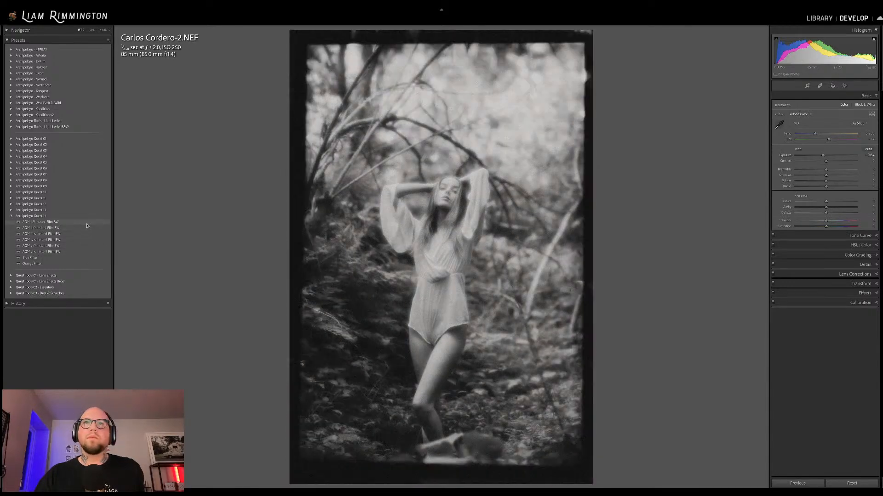
pyautogui.click(83, 254)
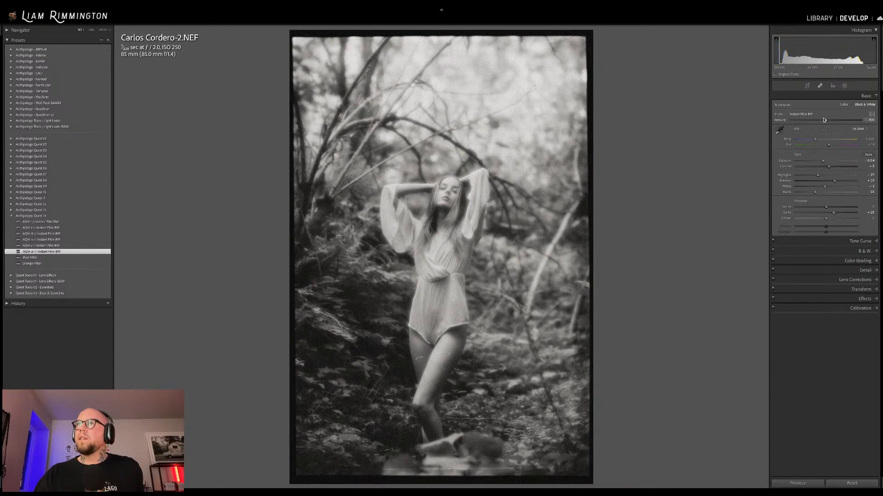
# - Raise the Instant Film BW profile amount moderately above 100 on the forest portrait and lower its exposure slightly further
pyautogui.moveTo(823, 121); pyautogui.dragTo(863, 128)
pyautogui.moveTo(837, 126)
pyautogui.mouseDown()
pyautogui.moveTo(780, 128)
pyautogui.moveTo(874, 129)
pyautogui.moveTo(810, 130)
pyautogui.moveTo(833, 128)
pyautogui.mouseUp()
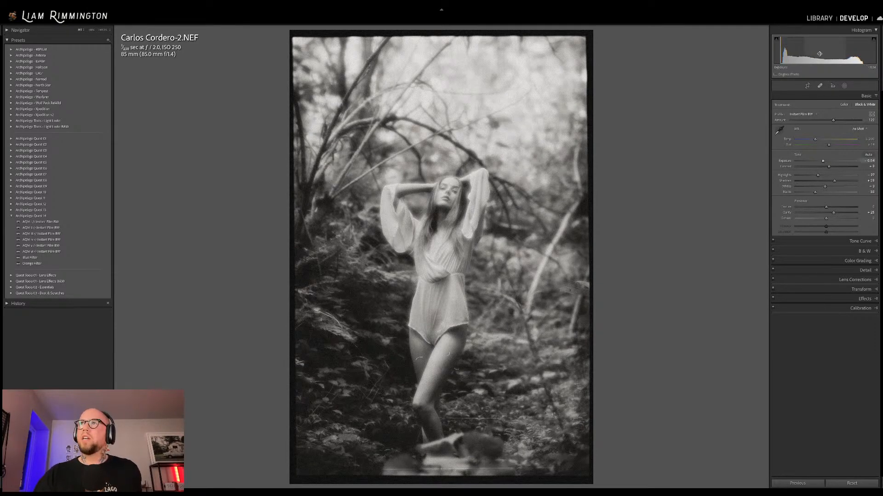
pyautogui.moveTo(822, 161); pyautogui.dragTo(822, 161)
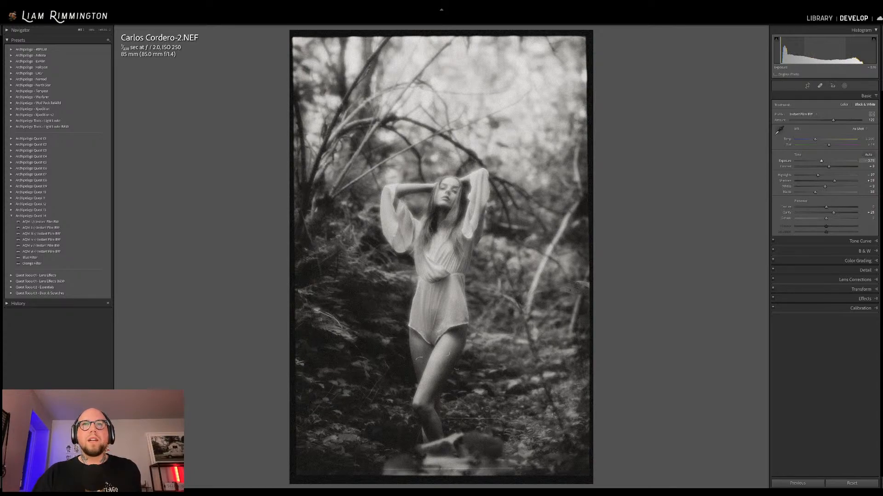
# - Examine the scratches, grain and border edges of the forest portrait up close, from the legs upward, and return to the full photo
pyautogui.click(457, 430)
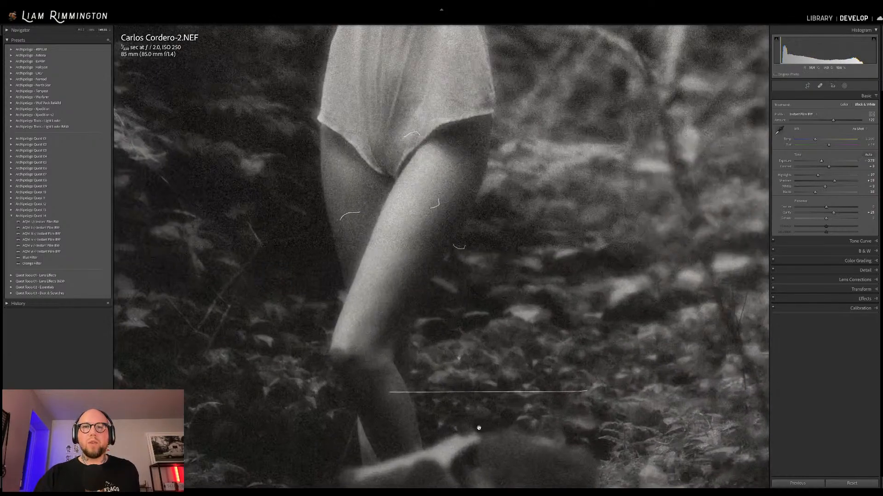
pyautogui.moveTo(519, 411); pyautogui.dragTo(576, 317)
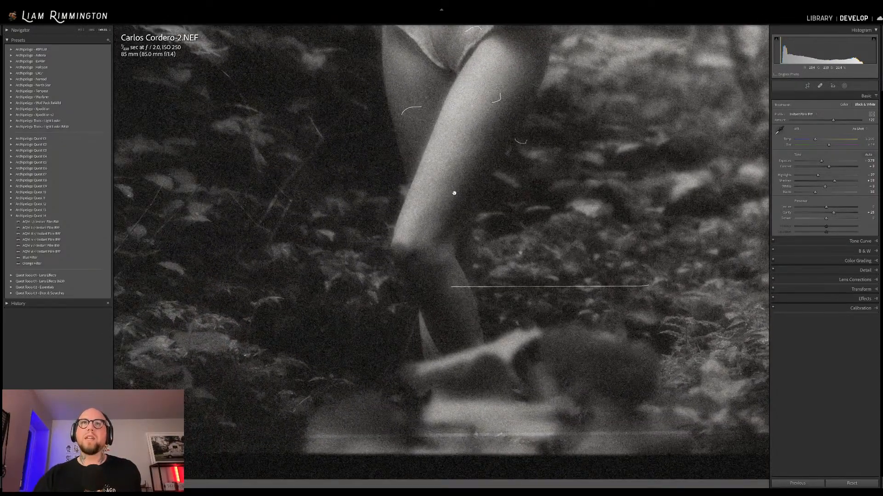
pyautogui.moveTo(332, 218); pyautogui.dragTo(268, 170)
pyautogui.moveTo(609, 295); pyautogui.dragTo(513, 285)
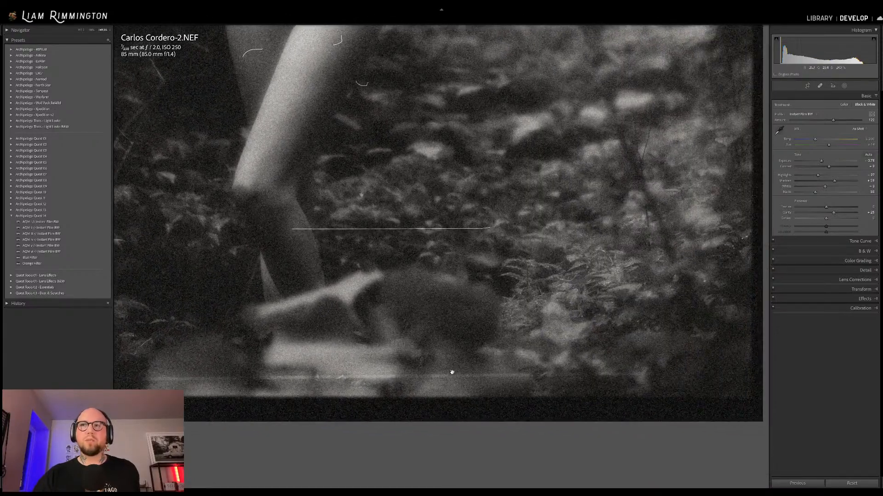
pyautogui.moveTo(671, 201); pyautogui.dragTo(658, 325)
pyautogui.moveTo(642, 110); pyautogui.dragTo(620, 398)
pyautogui.moveTo(620, 173); pyautogui.dragTo(704, 394)
pyautogui.moveTo(656, 159); pyautogui.dragTo(586, 363)
pyautogui.moveTo(529, 93); pyautogui.dragTo(561, 213)
pyautogui.moveTo(320, 223); pyautogui.dragTo(589, 134)
pyautogui.click(589, 134)
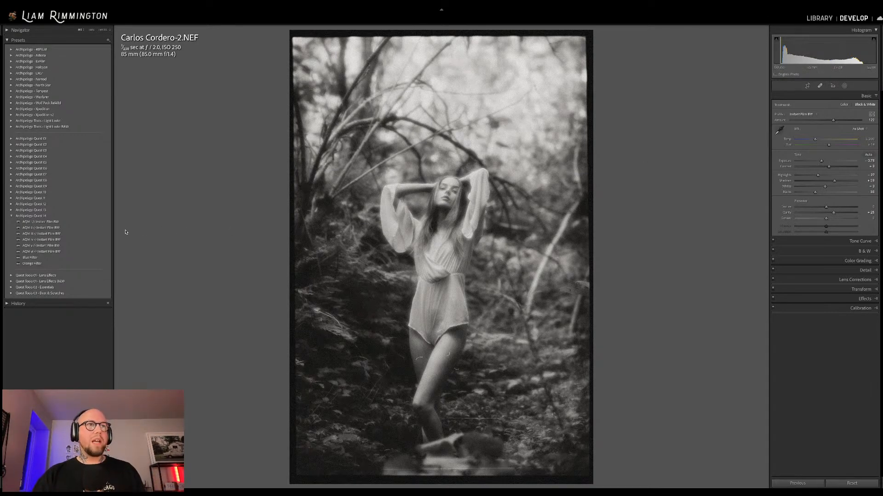
# - Try the third and first Instant Film BW presets on the forest portrait, and apply the fifth one in the list
pyautogui.click(80, 234)
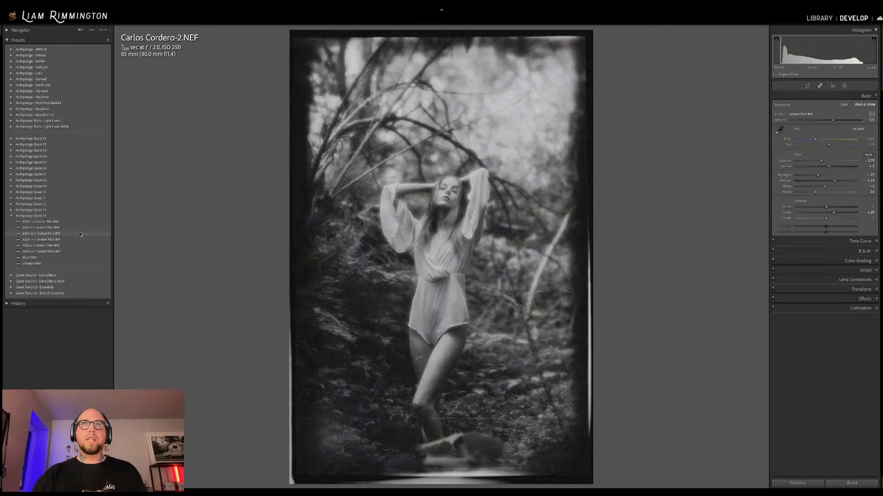
pyautogui.click(80, 234)
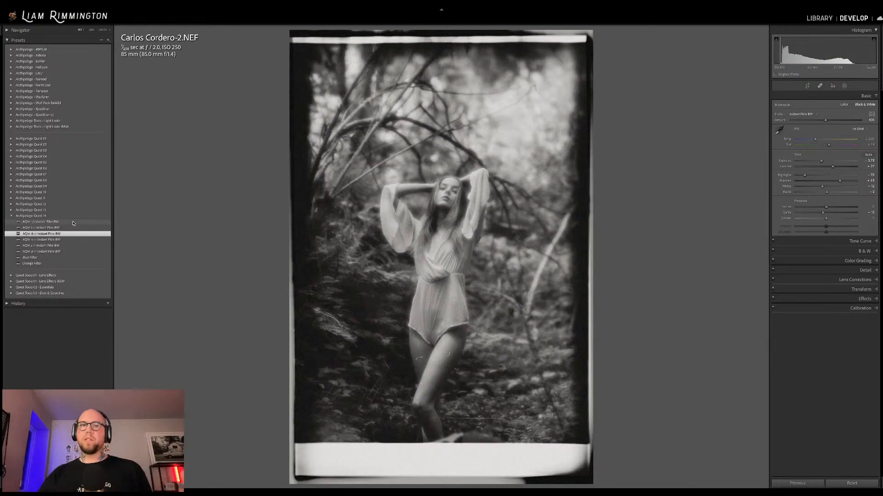
pyautogui.click(73, 223)
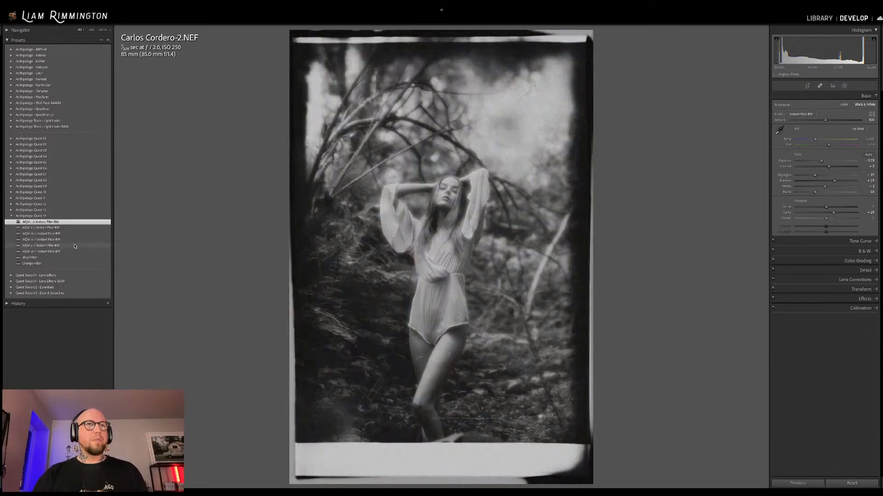
pyautogui.click(69, 246)
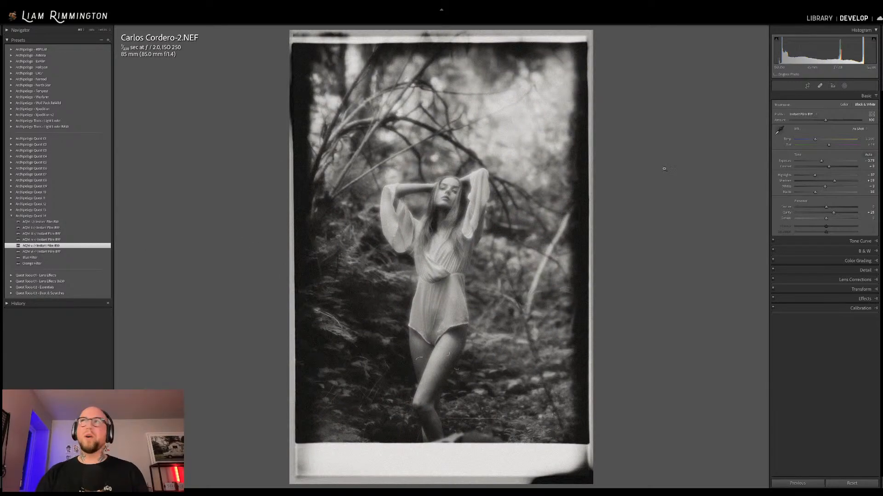
# - Look through the list of masks that build the forest portrait's film border, and close the masking tools
pyautogui.click(845, 87)
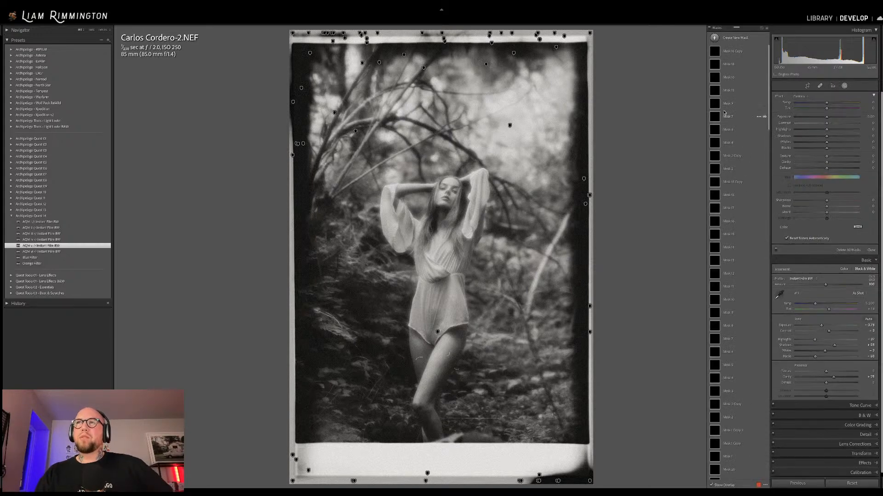
pyautogui.scroll(-20, 757, 158)
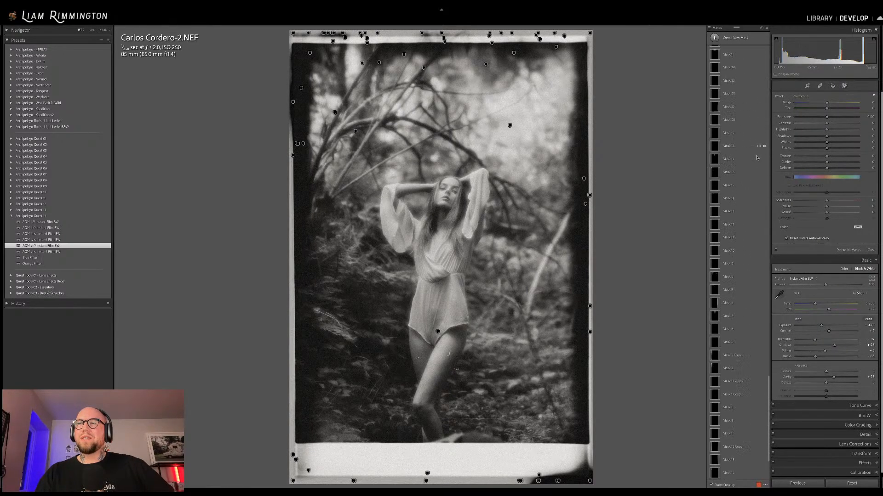
pyautogui.scroll(20, 757, 157)
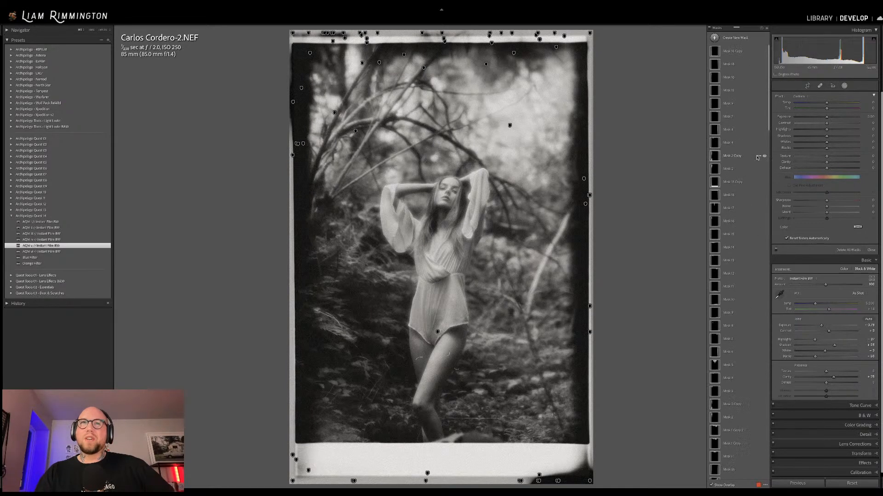
pyautogui.click(845, 86)
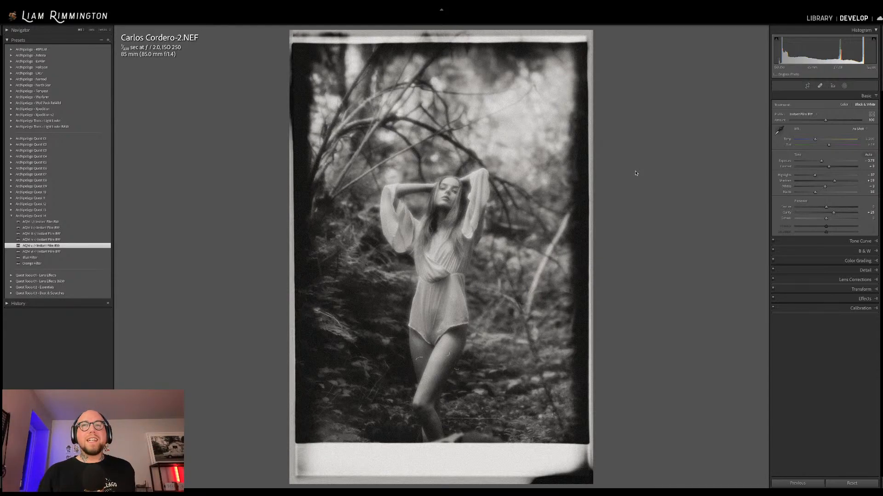
# - Compare the forest portrait with its original, first in full view and then side by side
pyautogui.press('\\')
pyautogui.press('\\')
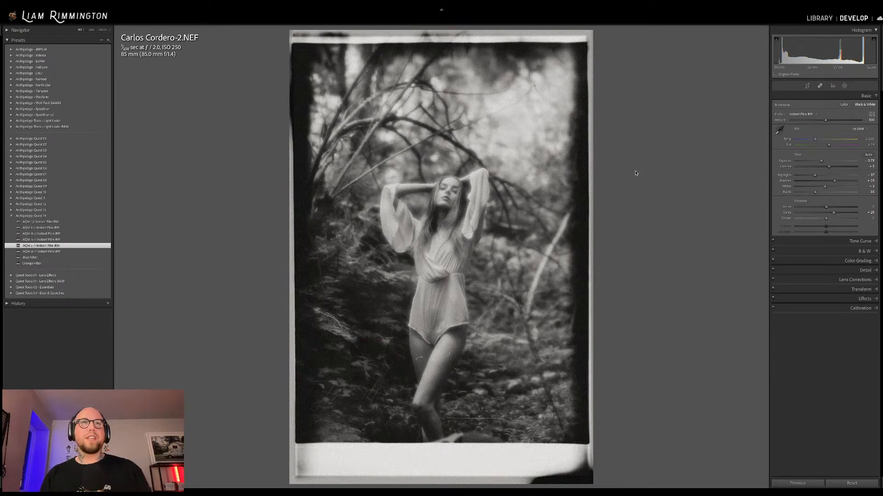
pyautogui.press('y')
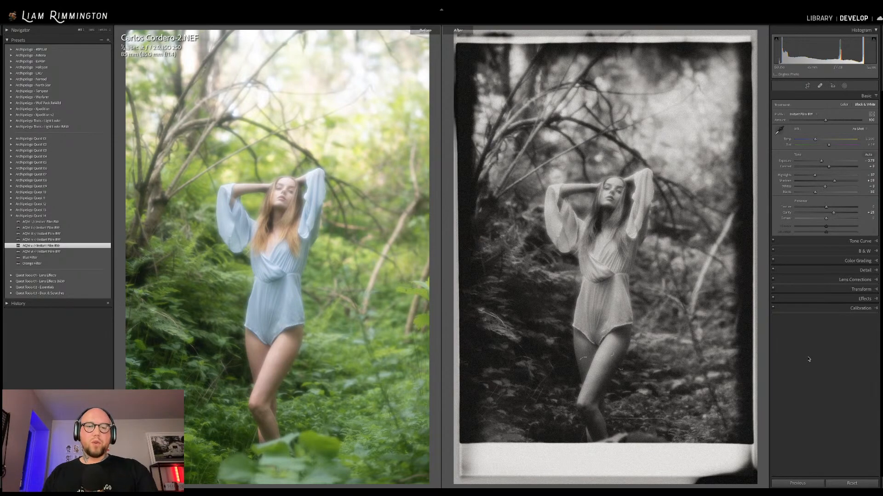
# - Open the photo of the woman in front of the concrete blocks for editing and lower its exposure slightly
pyautogui.press('g')
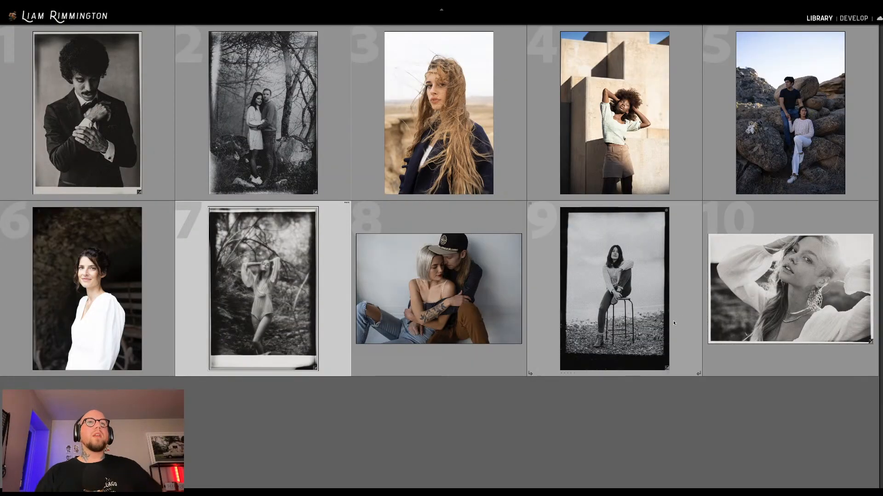
pyautogui.click(445, 421)
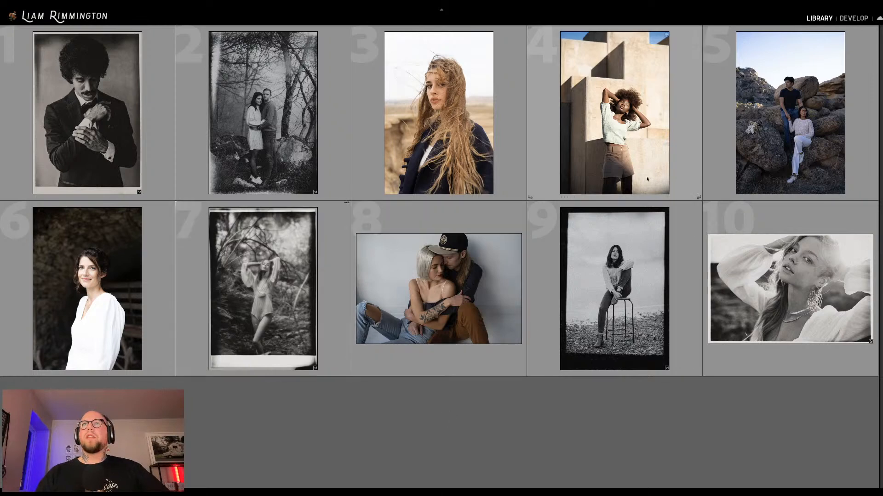
pyautogui.click(623, 125)
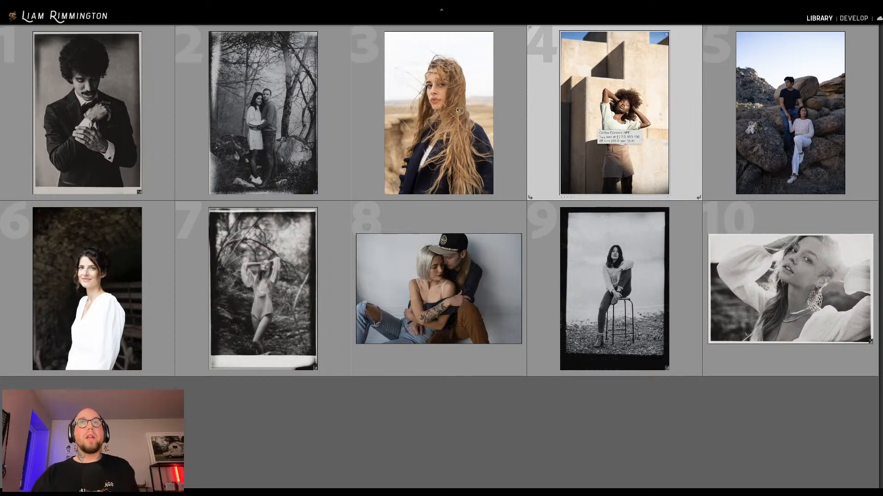
pyautogui.press('d')
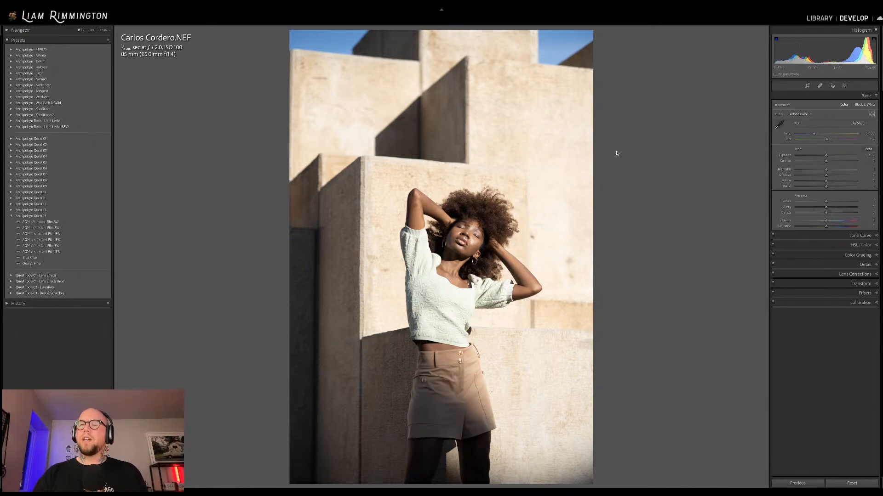
pyautogui.moveTo(835, 43); pyautogui.dragTo(831, 44)
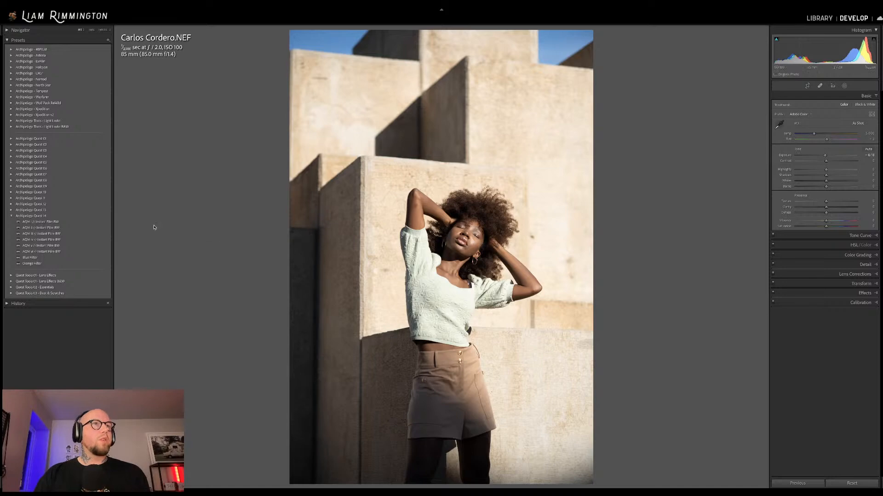
# - Apply the first Instant Film BW preset and move the lower white border's gradient mask slightly down to reveal more of the photo
pyautogui.moveTo(99, 222)
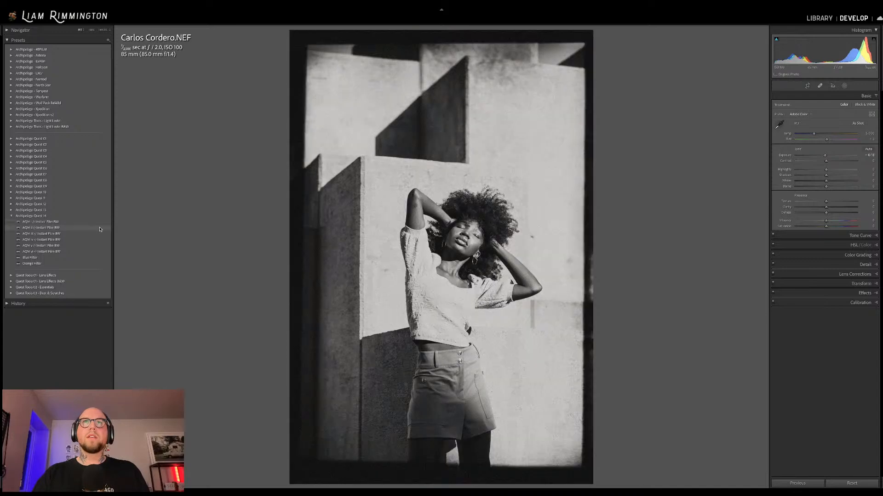
pyautogui.click(100, 224)
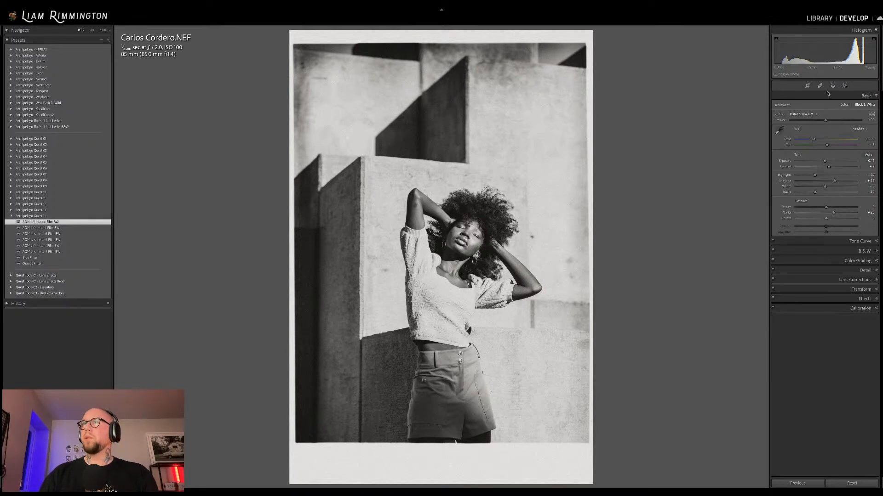
pyautogui.click(844, 86)
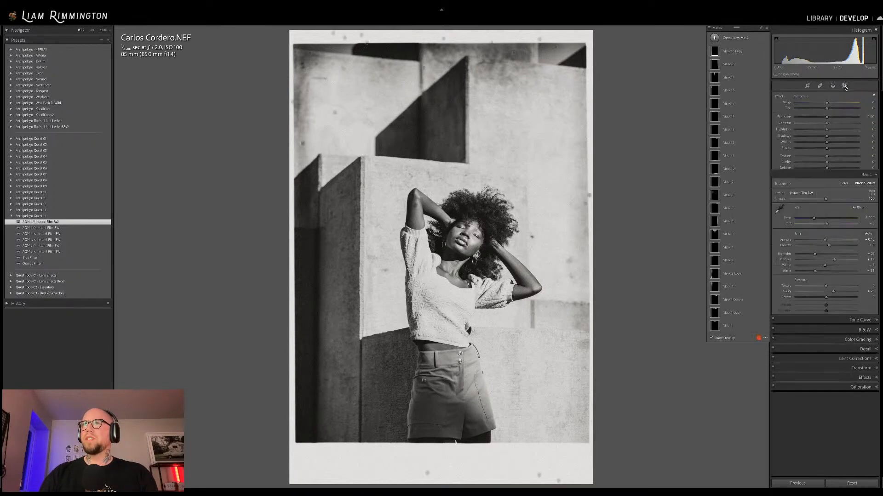
pyautogui.click(719, 52)
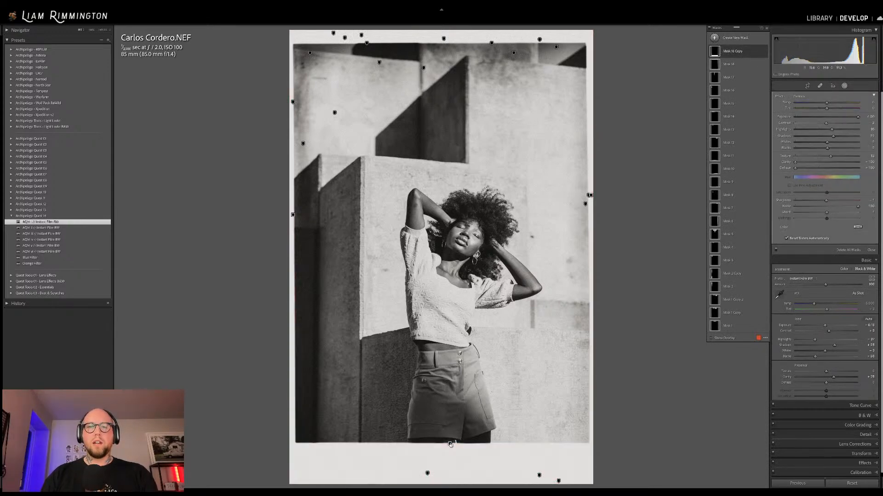
pyautogui.moveTo(449, 444)
pyautogui.mouseDown()
pyautogui.moveTo(449, 473)
pyautogui.moveTo(448, 457)
pyautogui.mouseUp()
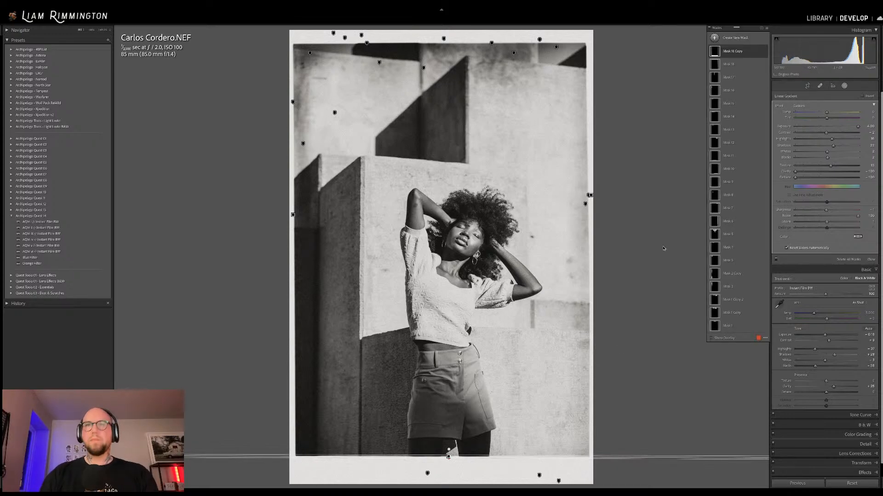
pyautogui.hotkey('shift', 'w')
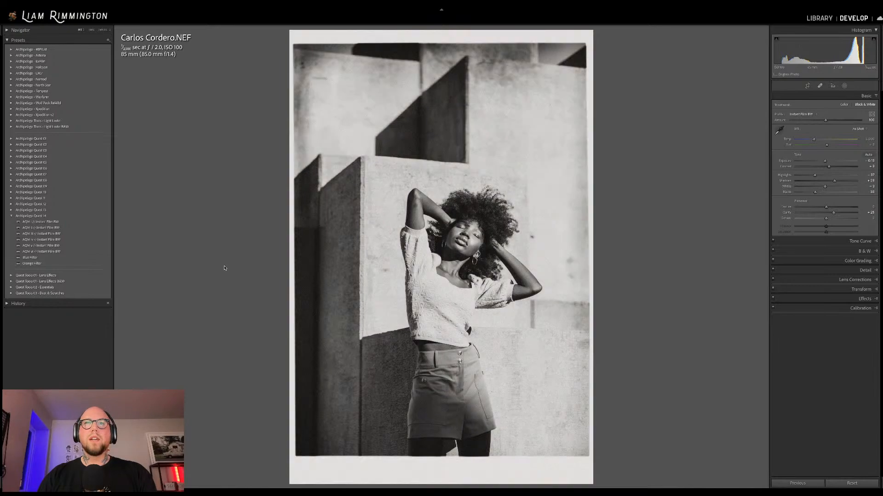
# - Add the Orange Filter preset, raise the profile amount to about 172, and lower the exposure a little further
pyautogui.click(99, 265)
pyautogui.moveTo(824, 121); pyautogui.dragTo(851, 123)
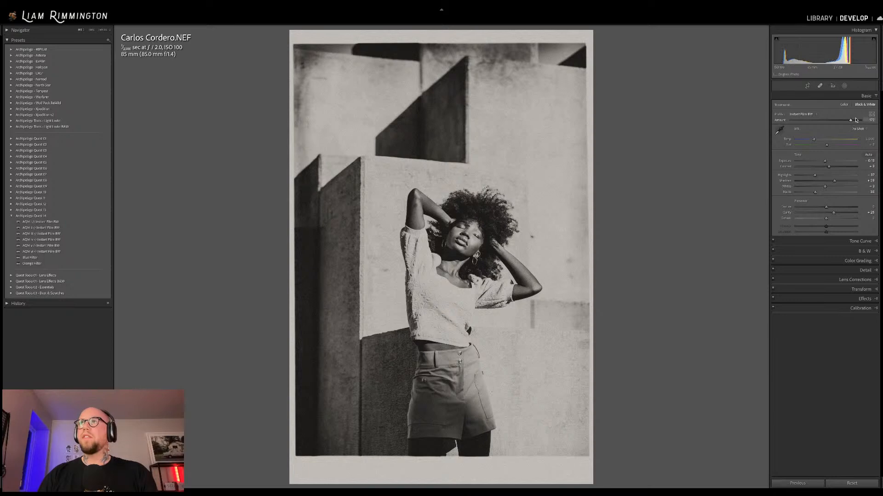
pyautogui.moveTo(827, 50); pyautogui.dragTo(822, 50)
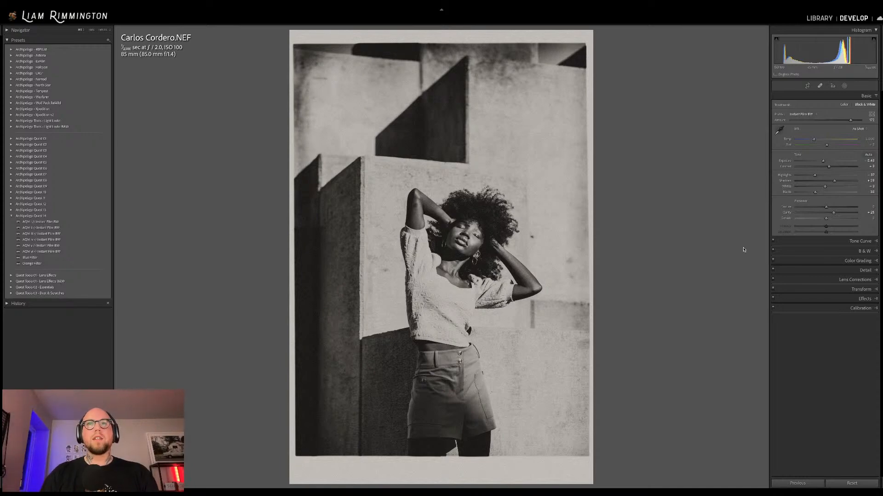
# - Compare the concrete-block portrait with its original several times in full view and once side by side
pyautogui.press('\\')
pyautogui.press('\\')
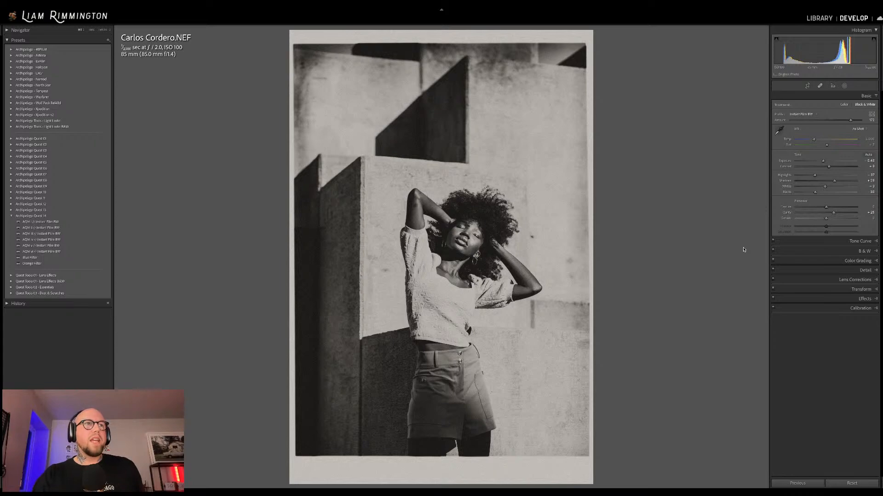
pyautogui.press('\\')
pyautogui.press('\\')
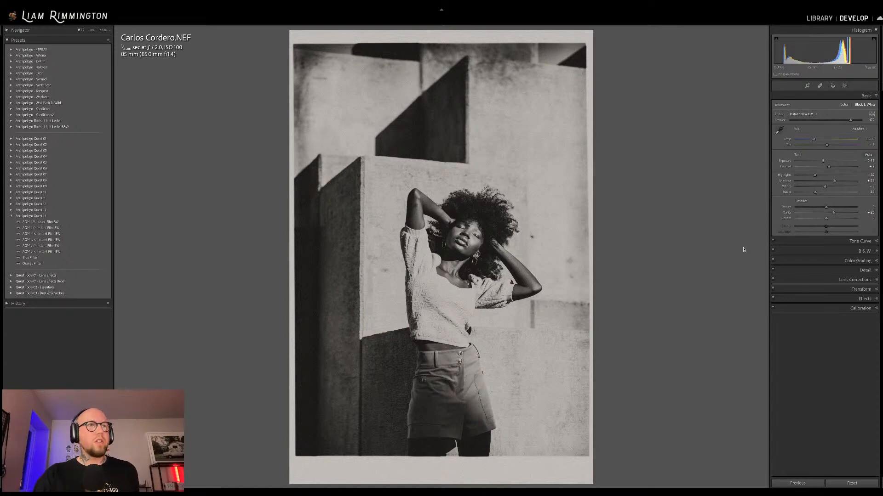
pyautogui.press('\\')
pyautogui.press('\\')
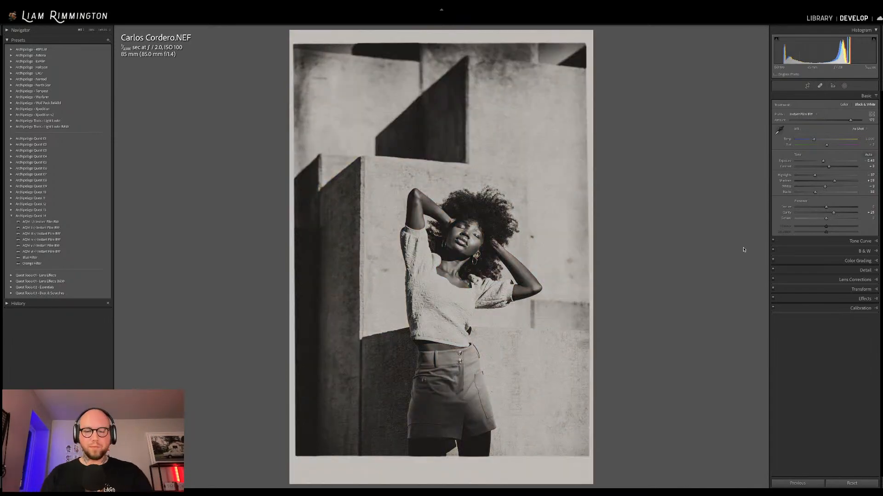
pyautogui.press('y')
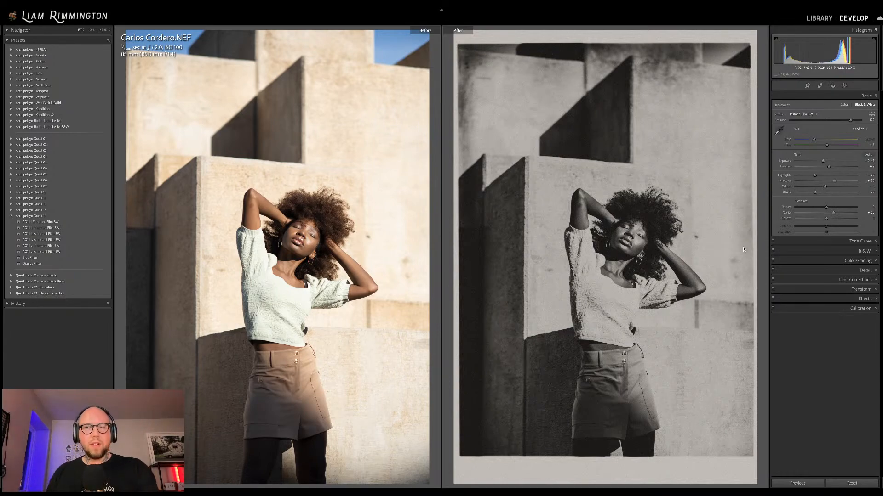
# - Open the photo of the long-haired woman in the navy coat for editing
pyautogui.press('g')
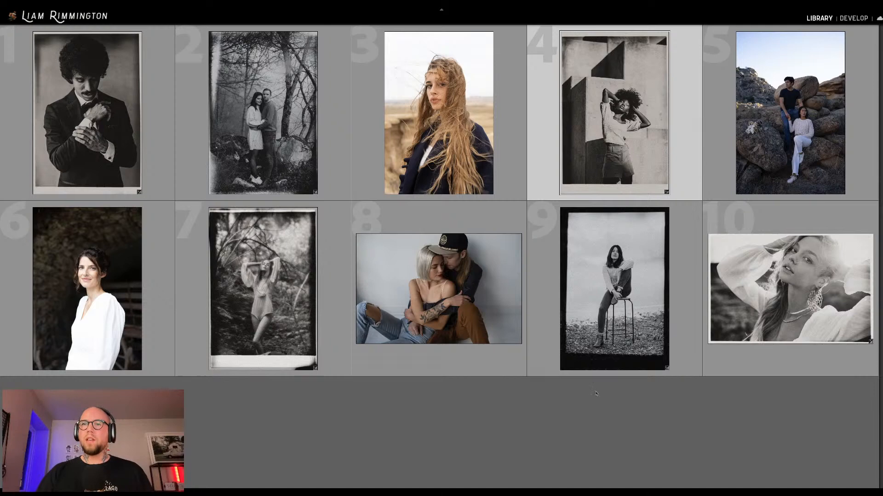
pyautogui.click(560, 406)
pyautogui.click(471, 152)
pyautogui.press('d')
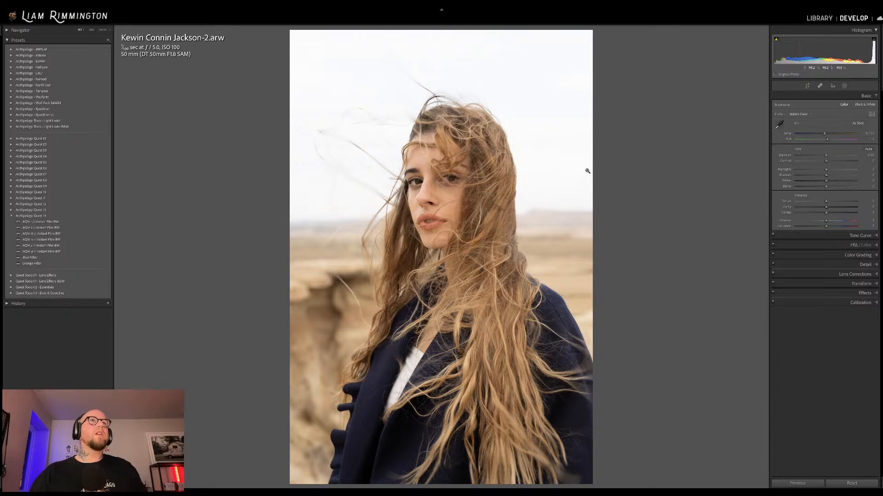
# - Lower the exposure of the navy-coat portrait slightly and apply the fifth Instant Film BW preset
pyautogui.moveTo(826, 51); pyautogui.dragTo(822, 51)
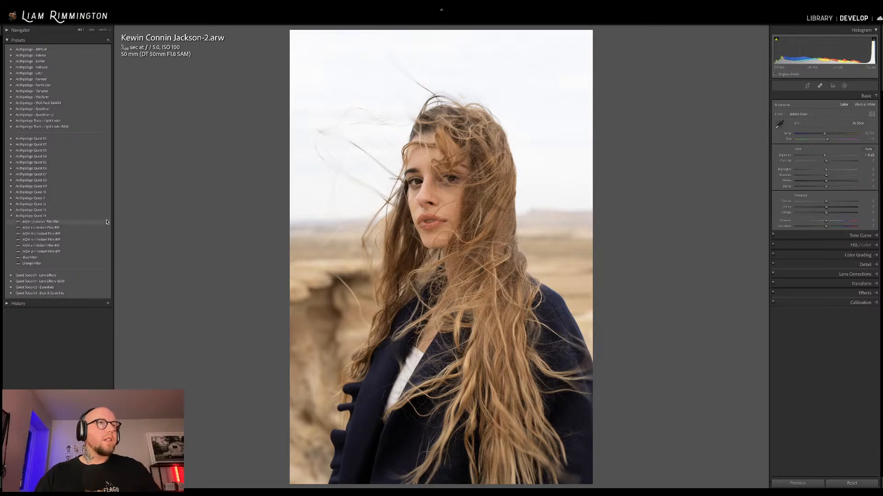
pyautogui.moveTo(107, 222)
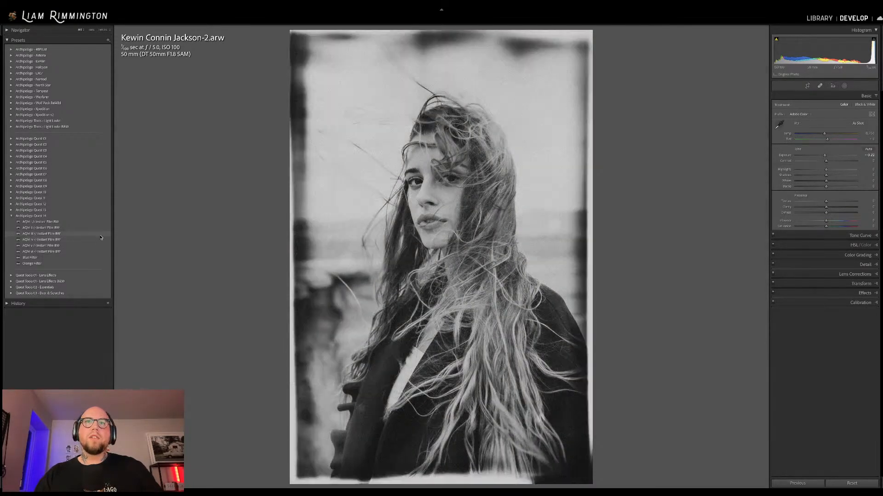
pyautogui.click(100, 245)
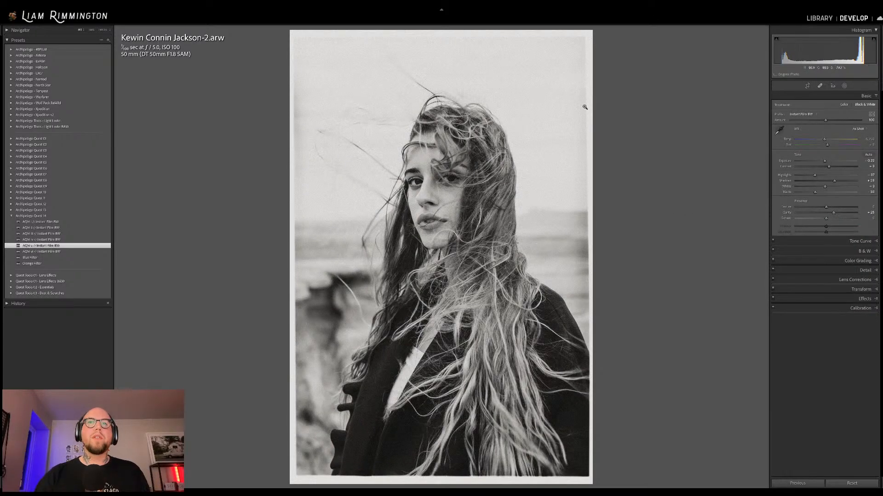
# - Reduce the Instant Film BW profile amount strongly, lower the exposure a little further, and compare the portrait with its original
pyautogui.moveTo(825, 121); pyautogui.dragTo(803, 130)
pyautogui.moveTo(818, 52); pyautogui.dragTo(812, 52)
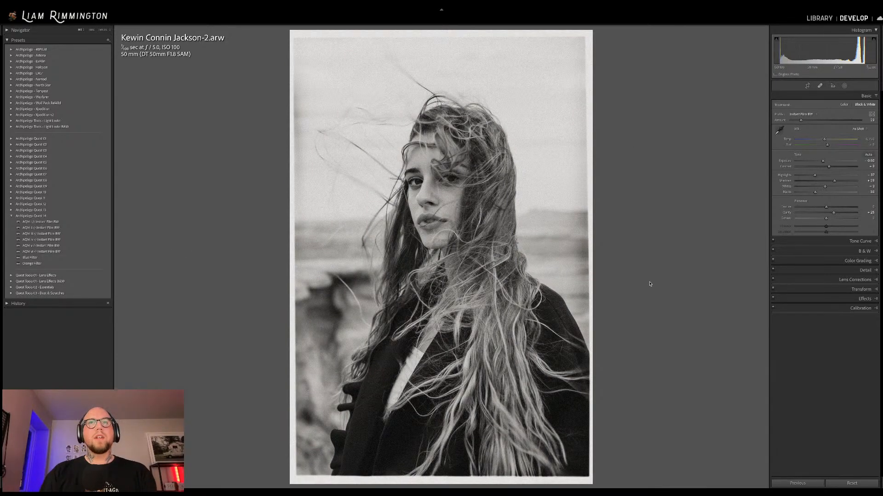
pyautogui.press('\\')
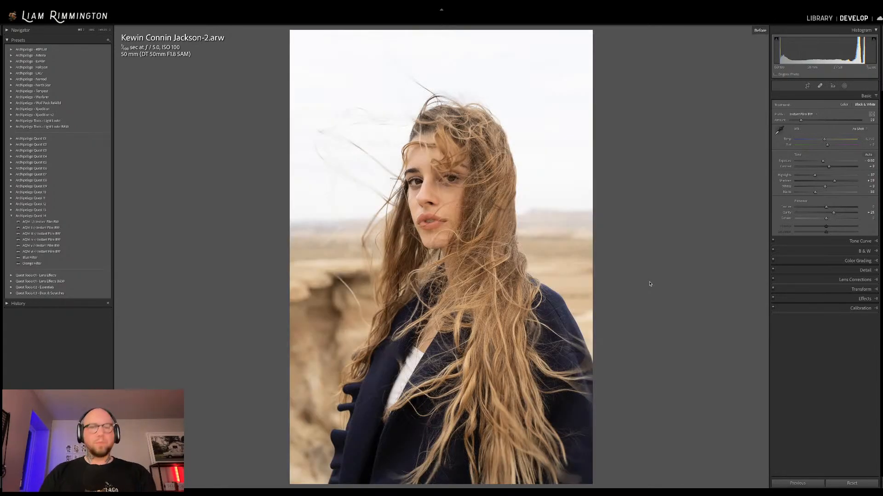
pyautogui.press('\\')
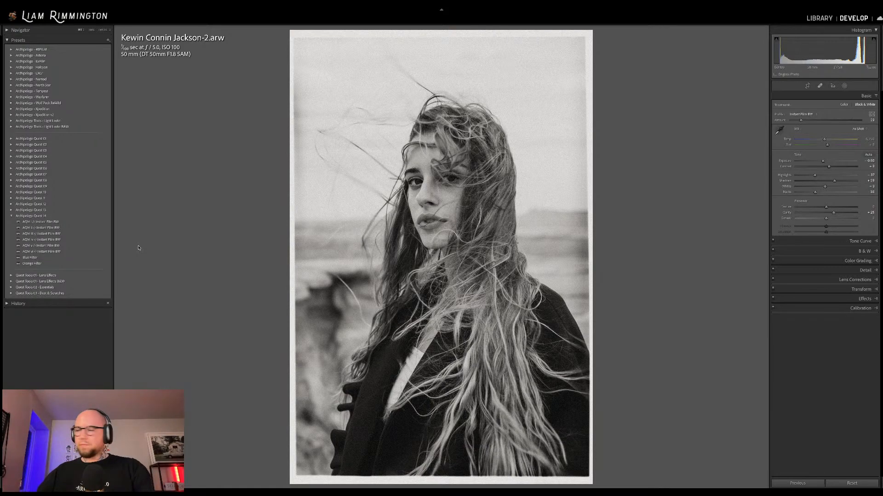
# - Open the photo of the couple on the boulders for editing and raise its temperature and exposure slightly
pyautogui.press('g')
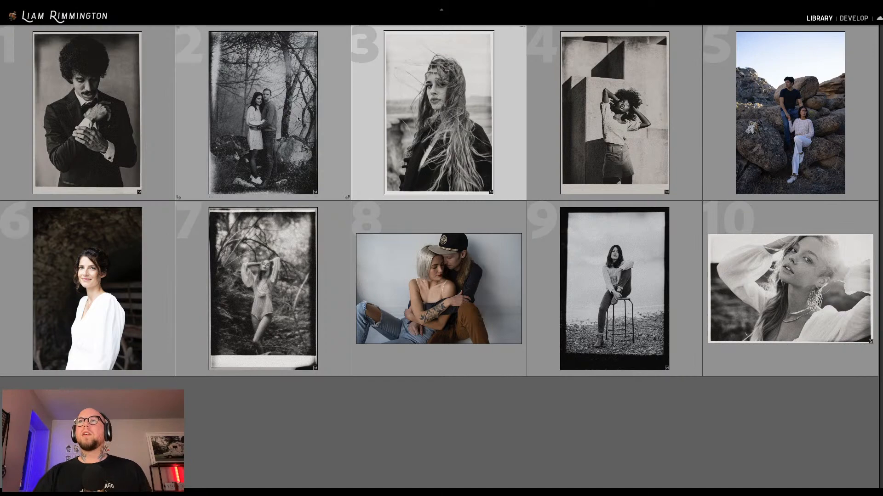
pyautogui.click(782, 138)
pyautogui.press('d')
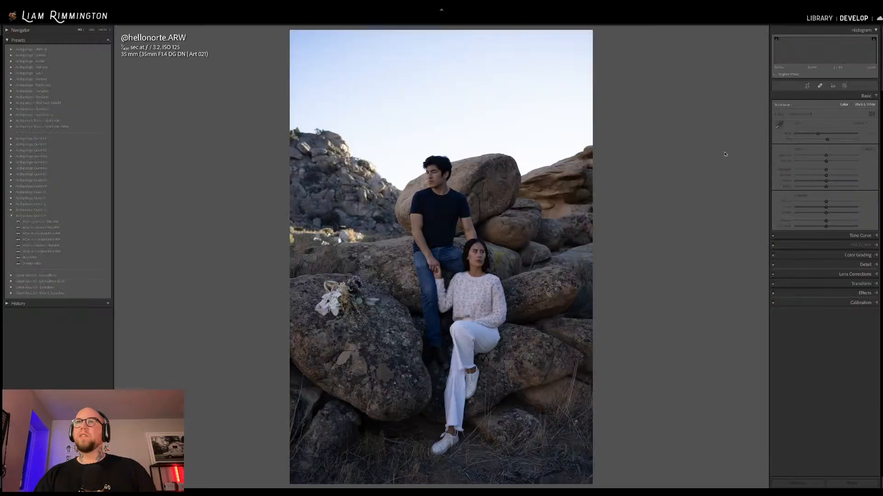
pyautogui.moveTo(826, 156); pyautogui.dragTo(829, 134)
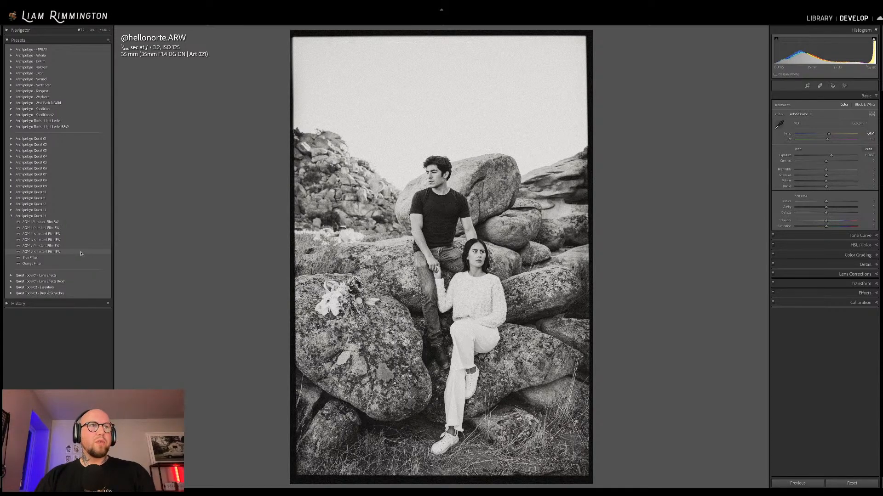
# - Apply the sixth Instant Film BW preset with the profile amount at about 112 and reduce the exposure slightly
pyautogui.click(81, 252)
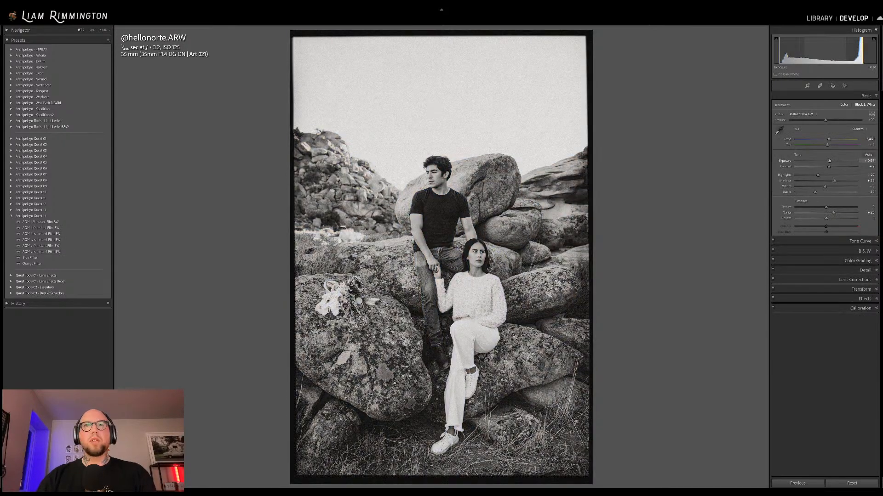
pyautogui.moveTo(826, 120)
pyautogui.mouseDown()
pyautogui.moveTo(804, 121)
pyautogui.moveTo(832, 125)
pyautogui.mouseUp()
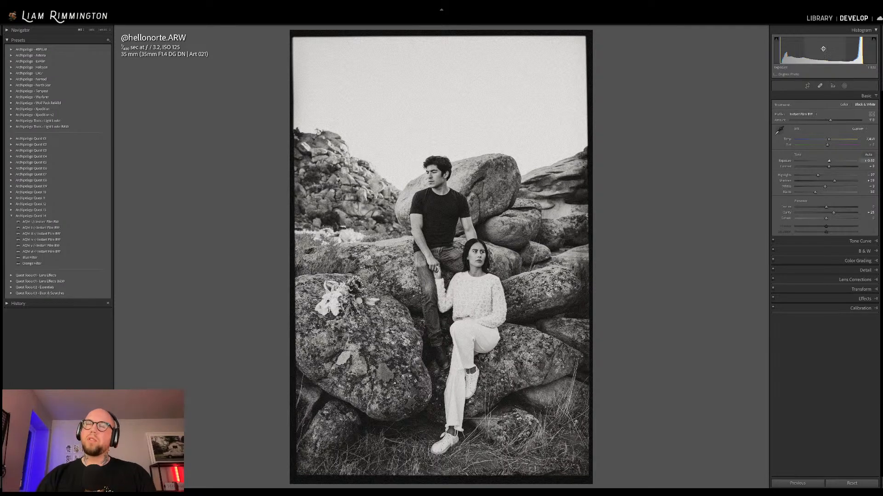
pyautogui.moveTo(831, 49); pyautogui.dragTo(825, 50)
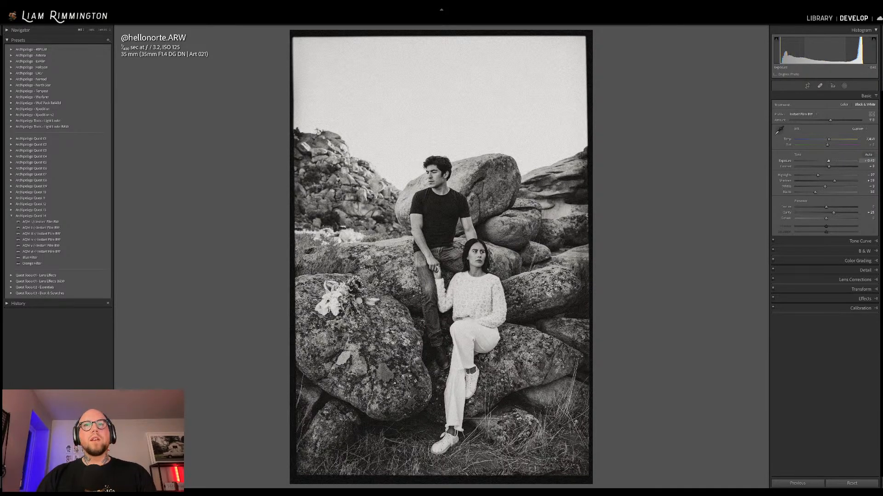
# - Apply the fourth Instant Film BW preset and layer the sixth over it to combine their film borders and textures
pyautogui.click(94, 261)
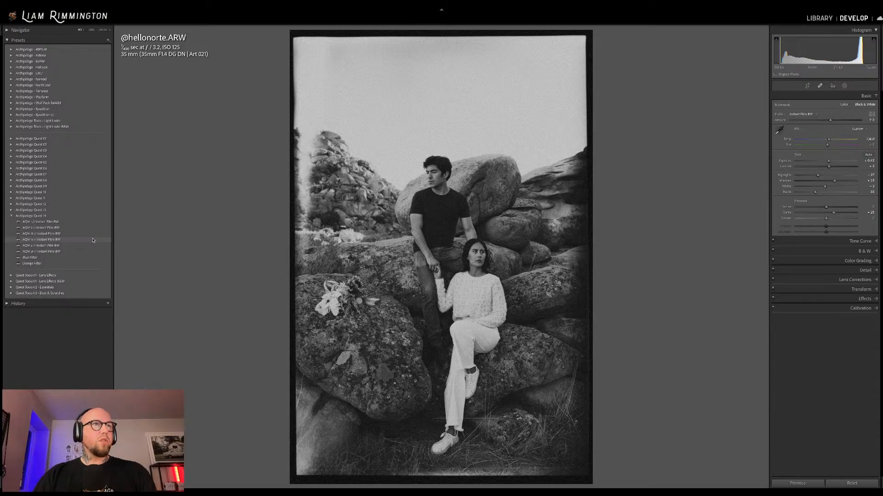
pyautogui.click(93, 240)
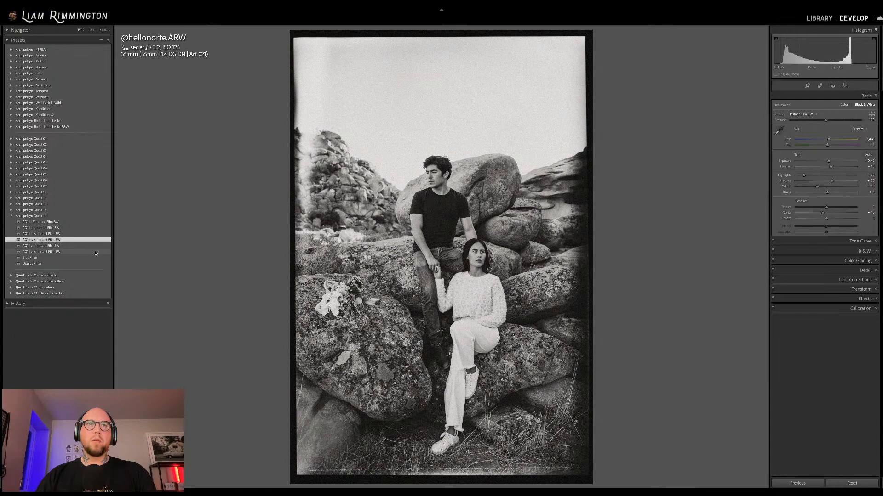
pyautogui.click(96, 253)
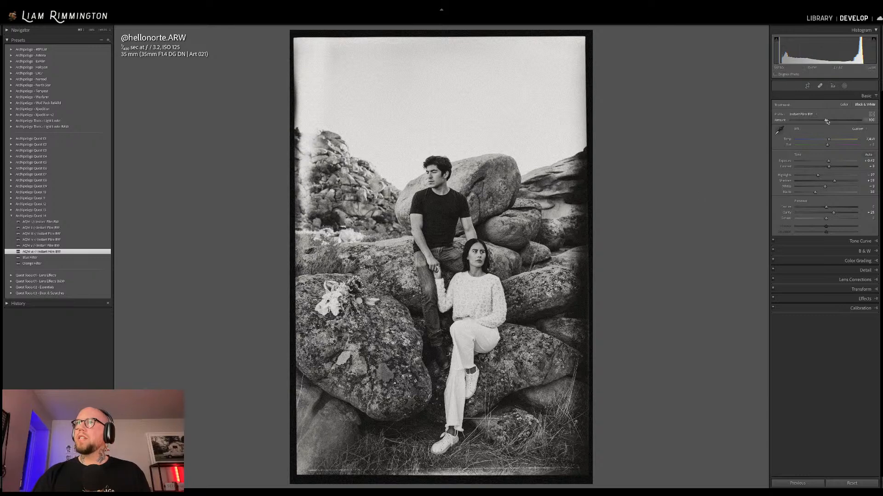
# - Raise the profile amount to about 123 and lower the boulder photo's exposure slightly
pyautogui.moveTo(826, 120); pyautogui.dragTo(835, 121)
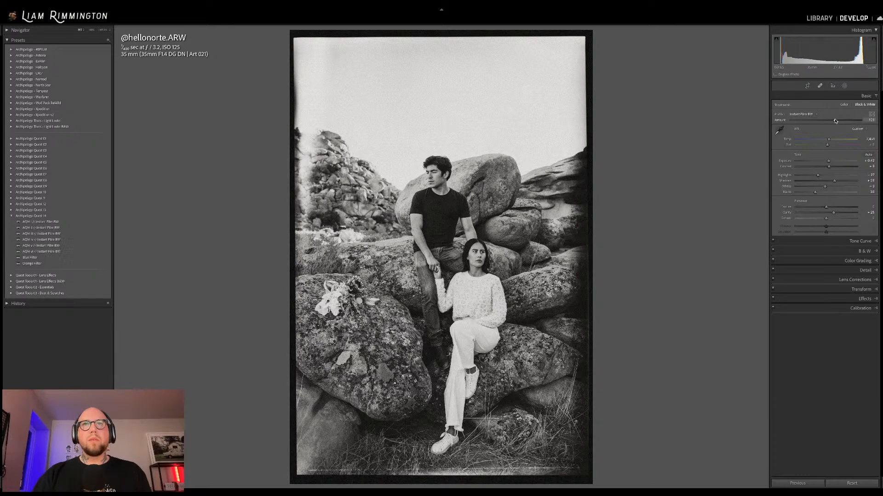
pyautogui.moveTo(828, 160); pyautogui.dragTo(828, 161)
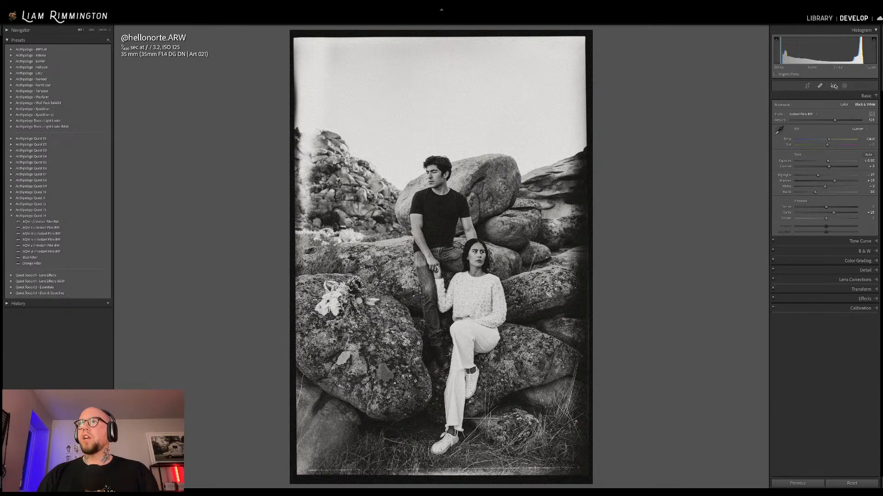
# - Shift the brush mask of the horizontal scratch near the woman's lower legs slightly to the left, keeping its height
pyautogui.click(845, 87)
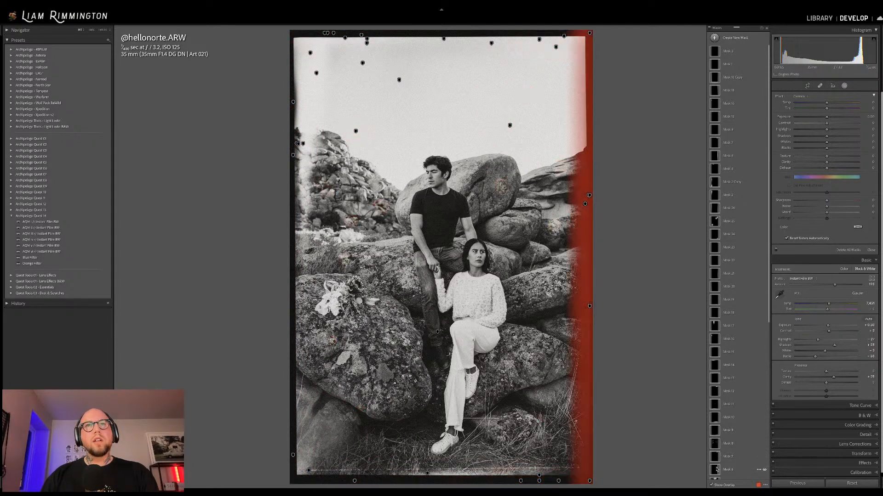
pyautogui.scroll(-5, 716, 468)
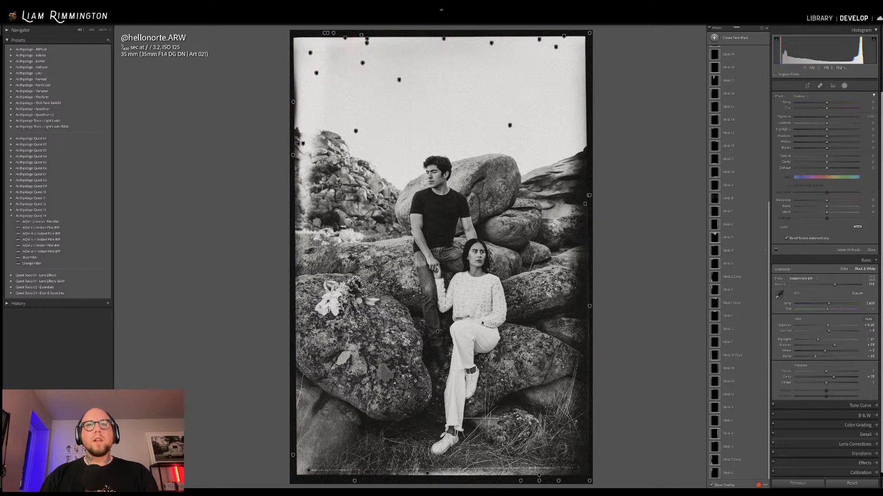
pyautogui.click(437, 331)
pyautogui.moveTo(437, 331); pyautogui.dragTo(449, 313)
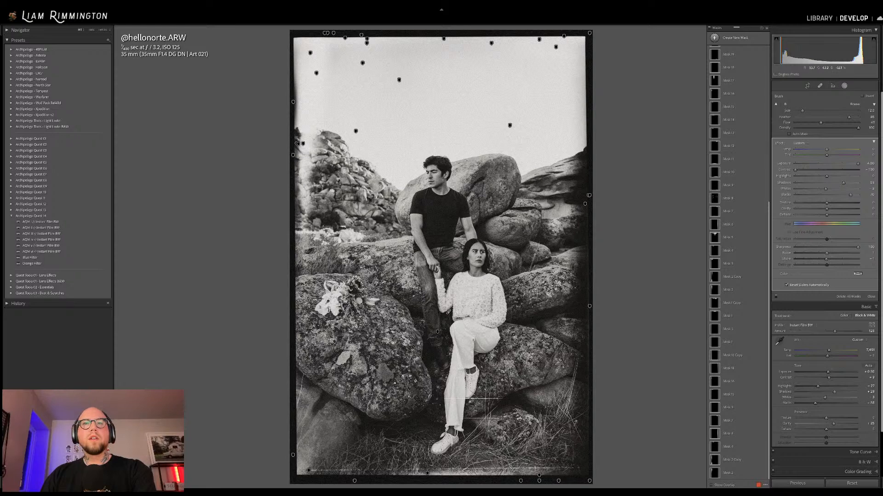
pyautogui.click(438, 331)
pyautogui.moveTo(438, 332)
pyautogui.mouseDown()
pyautogui.moveTo(424, 324)
pyautogui.moveTo(442, 335)
pyautogui.moveTo(426, 332)
pyautogui.mouseUp()
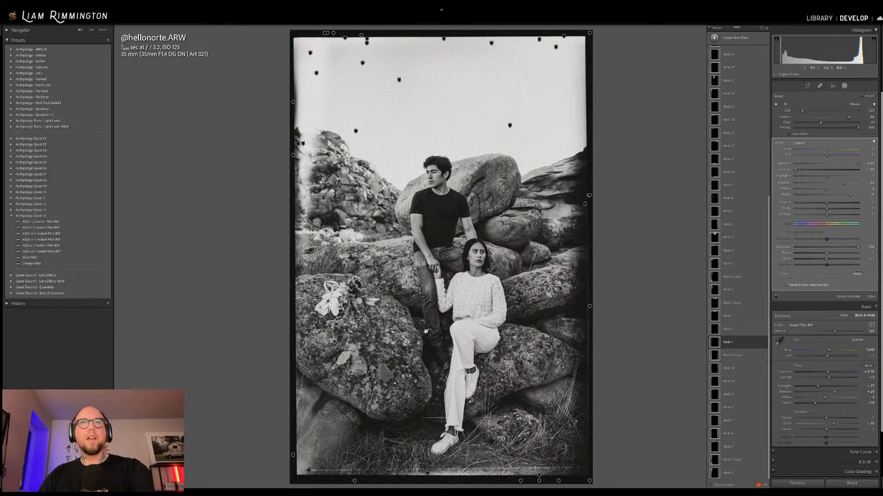
pyautogui.hotkey('shift', 'w')
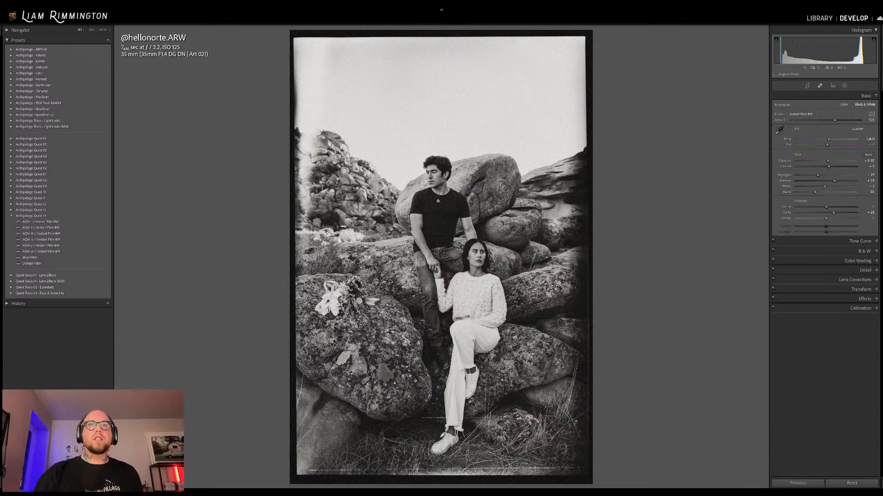
# - Examine the couple up close and compare the edit with the original
pyautogui.click(438, 203)
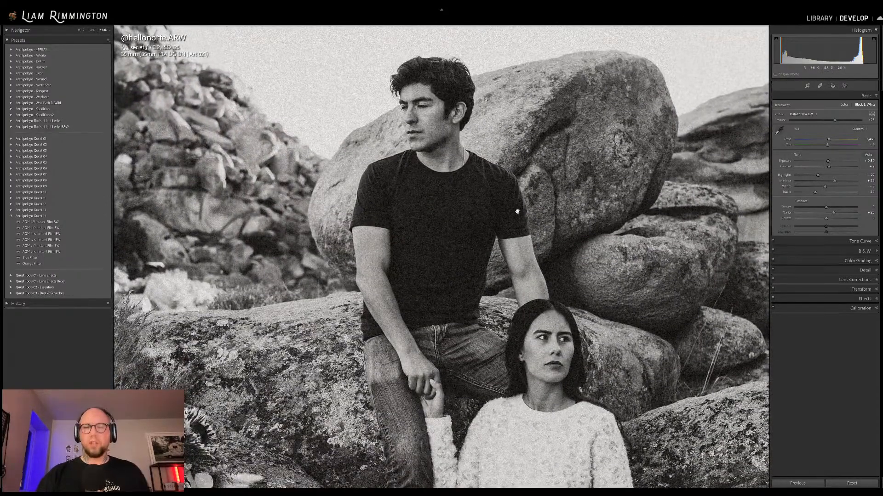
pyautogui.press('\\')
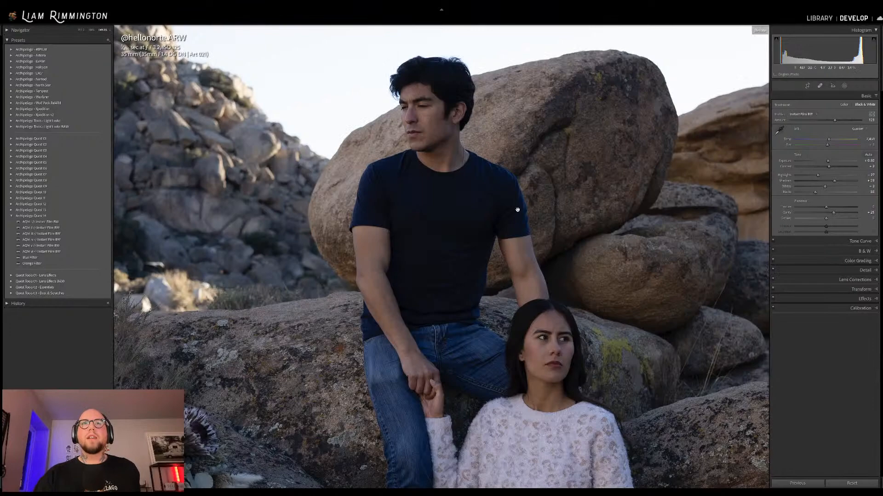
pyautogui.press('\\')
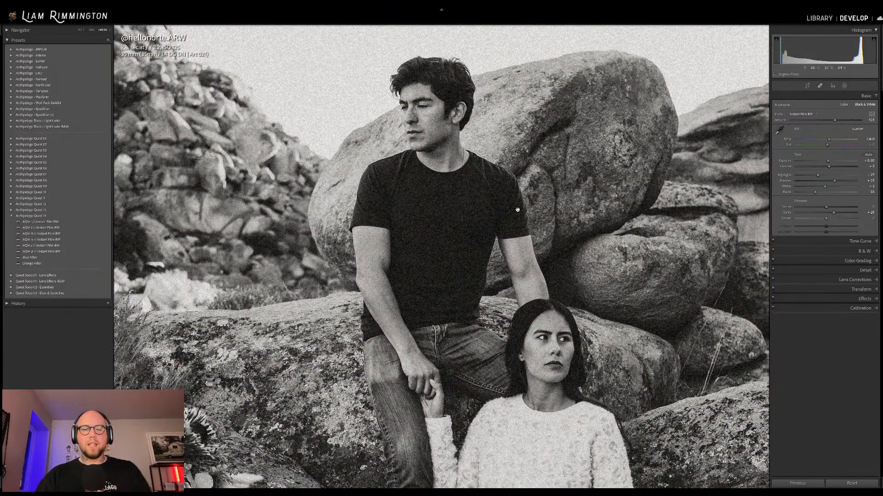
# - Compare the edit and the original side by side, examining the rocks, film border and sky up close and then the full frame
pyautogui.press('y')
pyautogui.moveTo(585, 246); pyautogui.dragTo(603, 256)
pyautogui.moveTo(532, 385); pyautogui.dragTo(626, 167)
pyautogui.moveTo(653, 382); pyautogui.dragTo(610, 224)
pyautogui.moveTo(687, 404); pyautogui.dragTo(807, 262)
pyautogui.moveTo(564, 274)
pyautogui.mouseDown()
pyautogui.moveTo(574, 233)
pyautogui.moveTo(552, 223)
pyautogui.moveTo(577, 358)
pyautogui.moveTo(574, 277)
pyautogui.mouseUp()
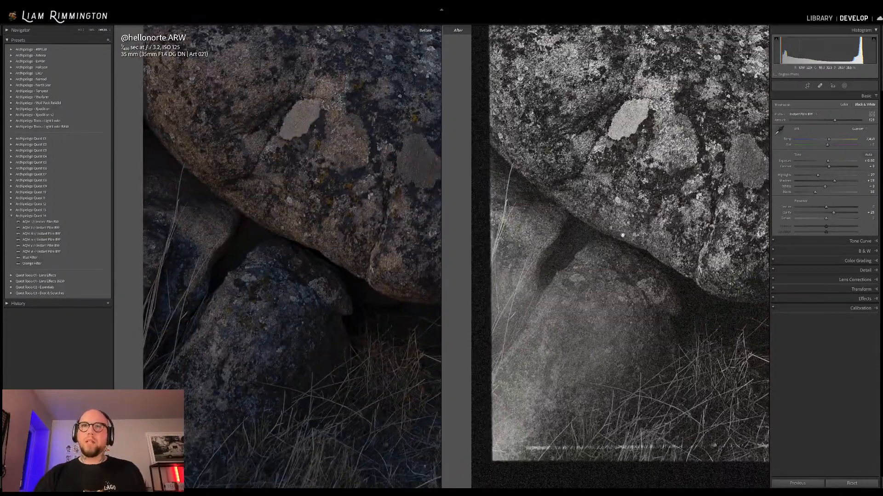
pyautogui.moveTo(614, 249); pyautogui.dragTo(618, 465)
pyautogui.moveTo(584, 195); pyautogui.dragTo(581, 361)
pyautogui.moveTo(603, 106); pyautogui.dragTo(602, 404)
pyautogui.moveTo(615, 126); pyautogui.dragTo(614, 309)
pyautogui.moveTo(553, 317); pyautogui.dragTo(346, 323)
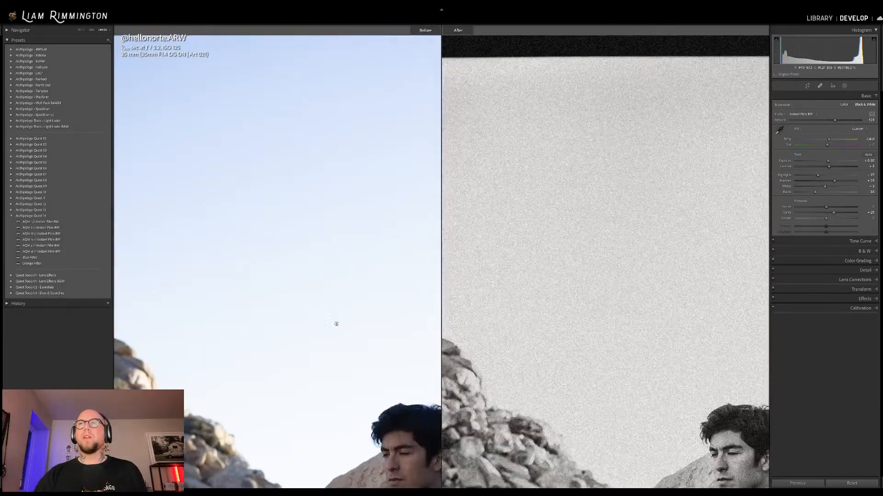
pyautogui.moveTo(583, 308); pyautogui.dragTo(483, 306)
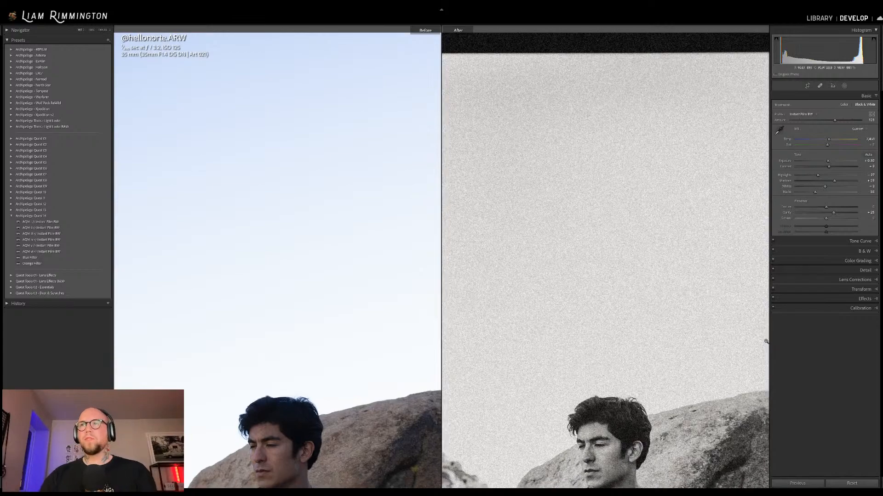
pyautogui.press('z')
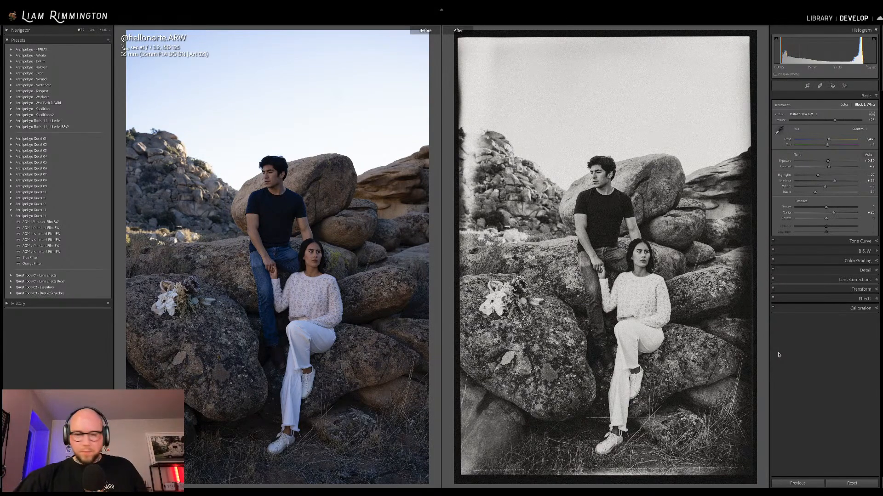
# - Open the portrait of the dark-haired woman in the white blouse for editing
pyautogui.press('g')
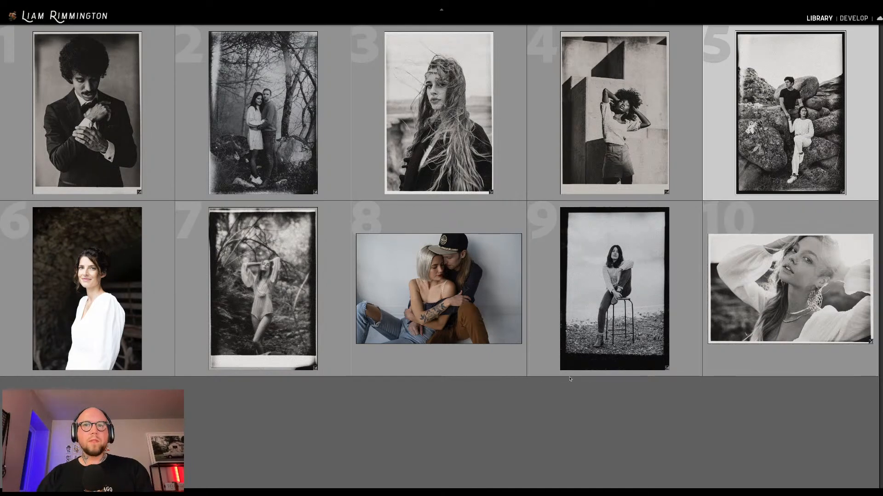
pyautogui.click(80, 276)
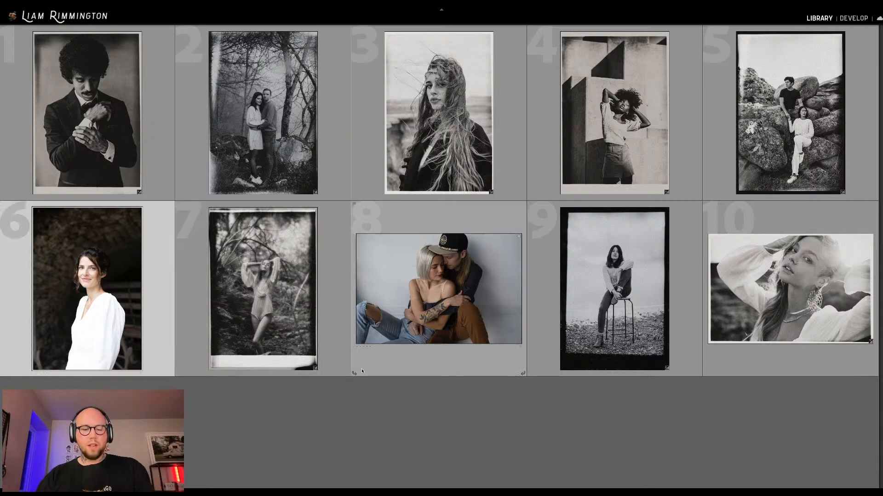
pyautogui.press('d')
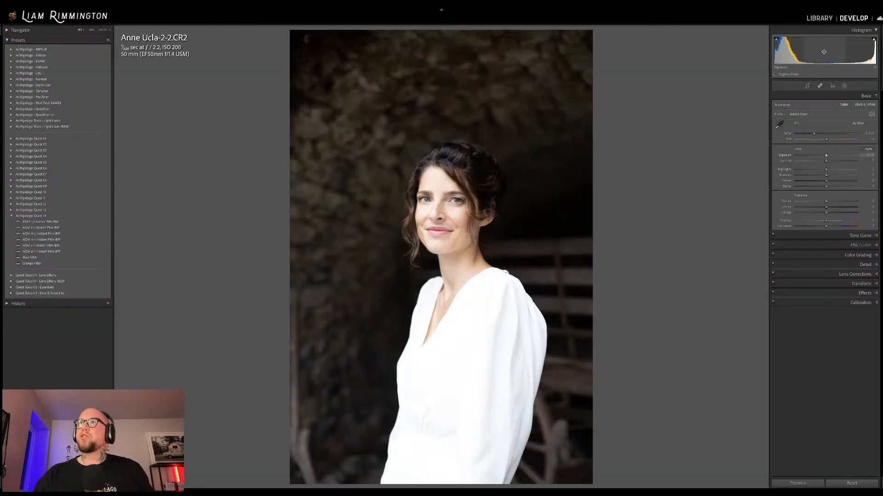
# - Lower the exposure of the white-blouse portrait moderately and apply the third Instant Film BW preset
pyautogui.moveTo(830, 50); pyautogui.dragTo(789, 55)
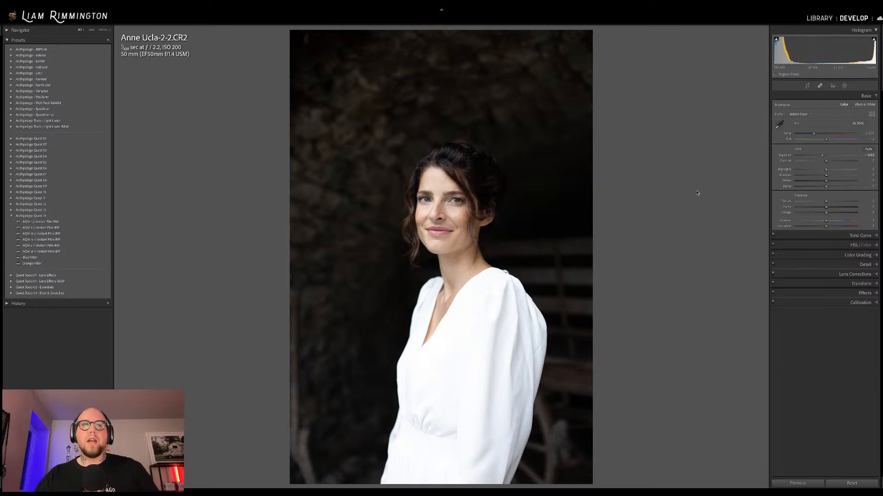
pyautogui.moveTo(831, 50); pyautogui.dragTo(827, 50)
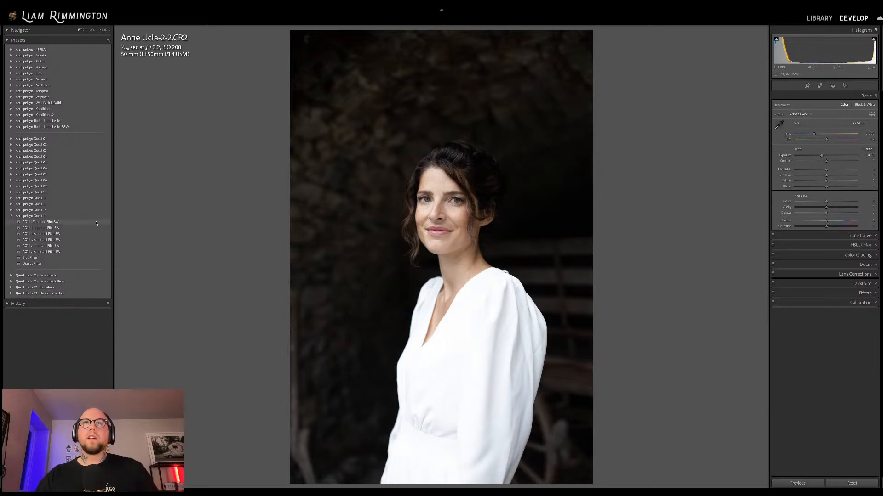
pyautogui.moveTo(96, 224)
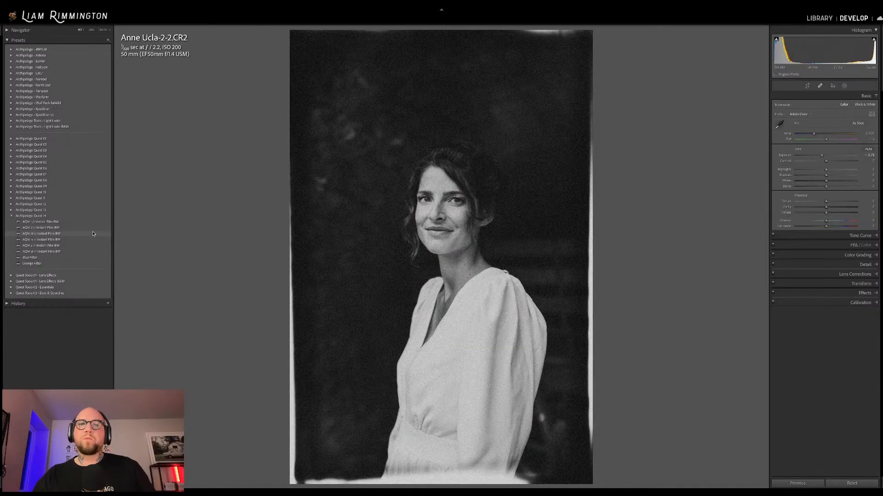
pyautogui.click(93, 234)
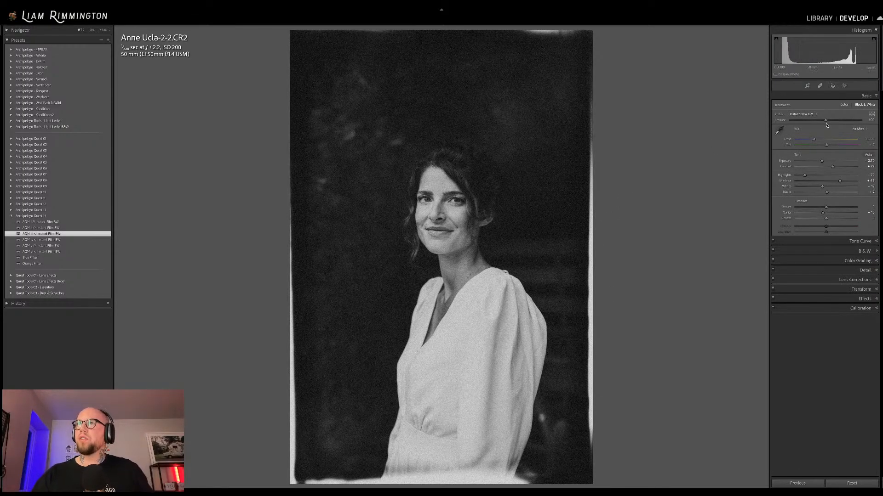
# - Reduce the Instant Film BW profile amount to near its minimum and apply the Blue Filter preset
pyautogui.moveTo(825, 121); pyautogui.dragTo(803, 122)
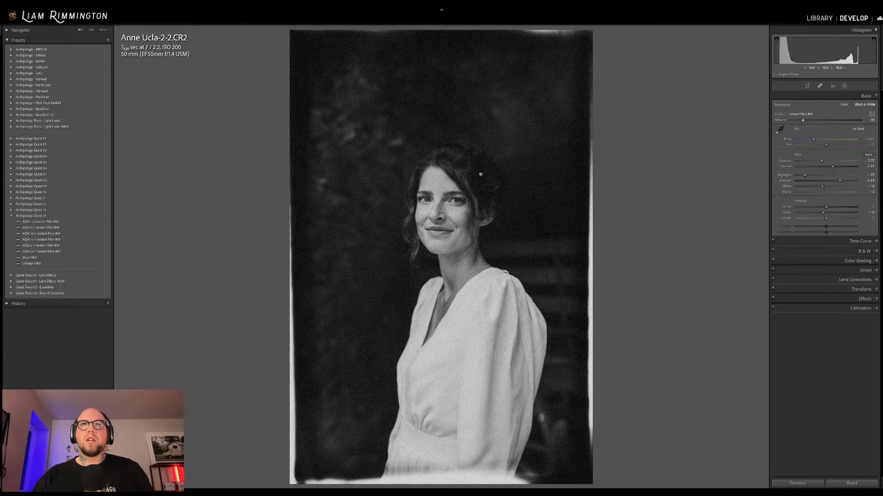
pyautogui.moveTo(824, 119); pyautogui.dragTo(795, 123)
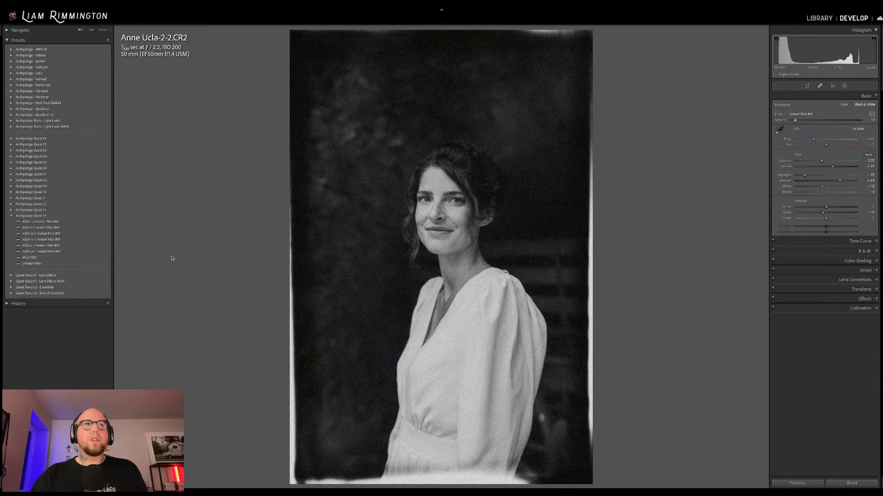
pyautogui.click(106, 260)
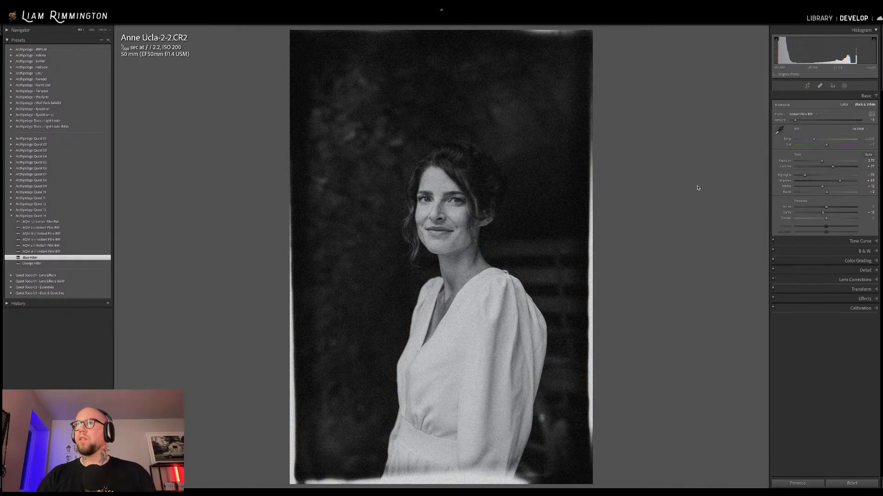
# - Compare the white-blouse portrait's edit with its original, first full frame and then side by side
pyautogui.press('\\')
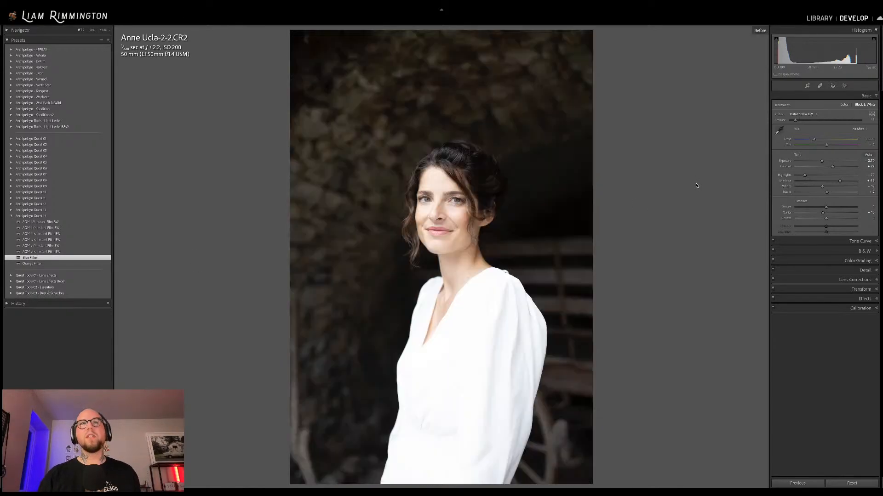
pyautogui.press('\\')
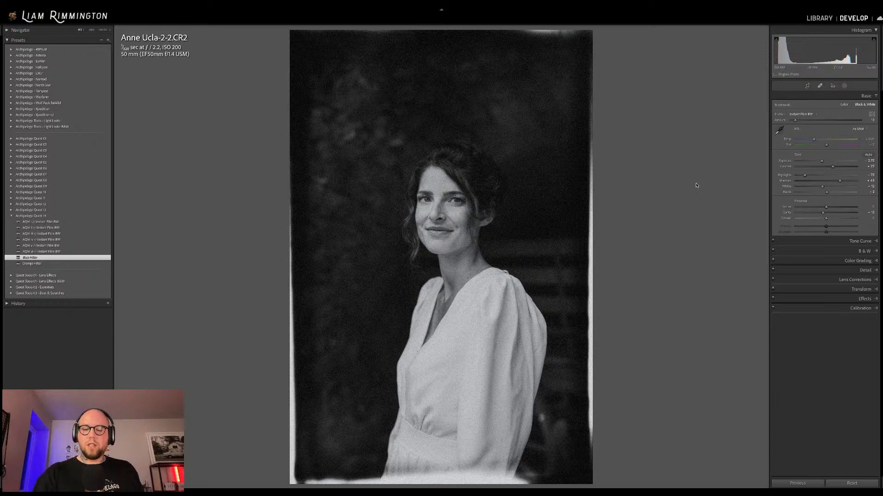
pyautogui.press('\\')
pyautogui.press('\\')
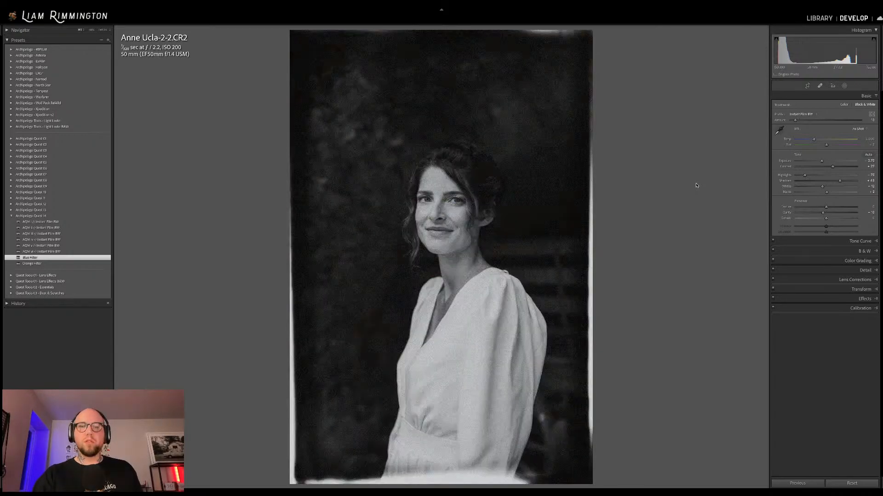
pyautogui.press('y')
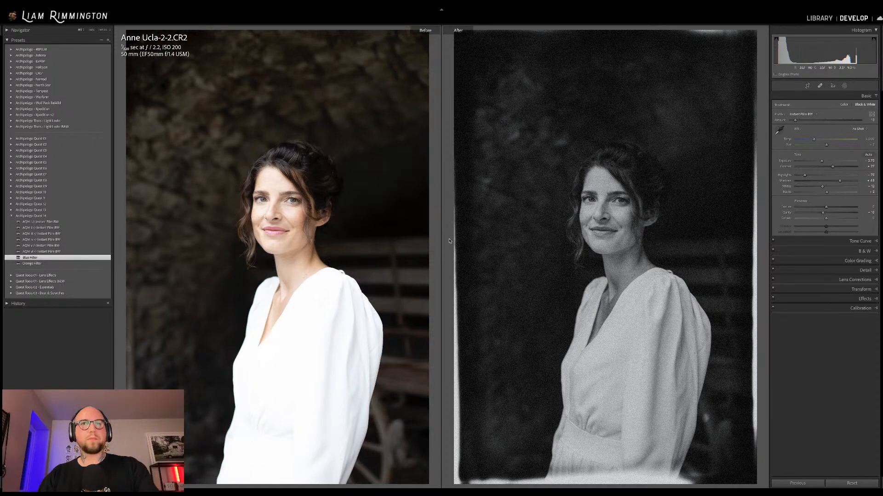
# - Return to the photo grid and open the unedited color photo of the seated couple for editing
pyautogui.press('g')
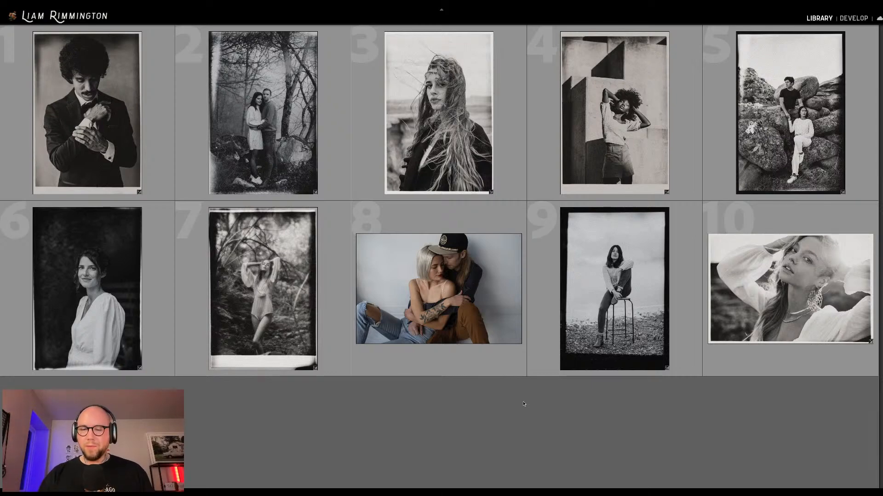
pyautogui.click(493, 334)
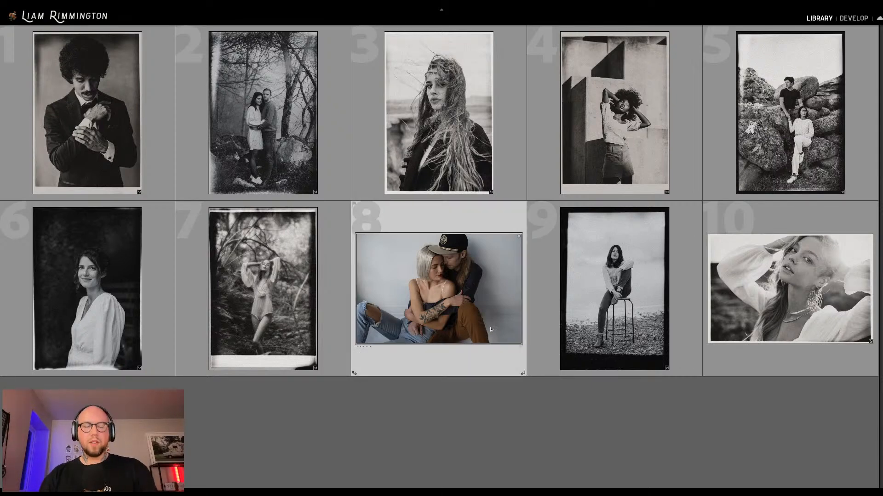
pyautogui.press('d')
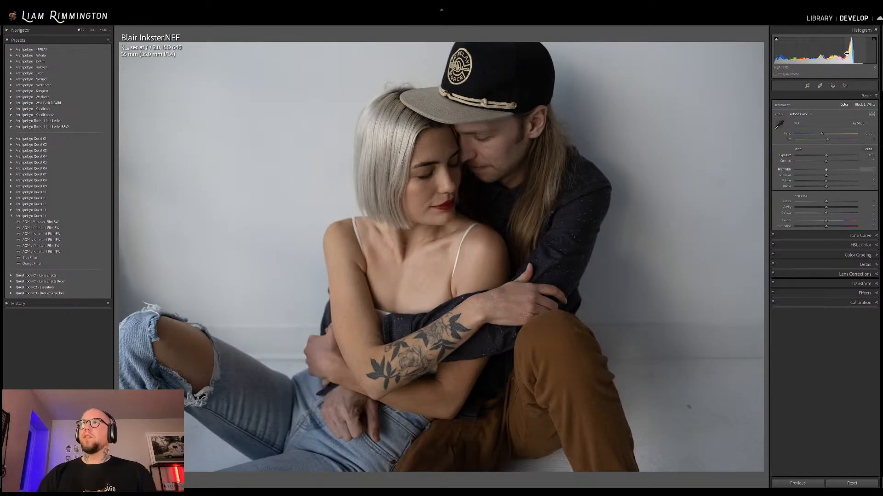
# - Raise the couple photo's exposure to +0.40 and apply the fifth Instant Film BW preset, which has a white border
pyautogui.moveTo(824, 50); pyautogui.dragTo(841, 50)
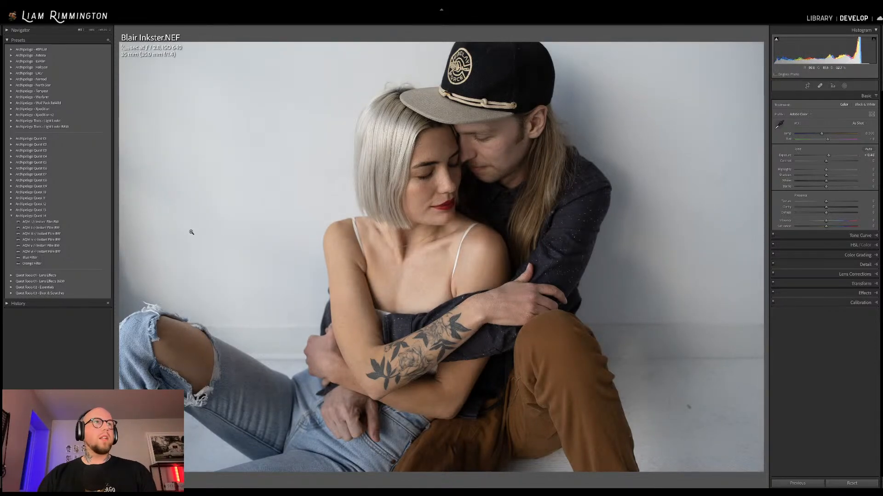
pyautogui.moveTo(102, 224)
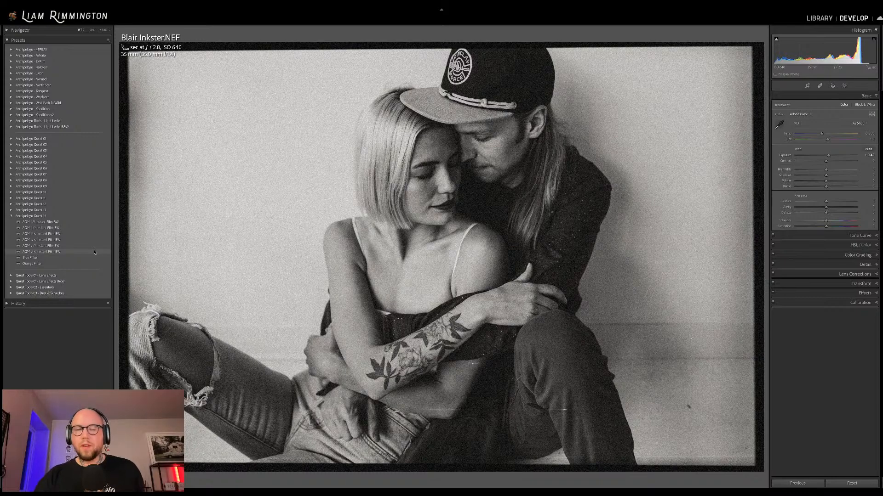
pyautogui.click(95, 252)
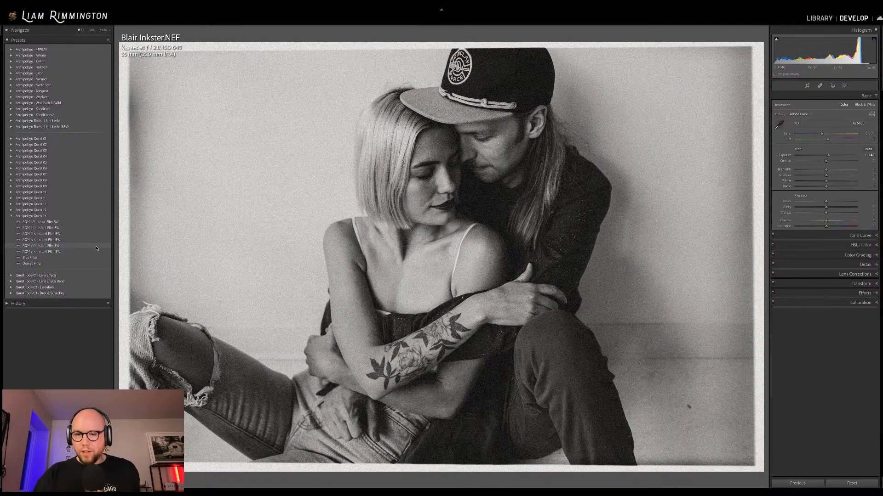
pyautogui.click(97, 247)
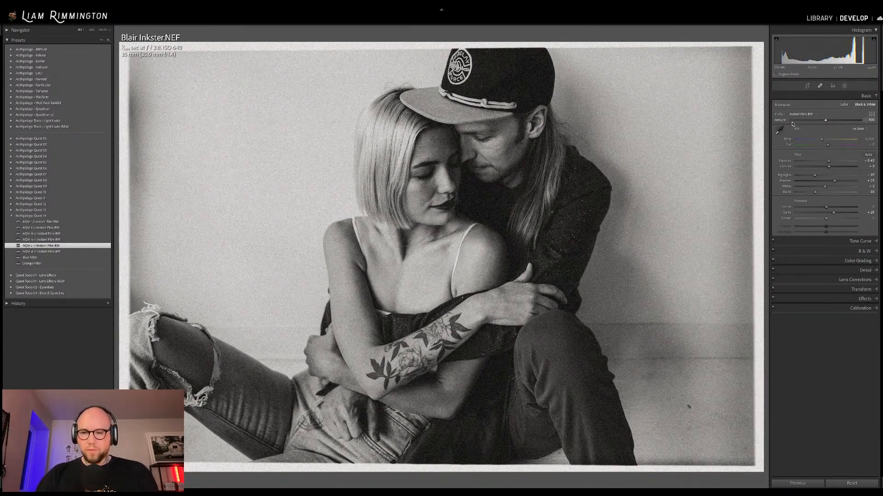
# - Raise the couple photo's Instant Film BW profile amount to about 135 and brighten the exposure slightly
pyautogui.moveTo(825, 121)
pyautogui.mouseDown()
pyautogui.moveTo(807, 122)
pyautogui.moveTo(854, 123)
pyautogui.moveTo(791, 135)
pyautogui.moveTo(839, 130)
pyautogui.mouseUp()
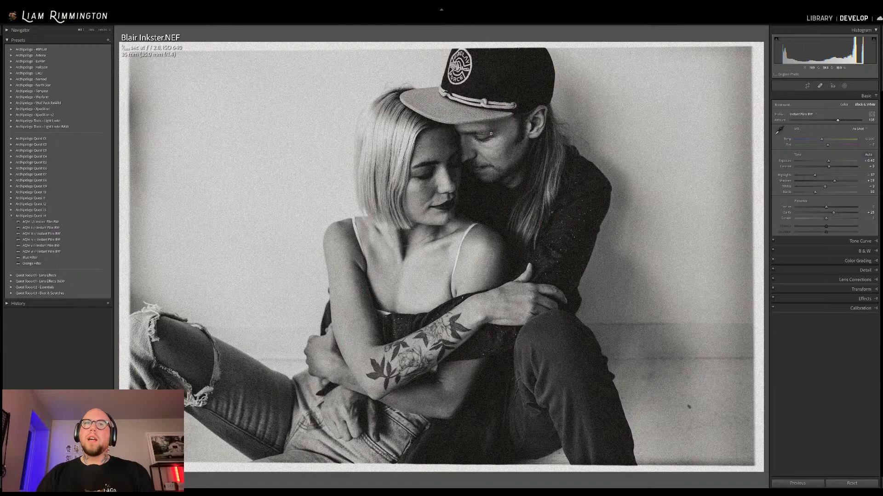
pyautogui.moveTo(828, 161); pyautogui.dragTo(830, 161)
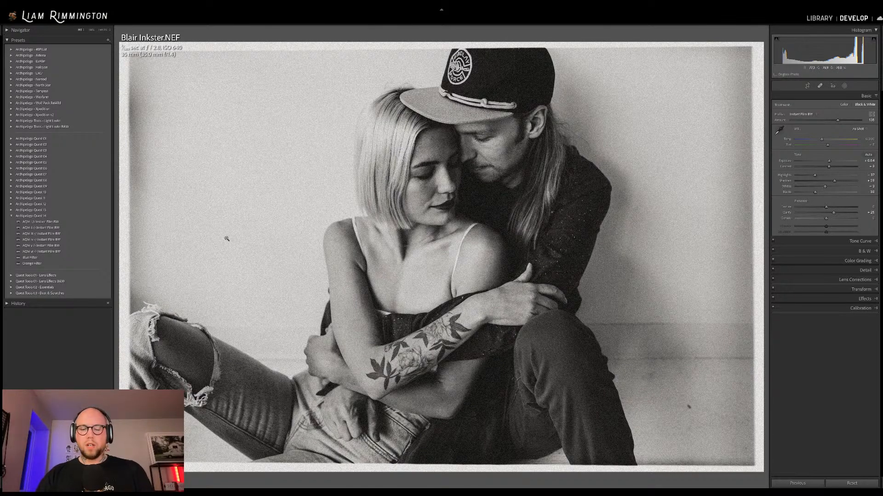
# - Compare the seated couple's edit with the original, first full frame and then side by side
pyautogui.press('\\')
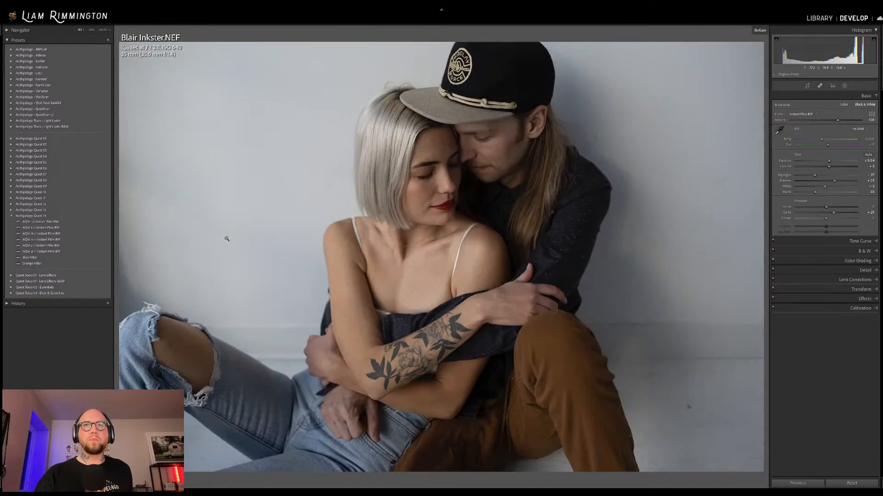
pyautogui.press('\\')
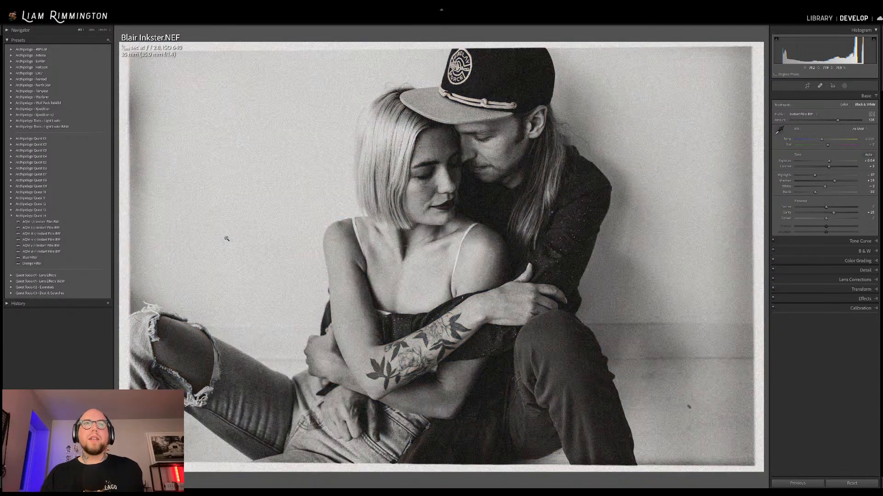
pyautogui.press('\\')
pyautogui.press('\\')
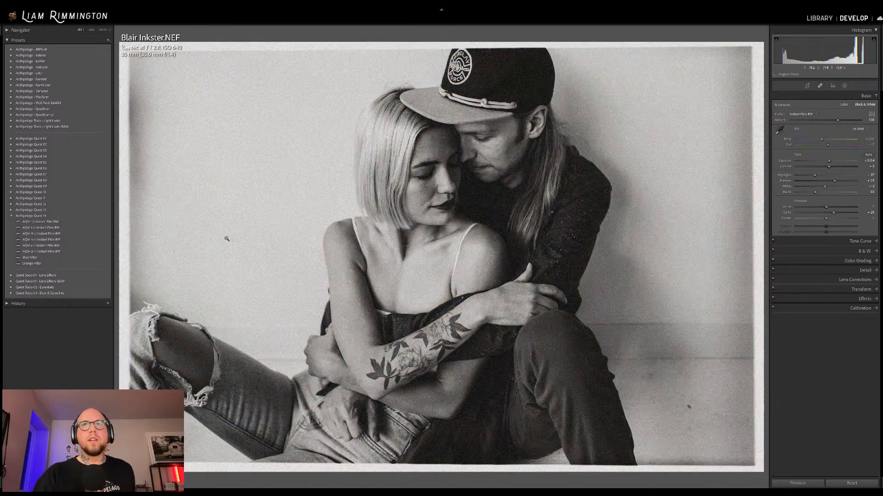
pyautogui.press('y')
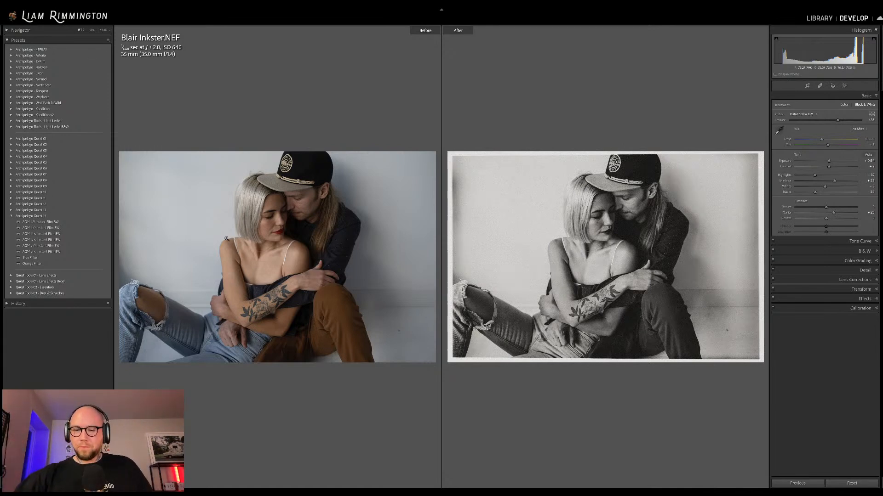
# - Return to the photo grid and open the portrait of the man in the tuxedo for editing
pyautogui.press('g')
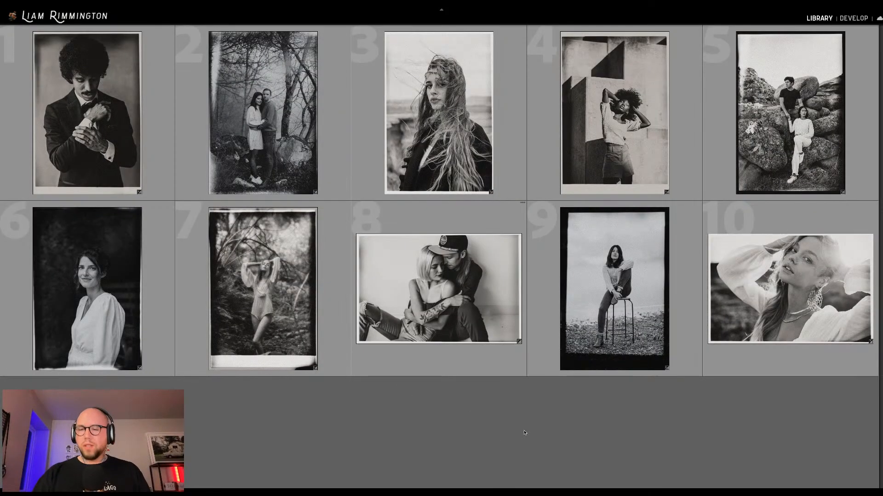
pyautogui.click(121, 115)
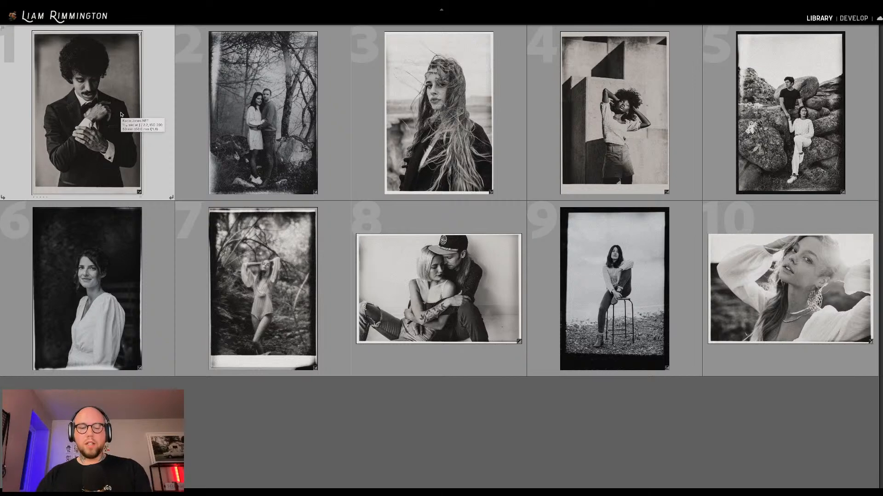
pyautogui.press('d')
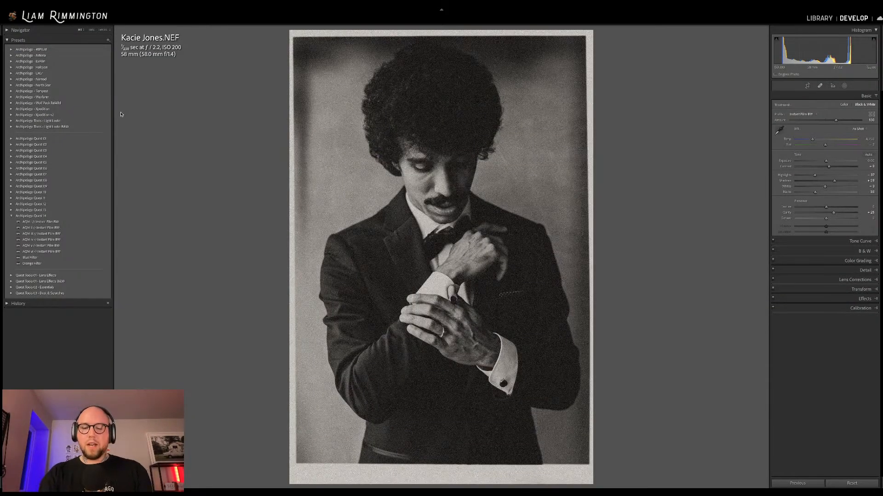
# - View the tuxedo portrait with the interface hidden on a plain background and compare it side by side with the original
pyautogui.press('l')
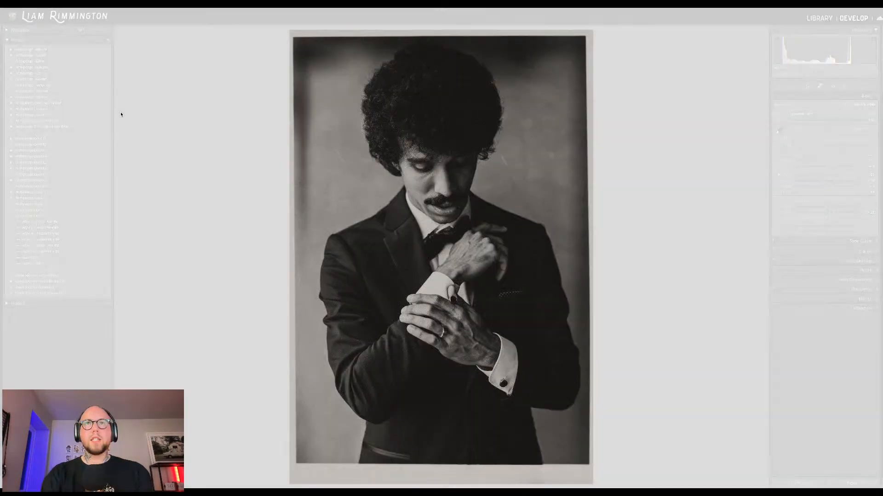
pyautogui.press('l')
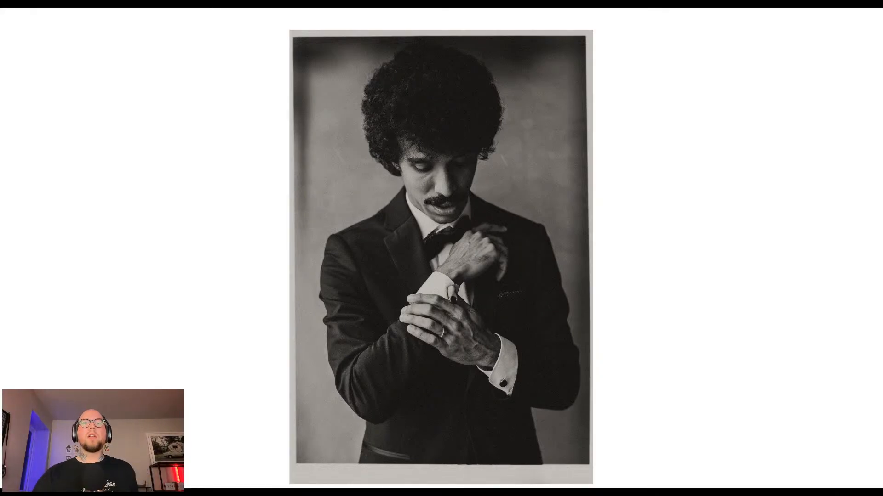
pyautogui.press('y')
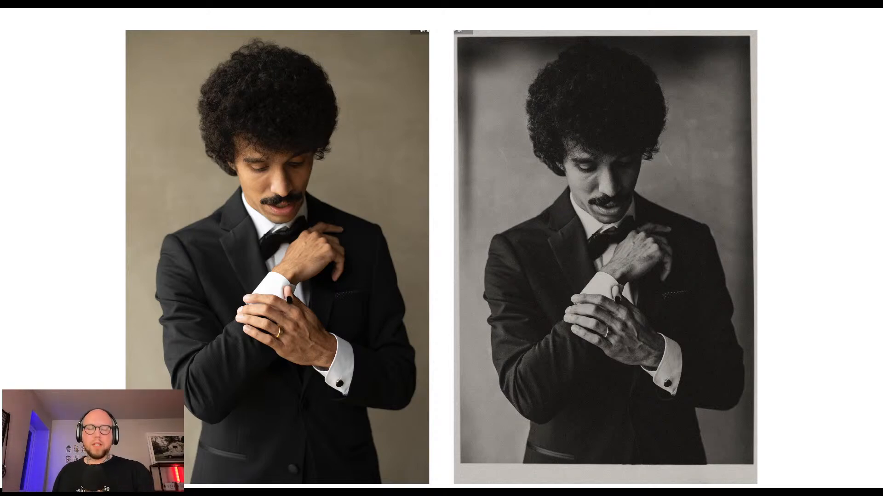
pyautogui.click(179, 85)
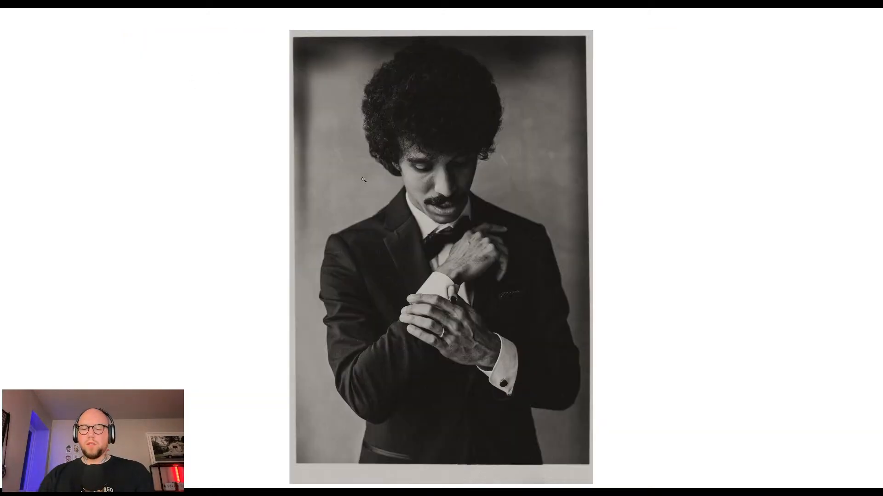
pyautogui.press('l')
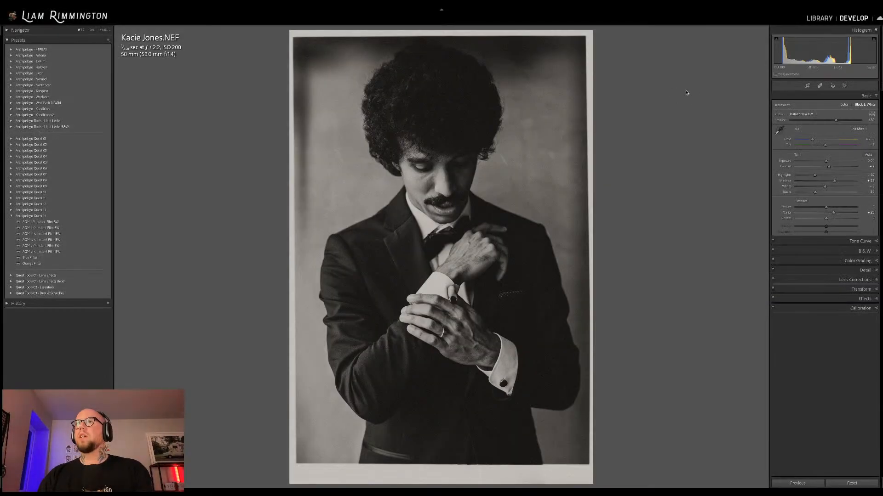
# - In the tuxedo portrait's white border mask, move the left edge's linear gradient inward to widen the border on that side
pyautogui.click(844, 86)
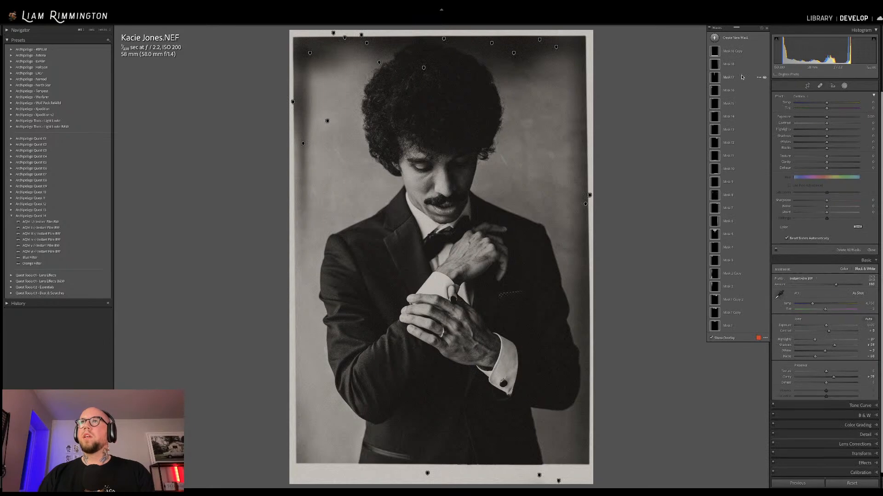
pyautogui.moveTo(715, 53)
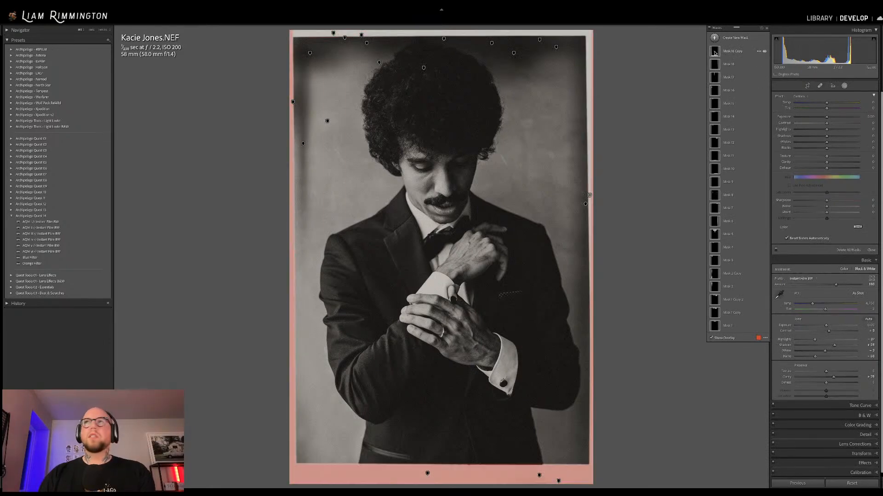
pyautogui.click(715, 52)
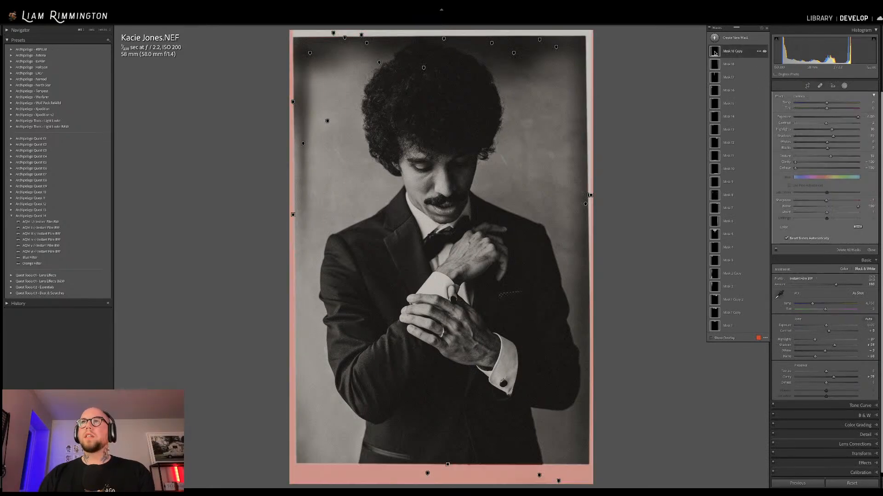
pyautogui.click(293, 214)
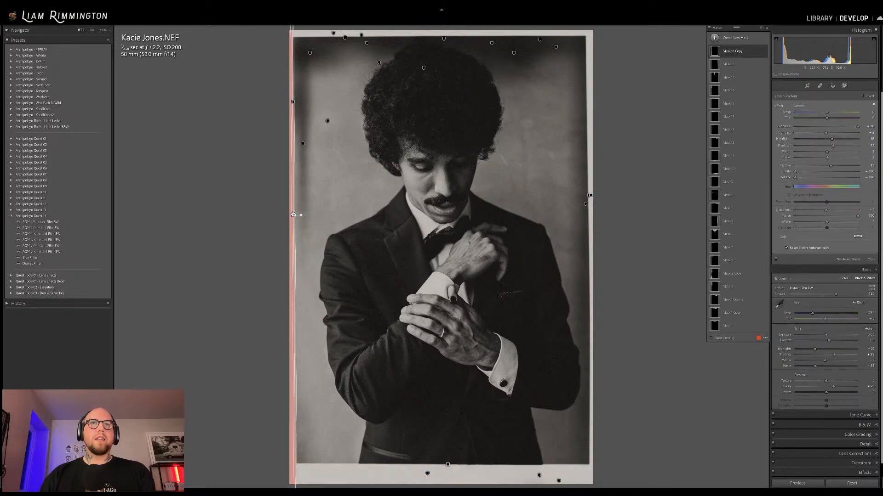
pyautogui.moveTo(292, 216); pyautogui.dragTo(306, 214)
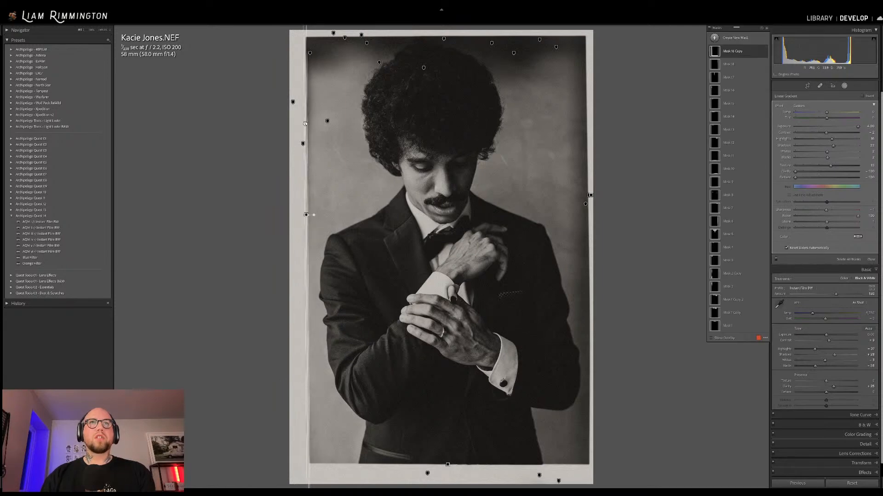
pyautogui.moveTo(313, 215); pyautogui.dragTo(314, 214)
# - Move the border mask's right-edge gradient inward to match the left border, and compare the edit side by side with the original
pyautogui.click(591, 196)
pyautogui.moveTo(590, 196); pyautogui.dragTo(578, 198)
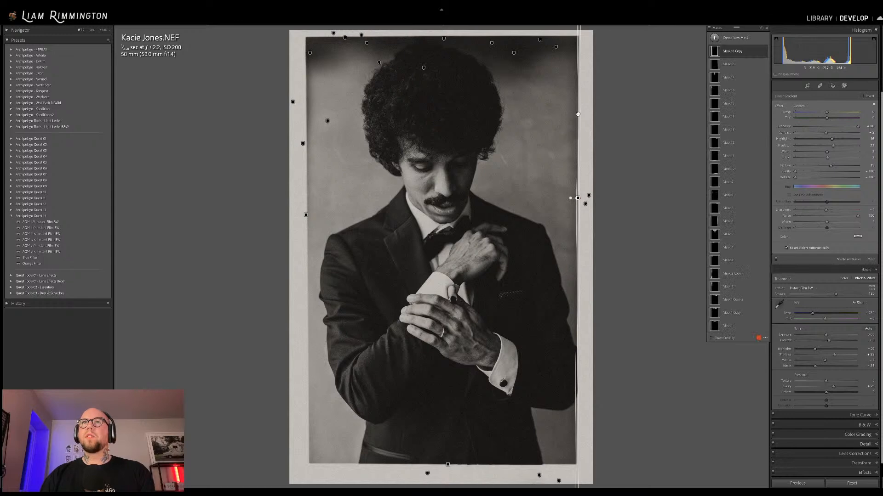
pyautogui.moveTo(571, 198); pyautogui.dragTo(570, 198)
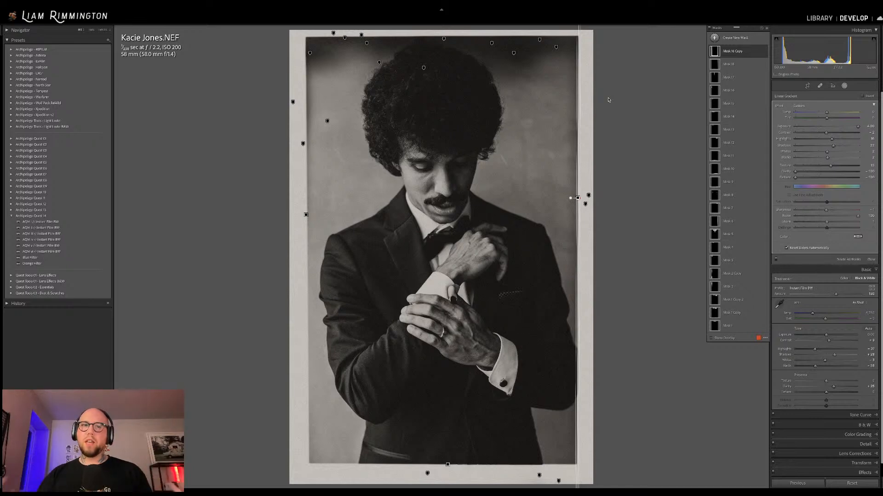
pyautogui.hotkey('shift', 'w')
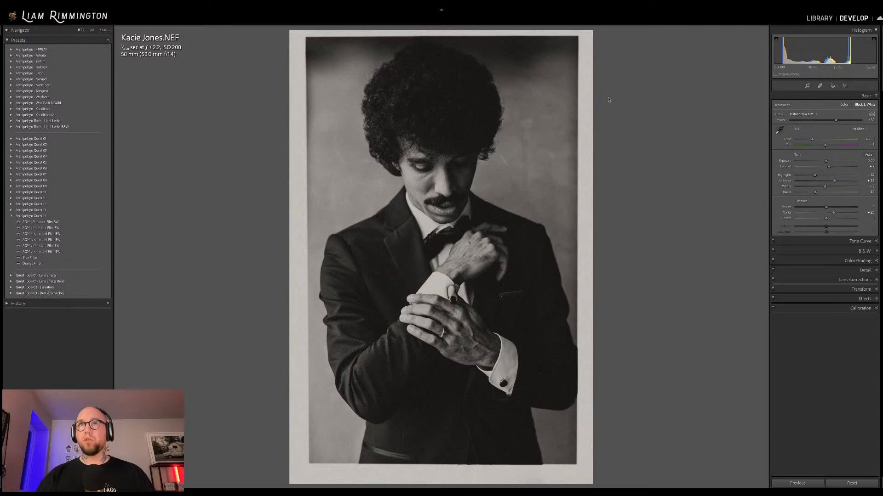
pyautogui.press('y')
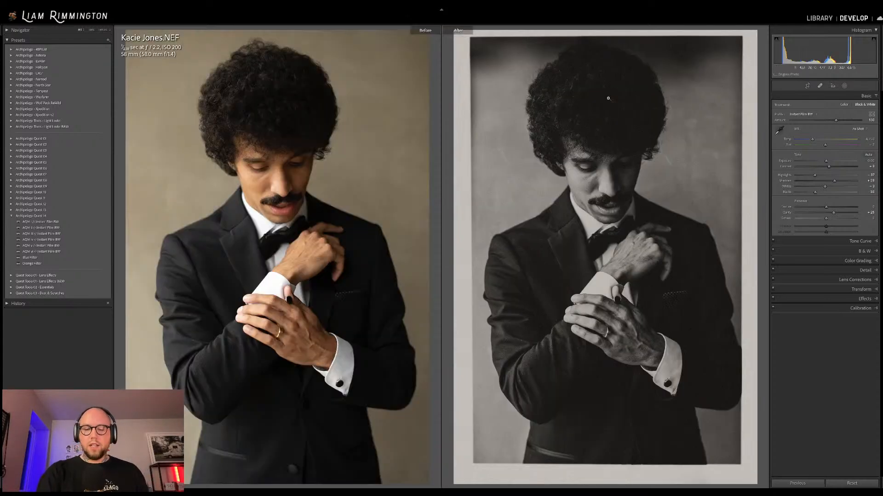